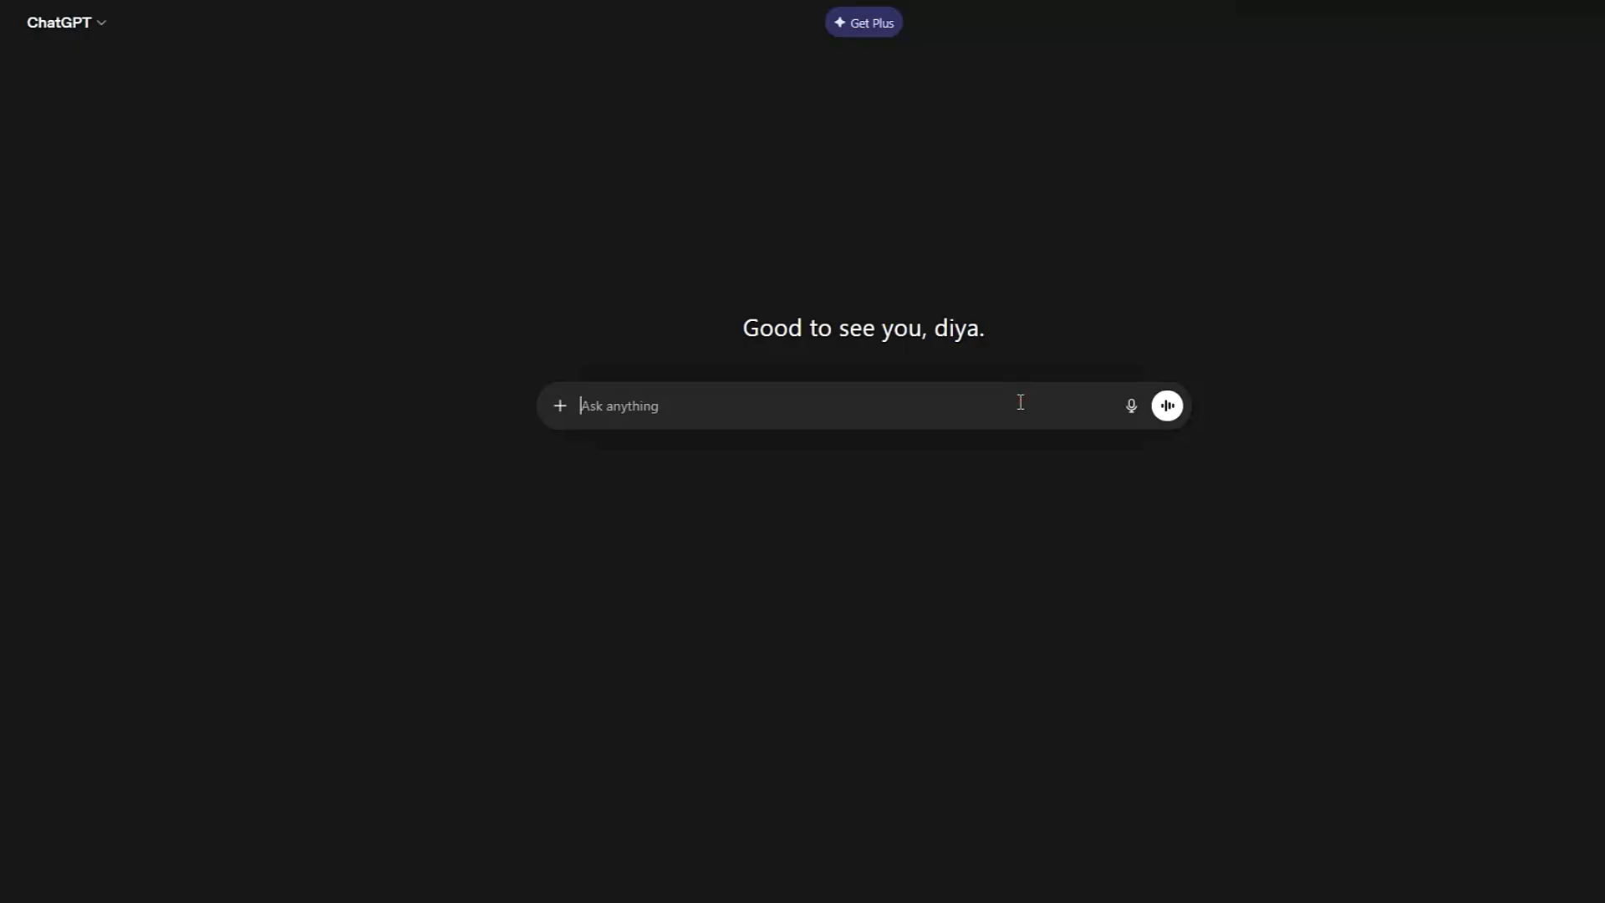
Enter a prompt template requesting a scene-by-scene YouTube video breakdown with duration, narration, main objects and character expression for each scene.
type("For a YouTube video titled [VIDEO TITLE] (approx [VIDEO LENGTH] minutes), generate a scene-by-scene breakdown. For each scene, provide:  Scene number & duration Narration / dialogue (short, clear, conversational) Main objects in the scene (like house, phone, book, etc.) Character expression / pose (happy, thinking, surprised, confident, tired, etc.) Keep the style consistent for all scenes. Output in a structured format like: Scene 1: [Duration] – [Narration] – Objects: [list] – Character Expression: [expression] Scene 2: ... ...until the video ends.")
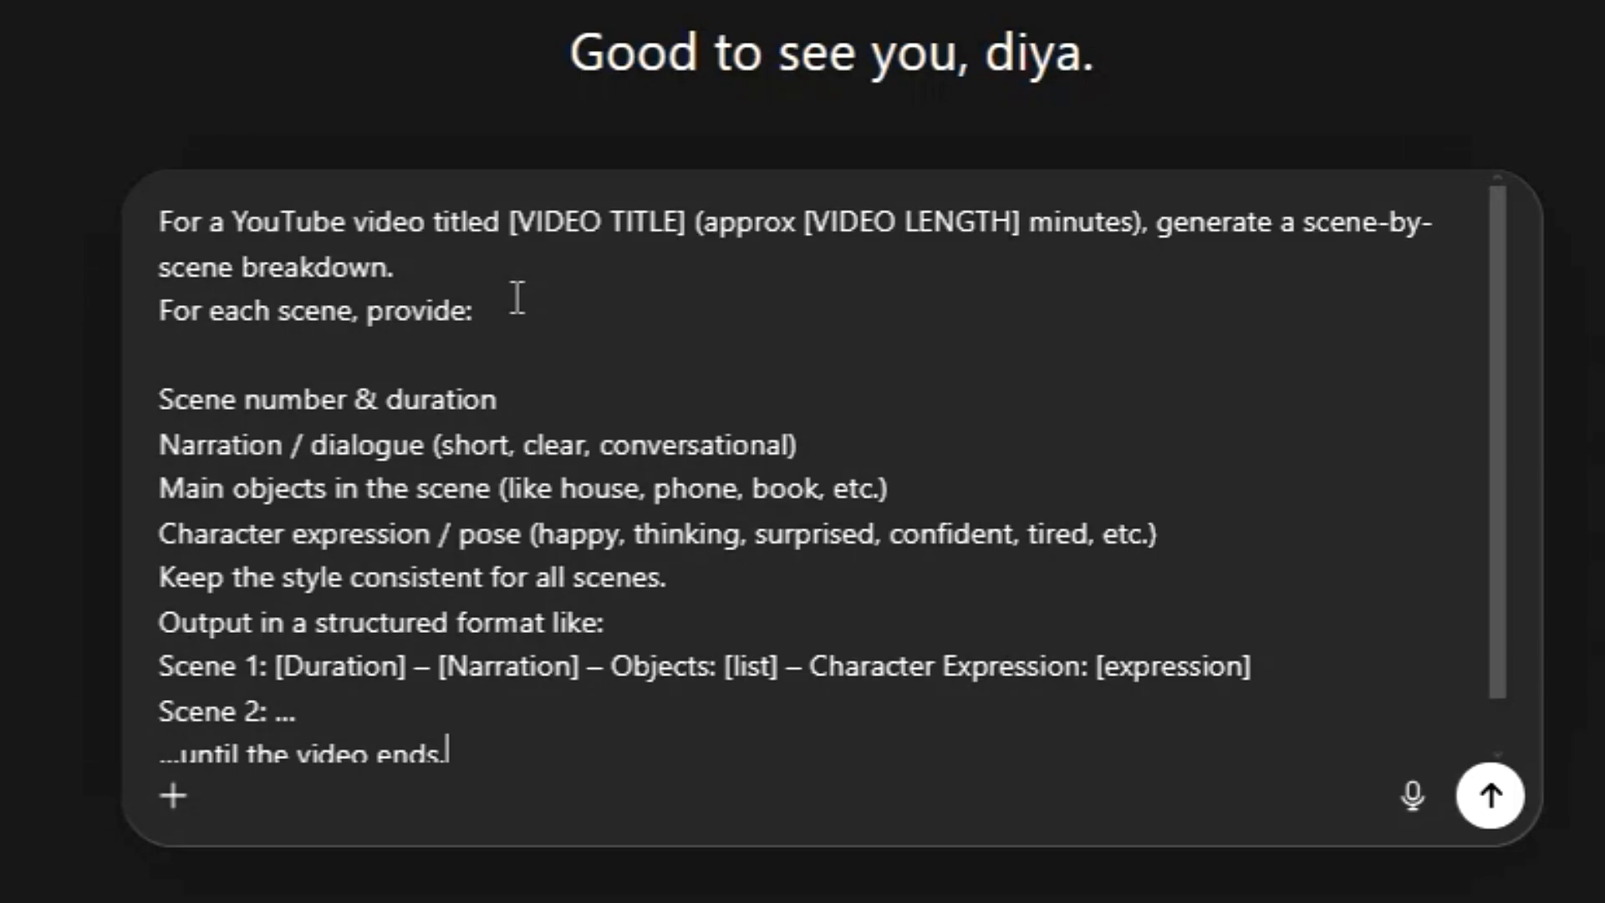
scroll(517, 298, "down", 1)
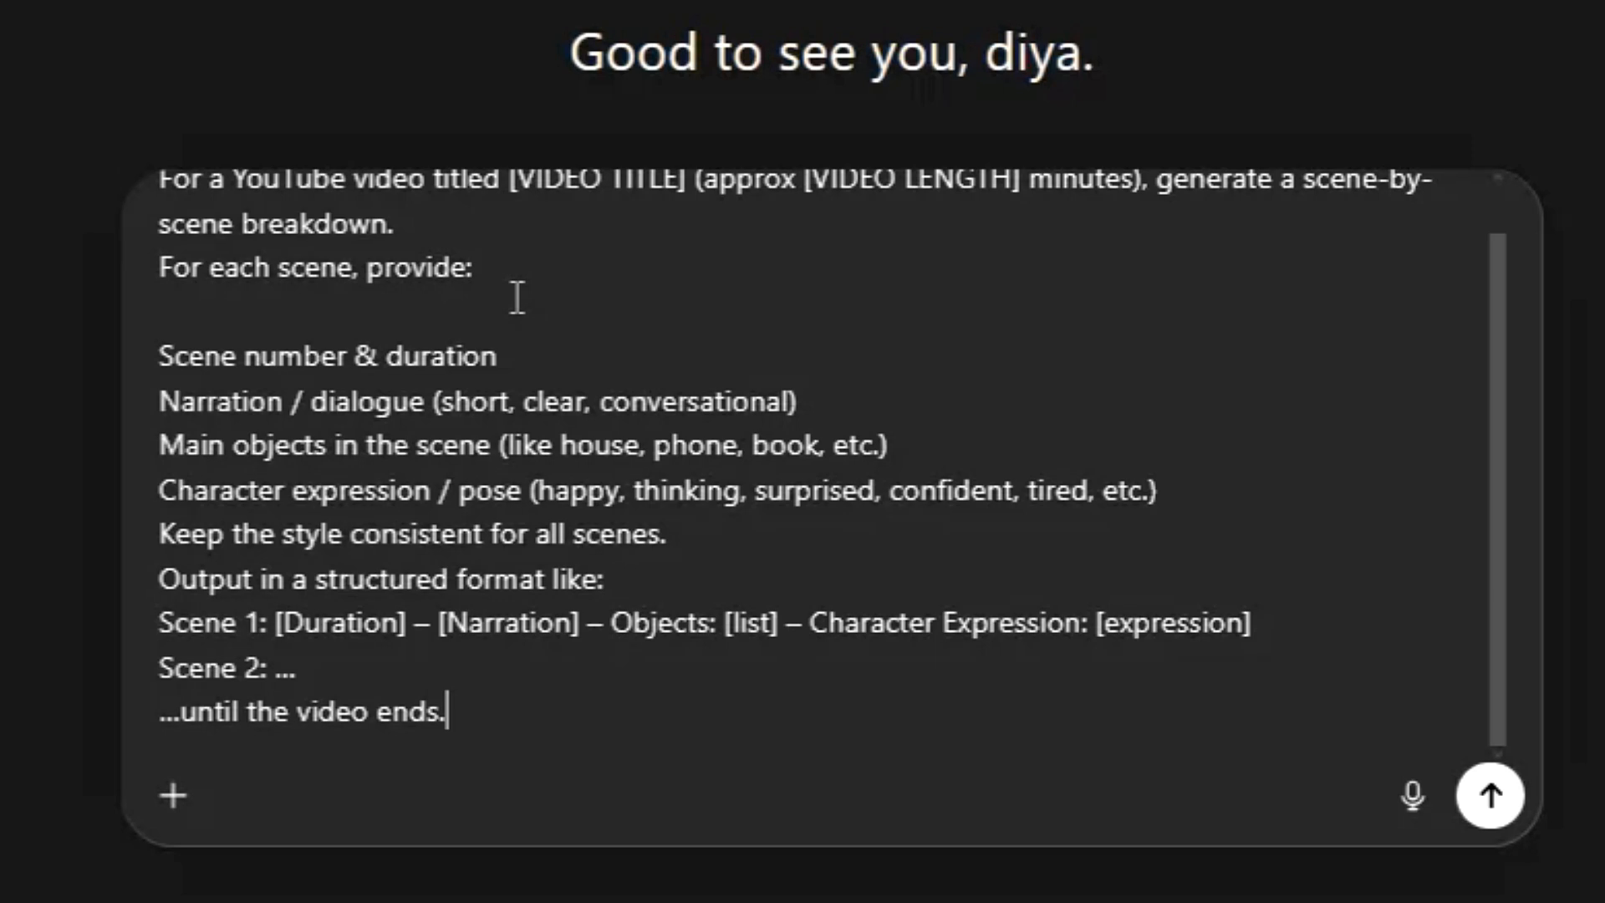
scroll(517, 298, "up", 1)
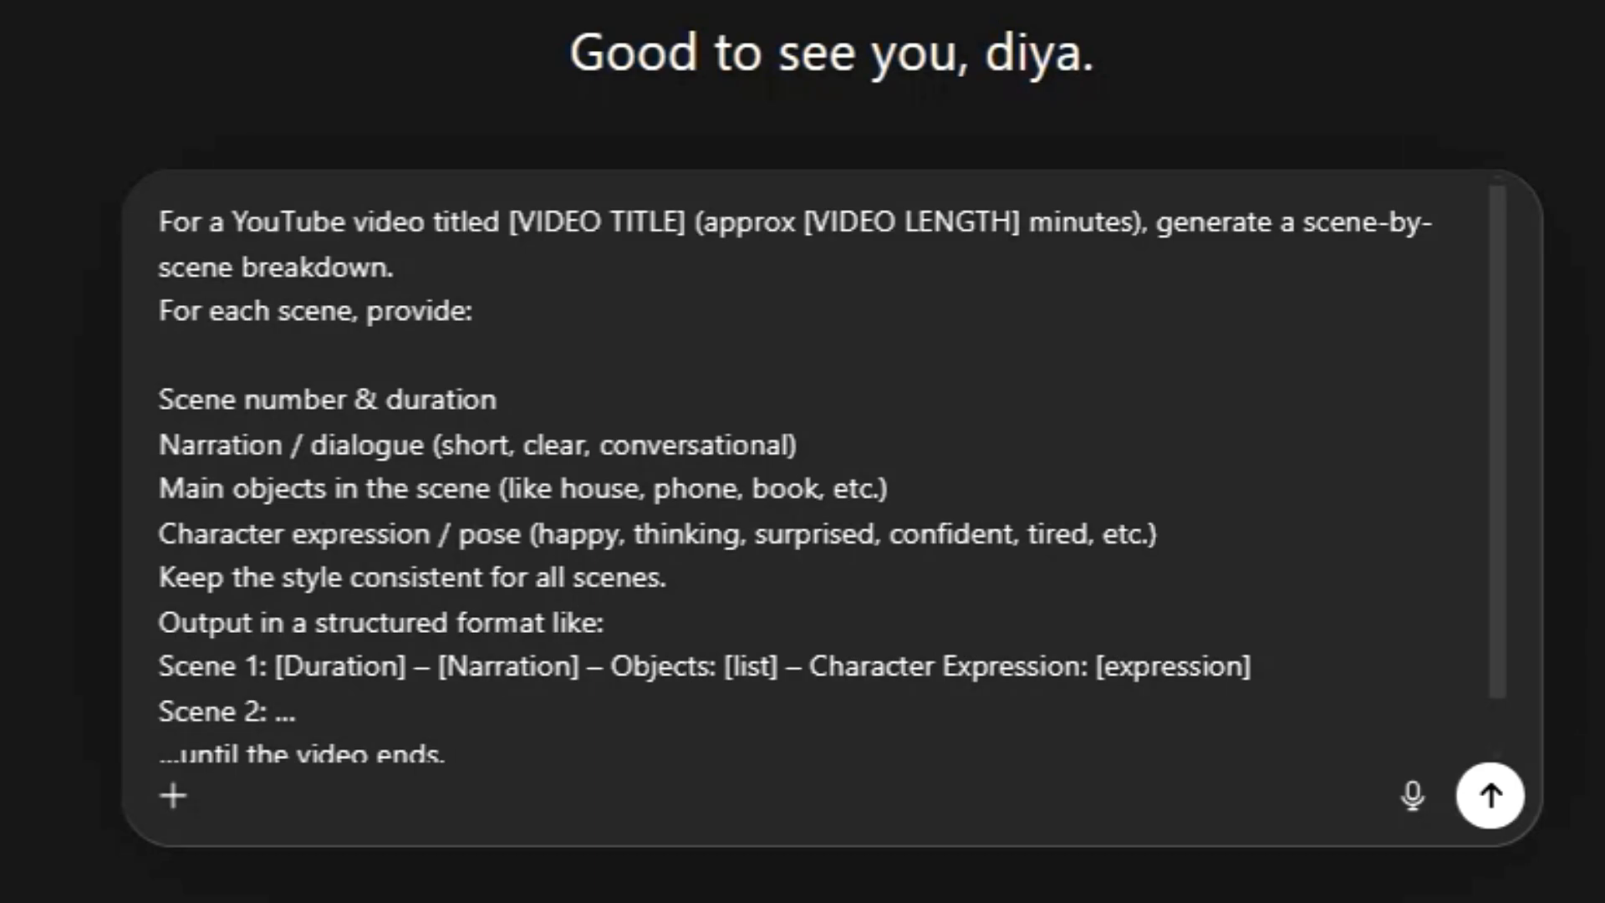
Fill in the video title "Psychology Tricks to Improve Focus" and length "30 sec", submit the prompt and review the scene breakdown.
left_click_drag(511, 224, 686, 222)
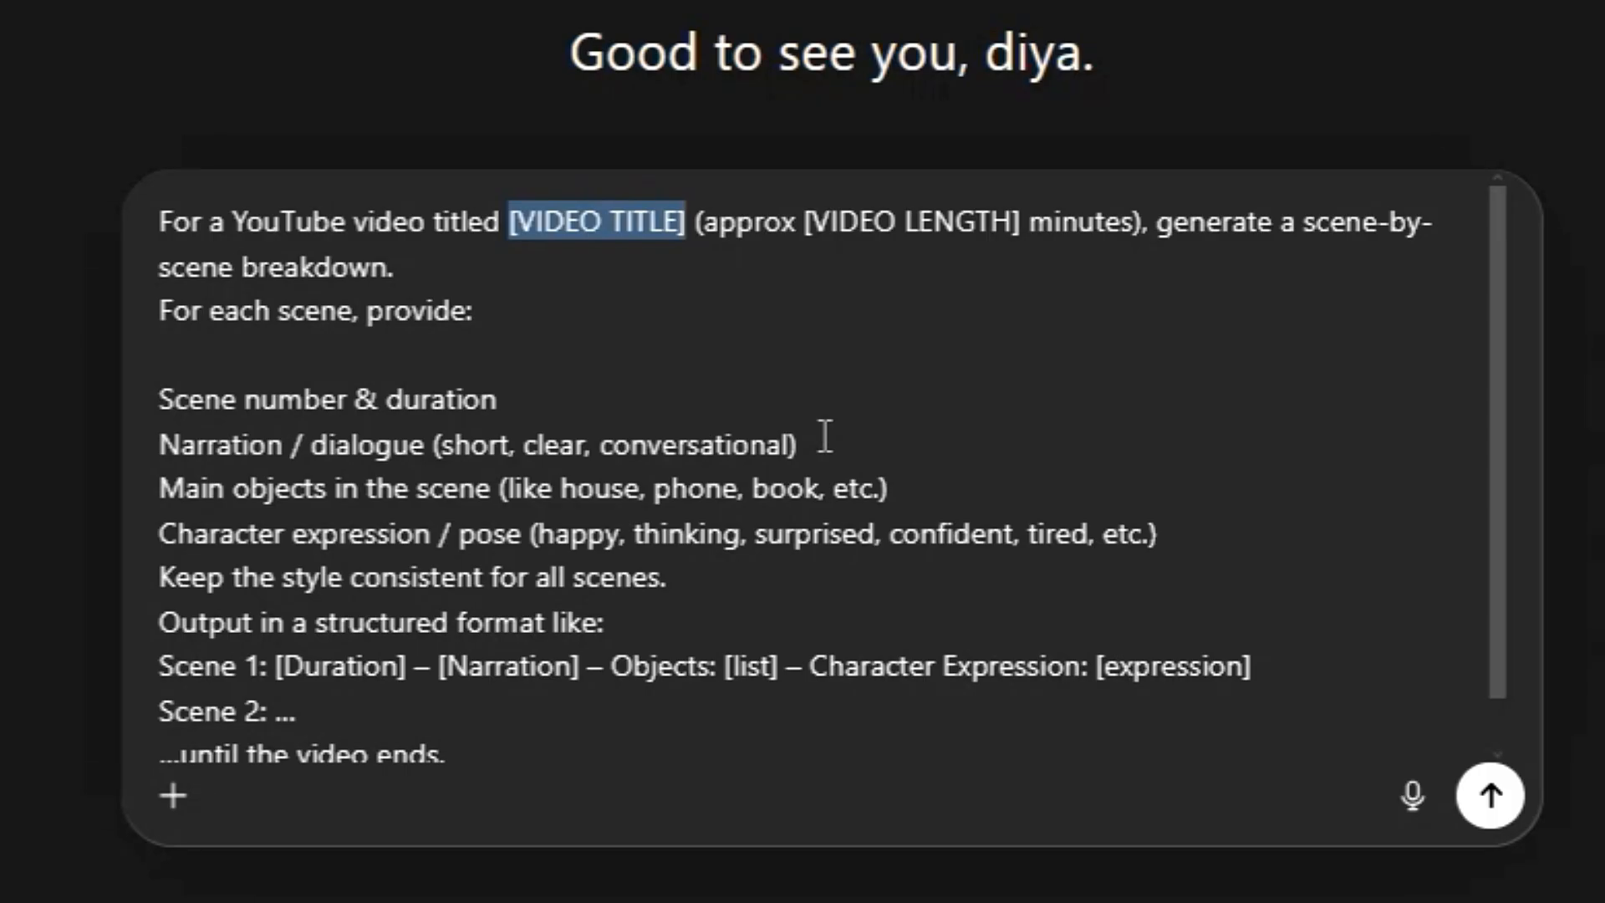
type("Psychology Tricks to Improve Focus")
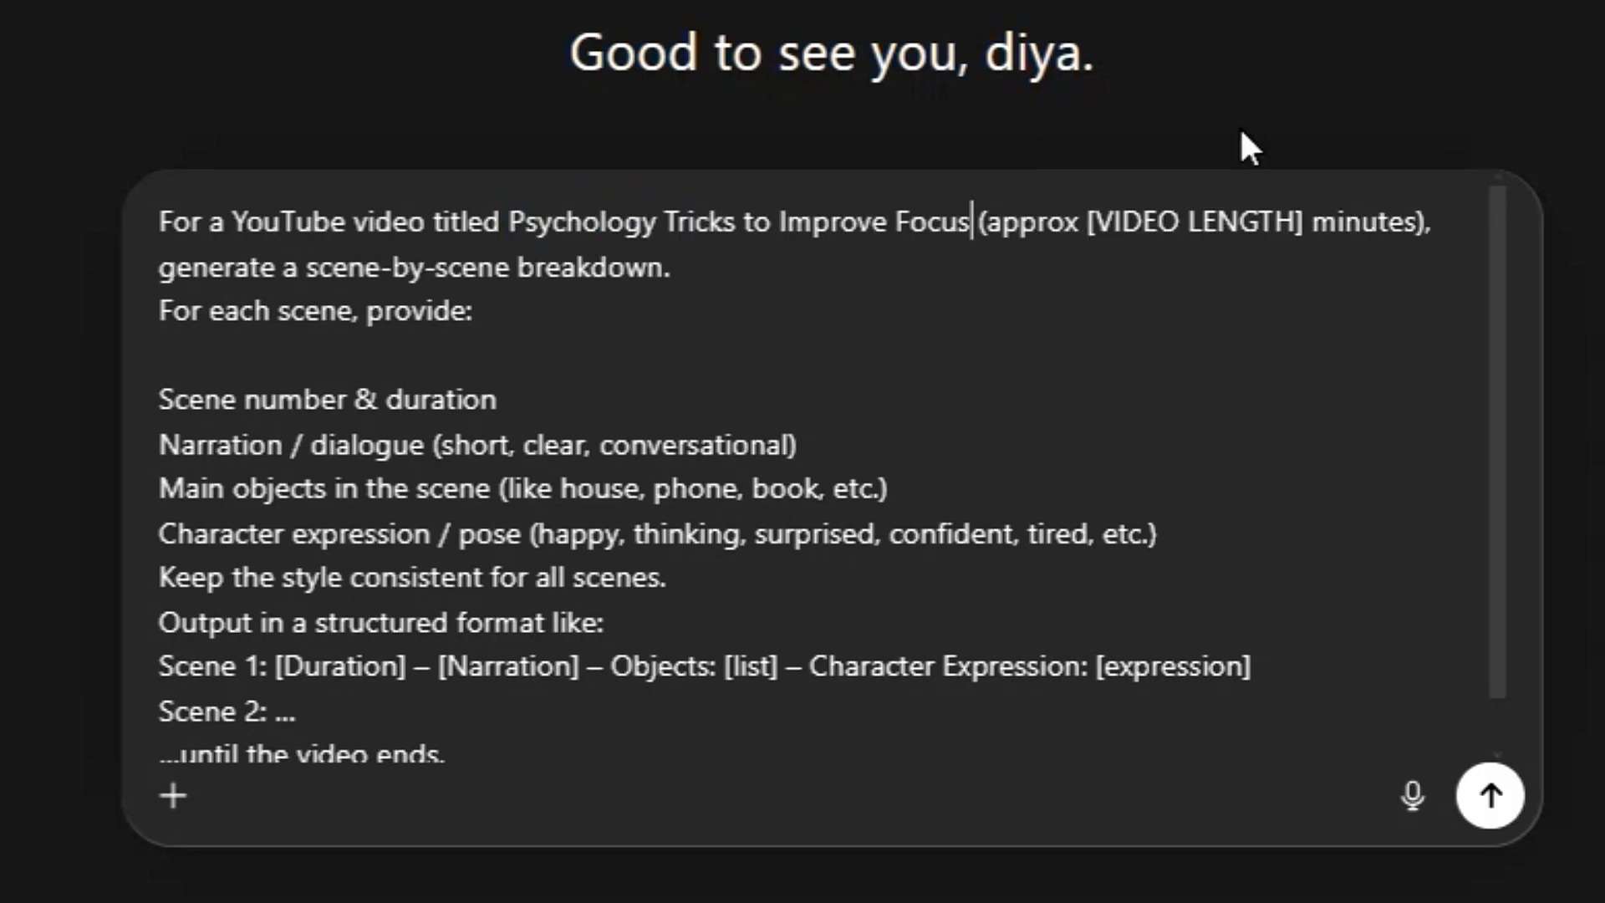
left_click_drag(1088, 222, 1442, 222)
type("30 sec")
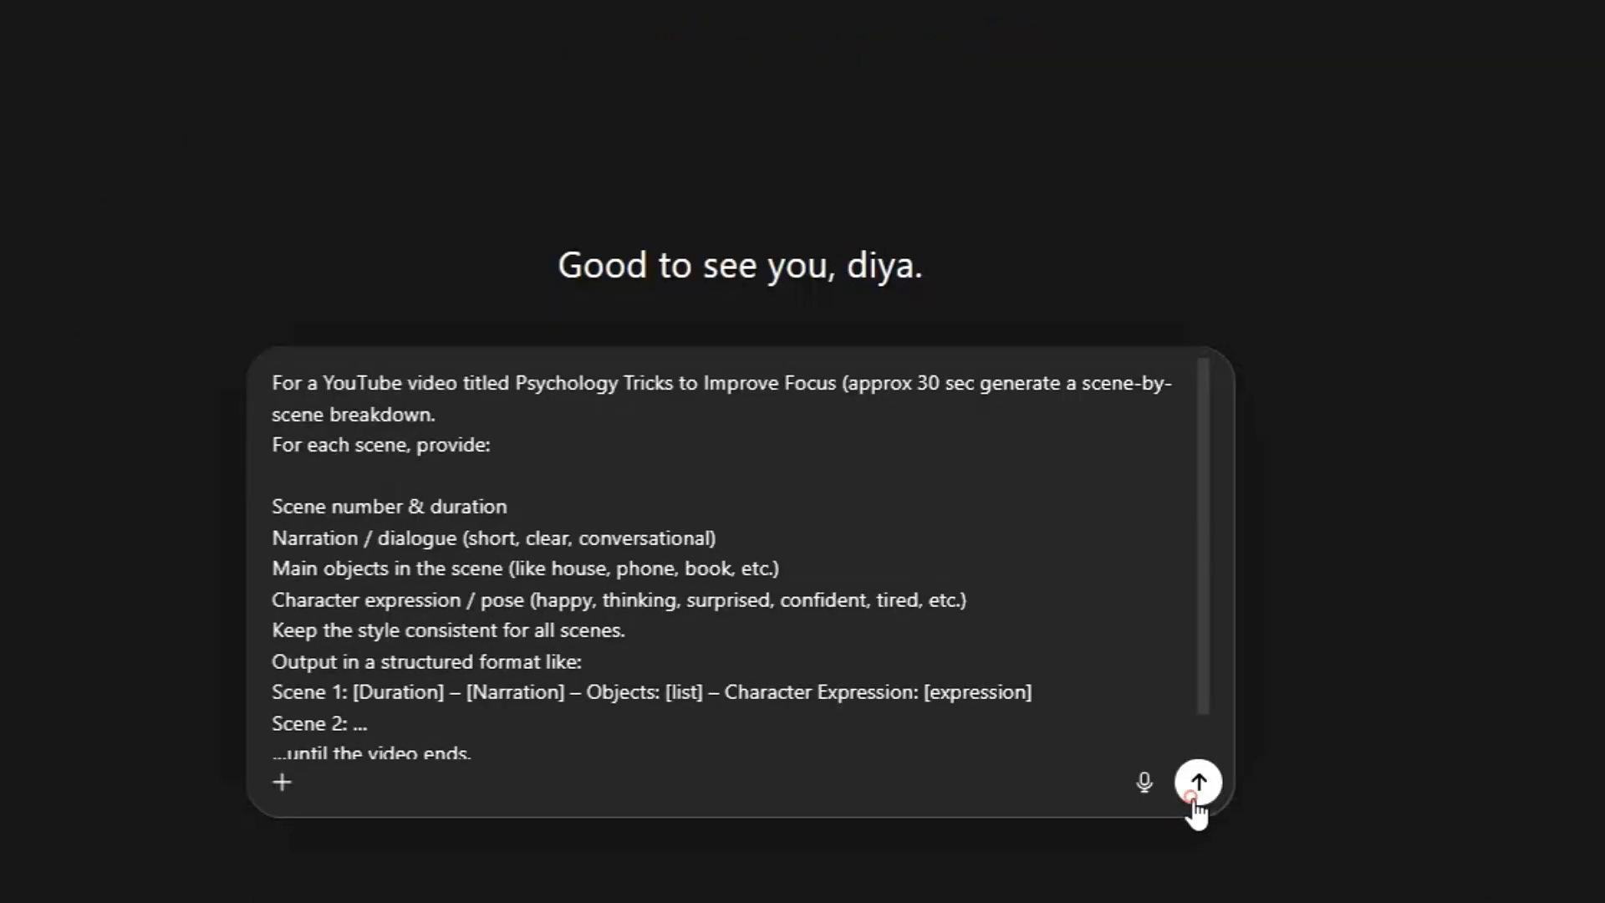
left_click(1491, 795)
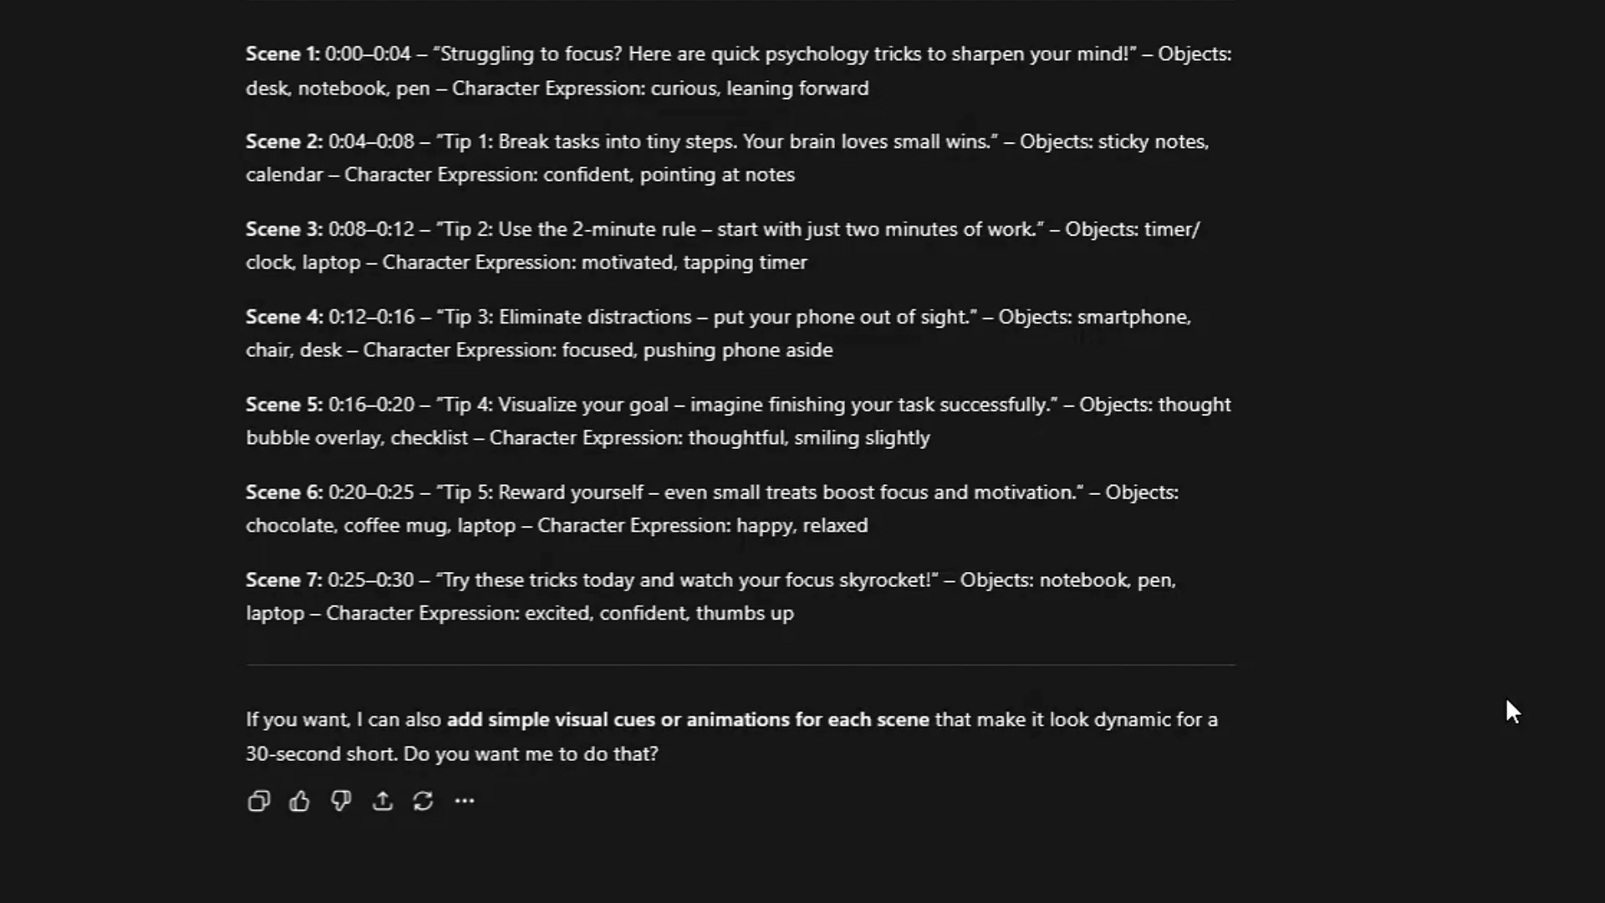
scroll(1508, 700, "up", 2)
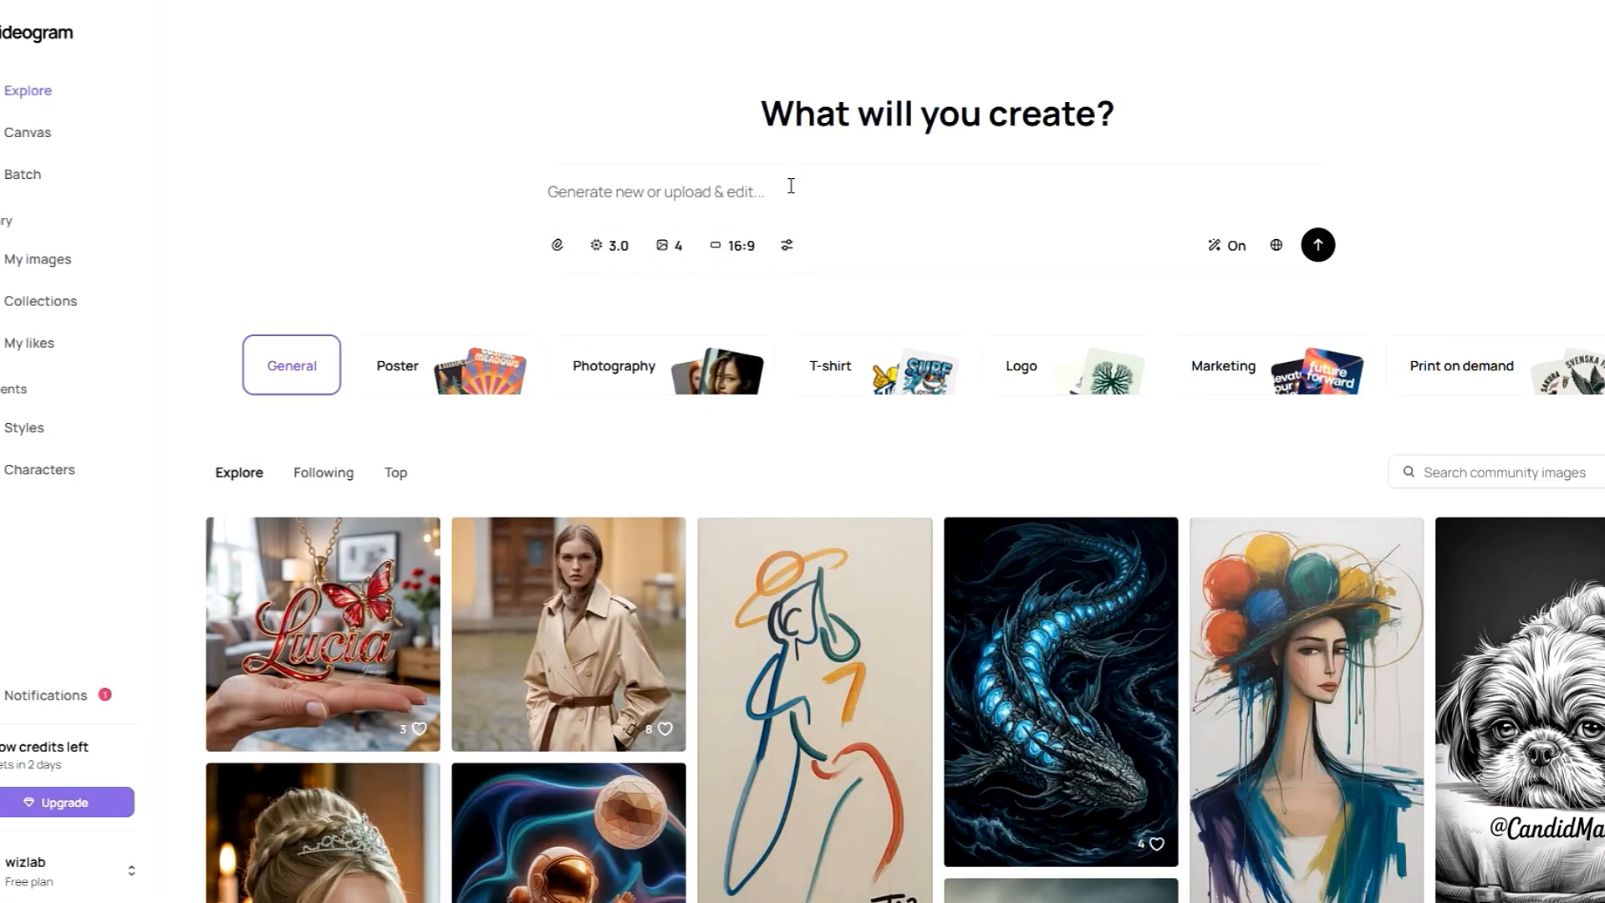
Switch to Ideogram and generate a rough hand-drawn doodle of an adult male character at a 9:16 aspect ratio.
type("A rough hand-drawn doodle of an adult male character, messy uneven lines, shaky pencil strokes, imperfect proportions, simple stick-figure style body with slightly tall proportions, big round head, wearing oversized uneven glasses and holding a small notebook, minimal facial features with slight beard or jawline to show adult age, playful but mature vibe, black pencil lines with slight blue accent, white plain background, raw and unpolished sketch style, centered composition, consistent doodle style")
left_click(708, 343)
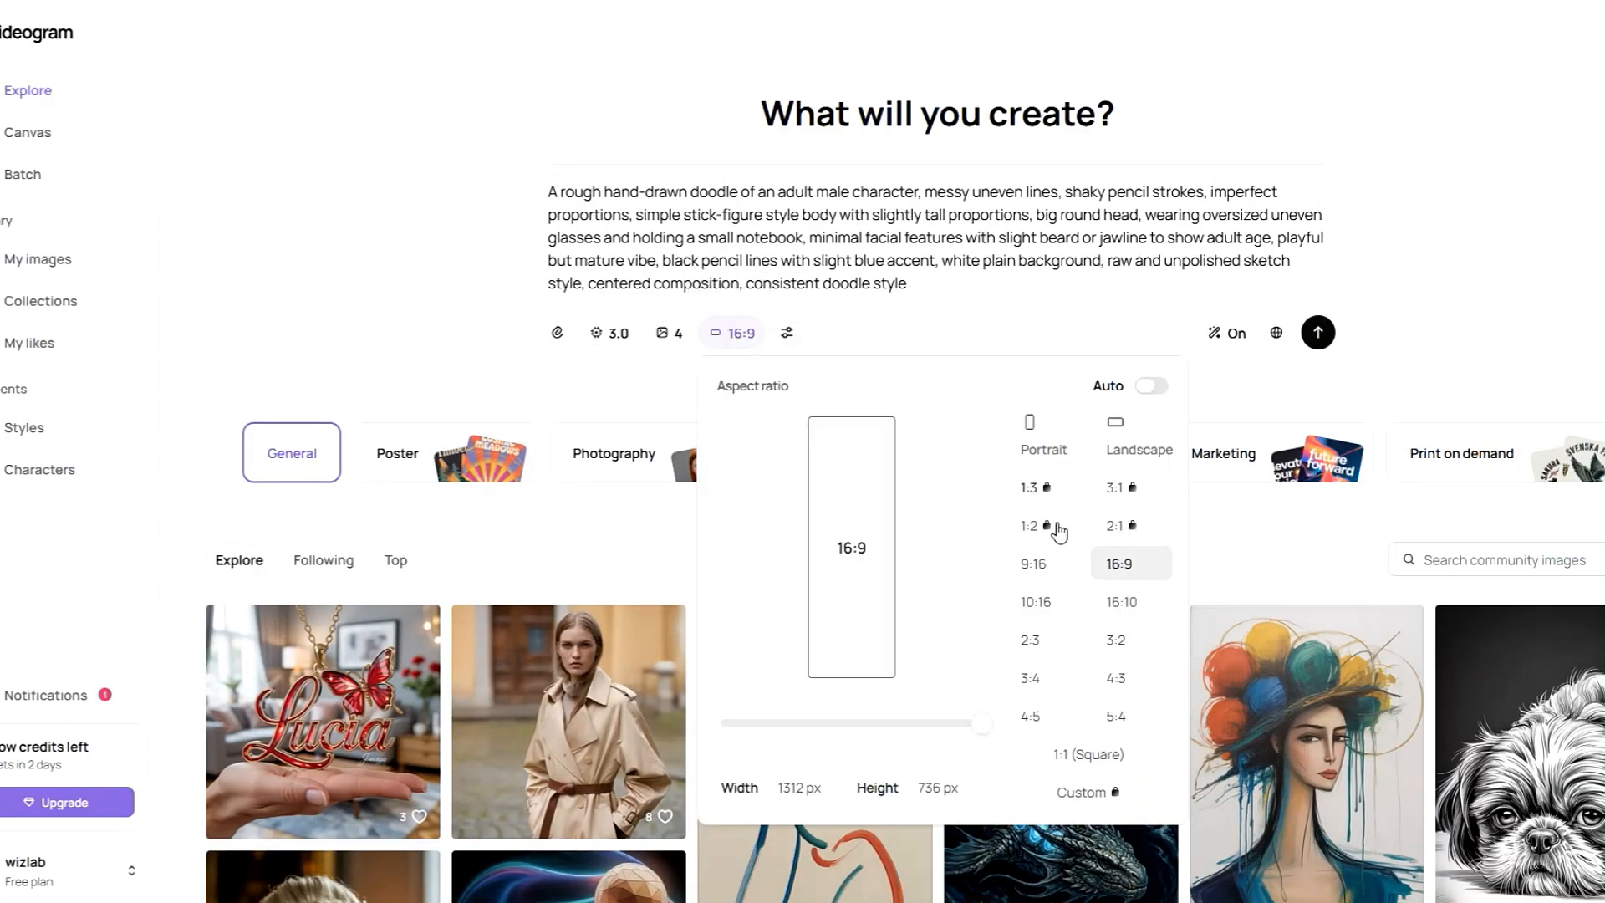
left_click(1037, 563)
left_click(1318, 333)
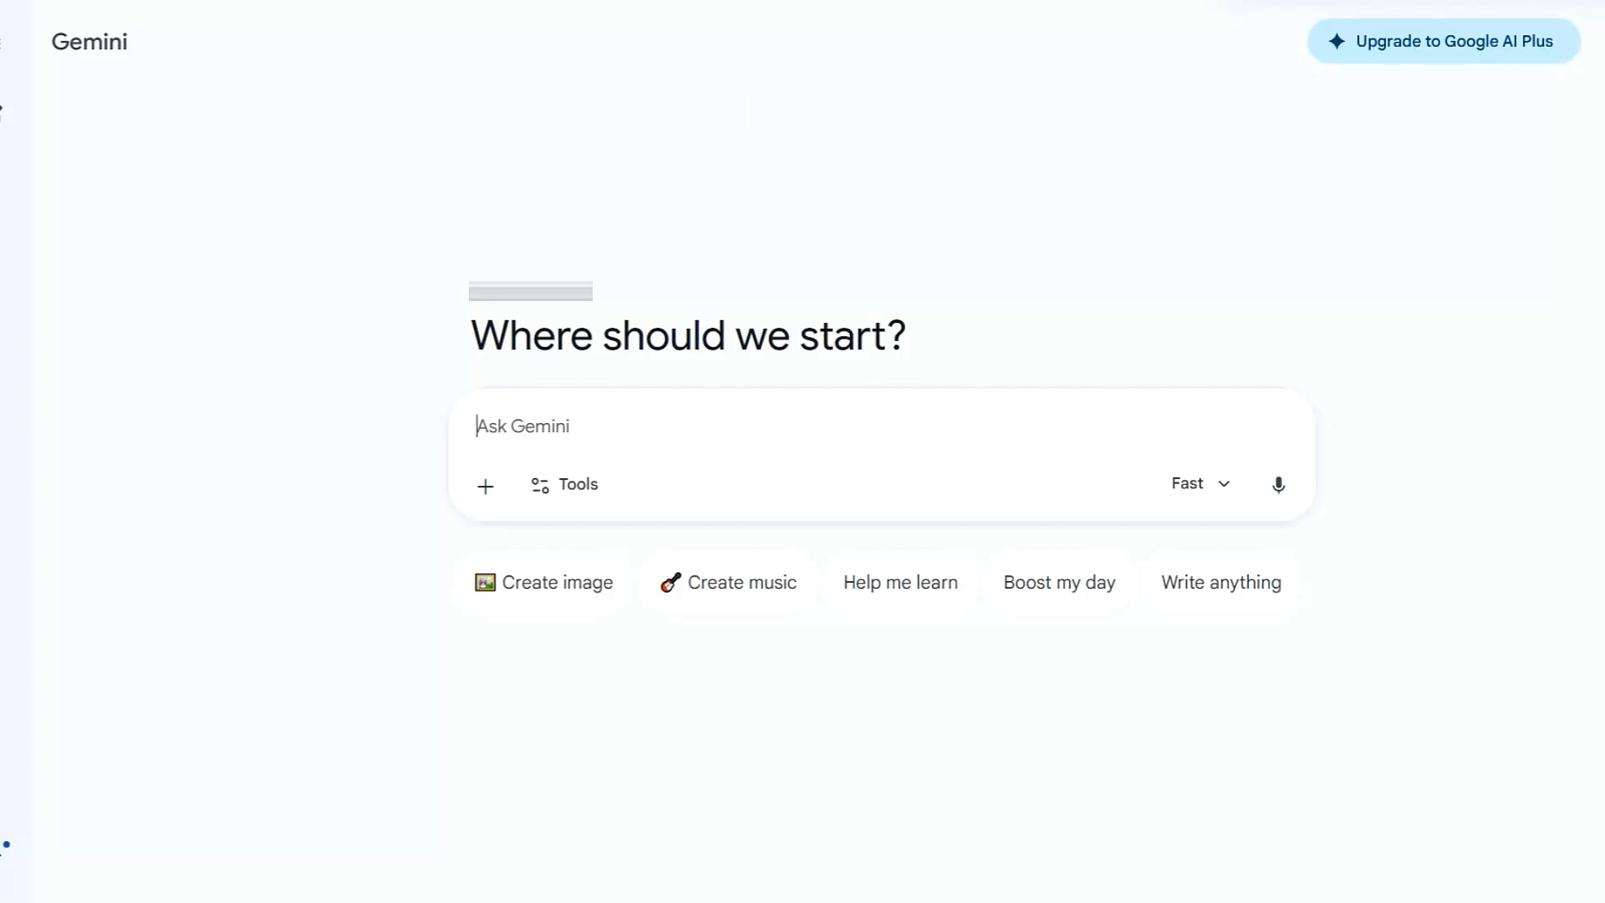
Switch to Gemini and submit the rough hand-drawn adult male doodle prompt as an image creation request.
left_click(589, 581)
type("A rough hand-drawn doodle of an adult male character, messy uneven lines, shaky pencil strokes, imperfect proportions, simple stick-figure style body with slightly tall proportions, big round head, wearing oversized uneven glasses and holding a small notebook, minimal facial features with slight beard or jawline to show adult age, playful but mature vibe, black pencil lines with slight blue accent, white plain background, raw and unpolished sketch style, centered composition, consistent doodle style")
left_click(1277, 819)
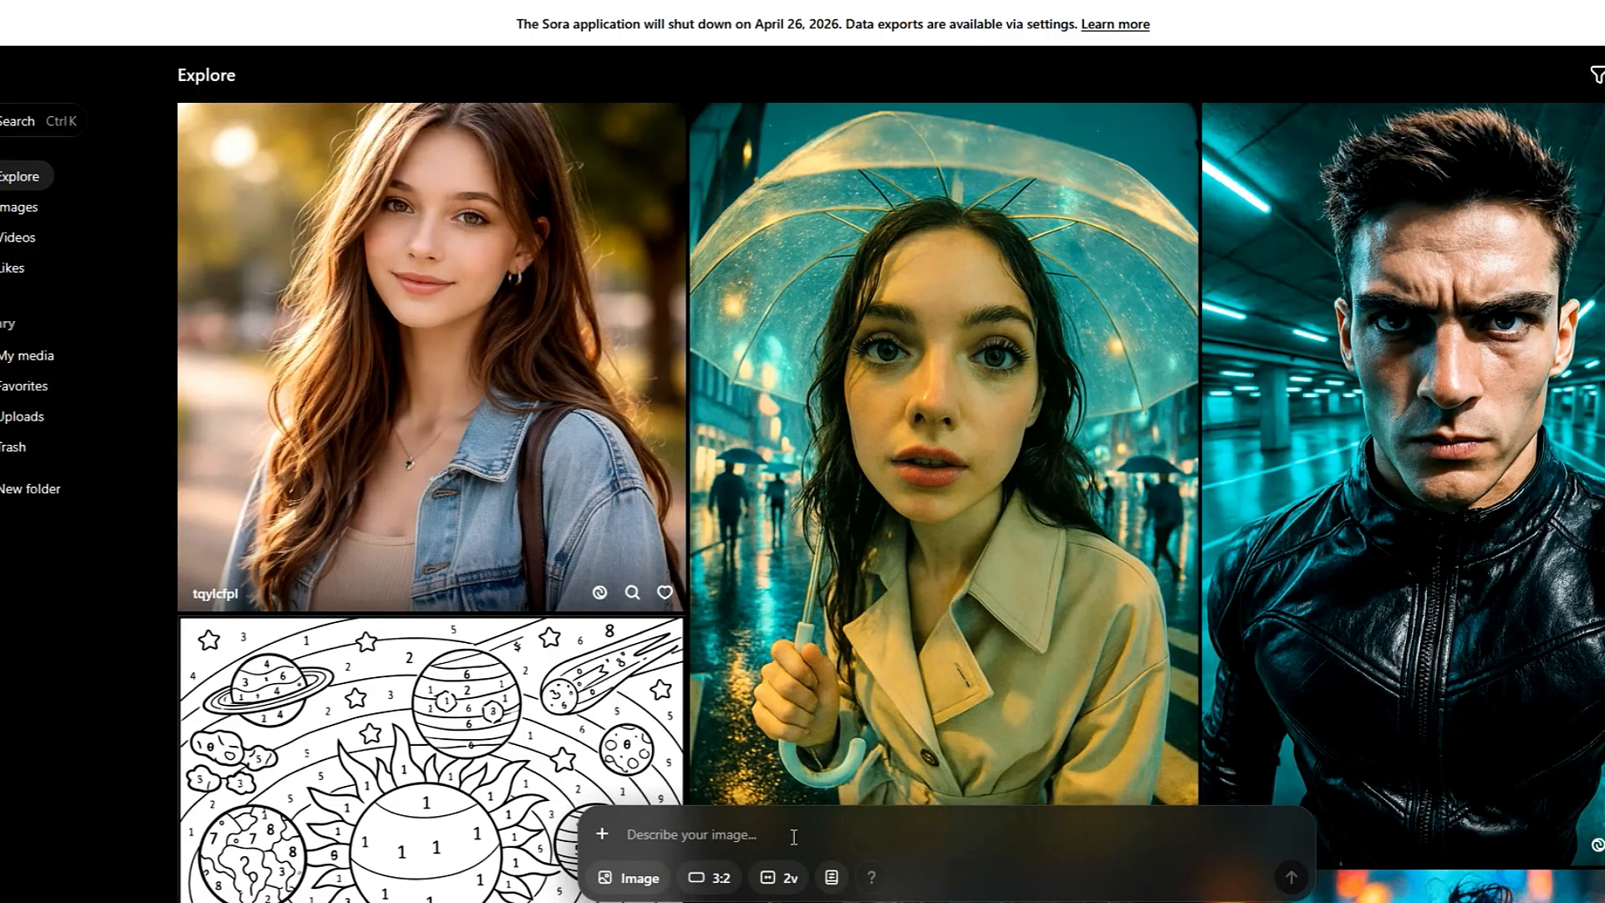
Switch to Sora, paste the doodle character prompt, choose a different aspect ratio and generate the image.
left_click(785, 827)
key("ctrl+v")
left_click(718, 878)
left_click(724, 829)
left_click(1298, 877)
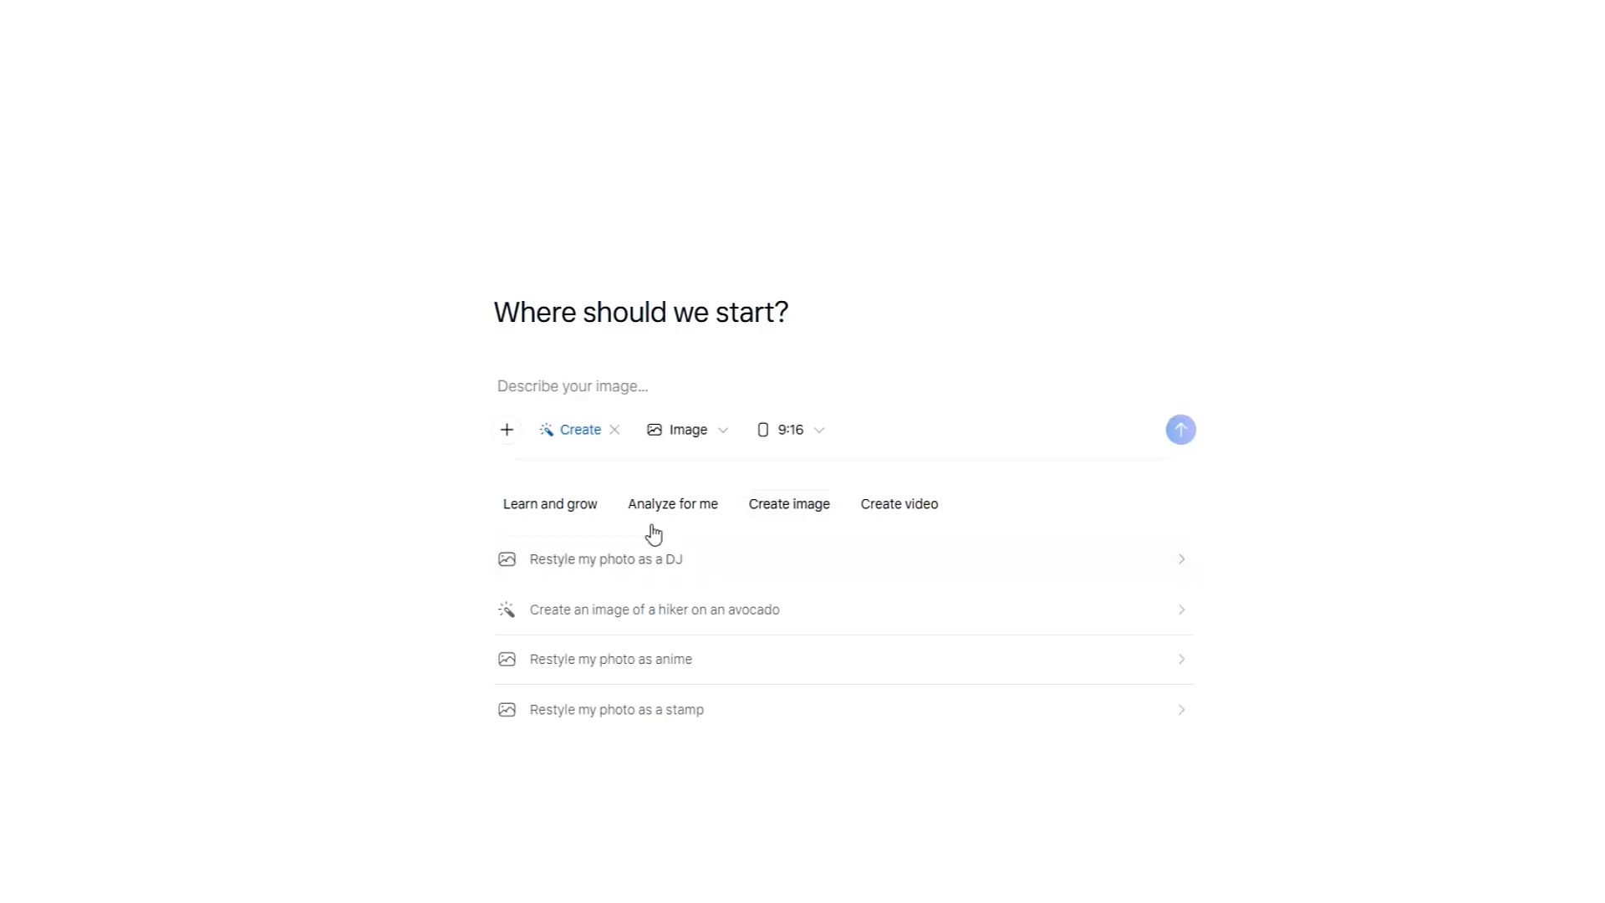
Switch to Meta AI and paste the doodle character prompt to create a 9:16 image.
left_click(692, 387)
key("ctrl+v")
key("ctrl+z")
left_click(625, 377)
key("ctrl+v")
key("ctrl+z")
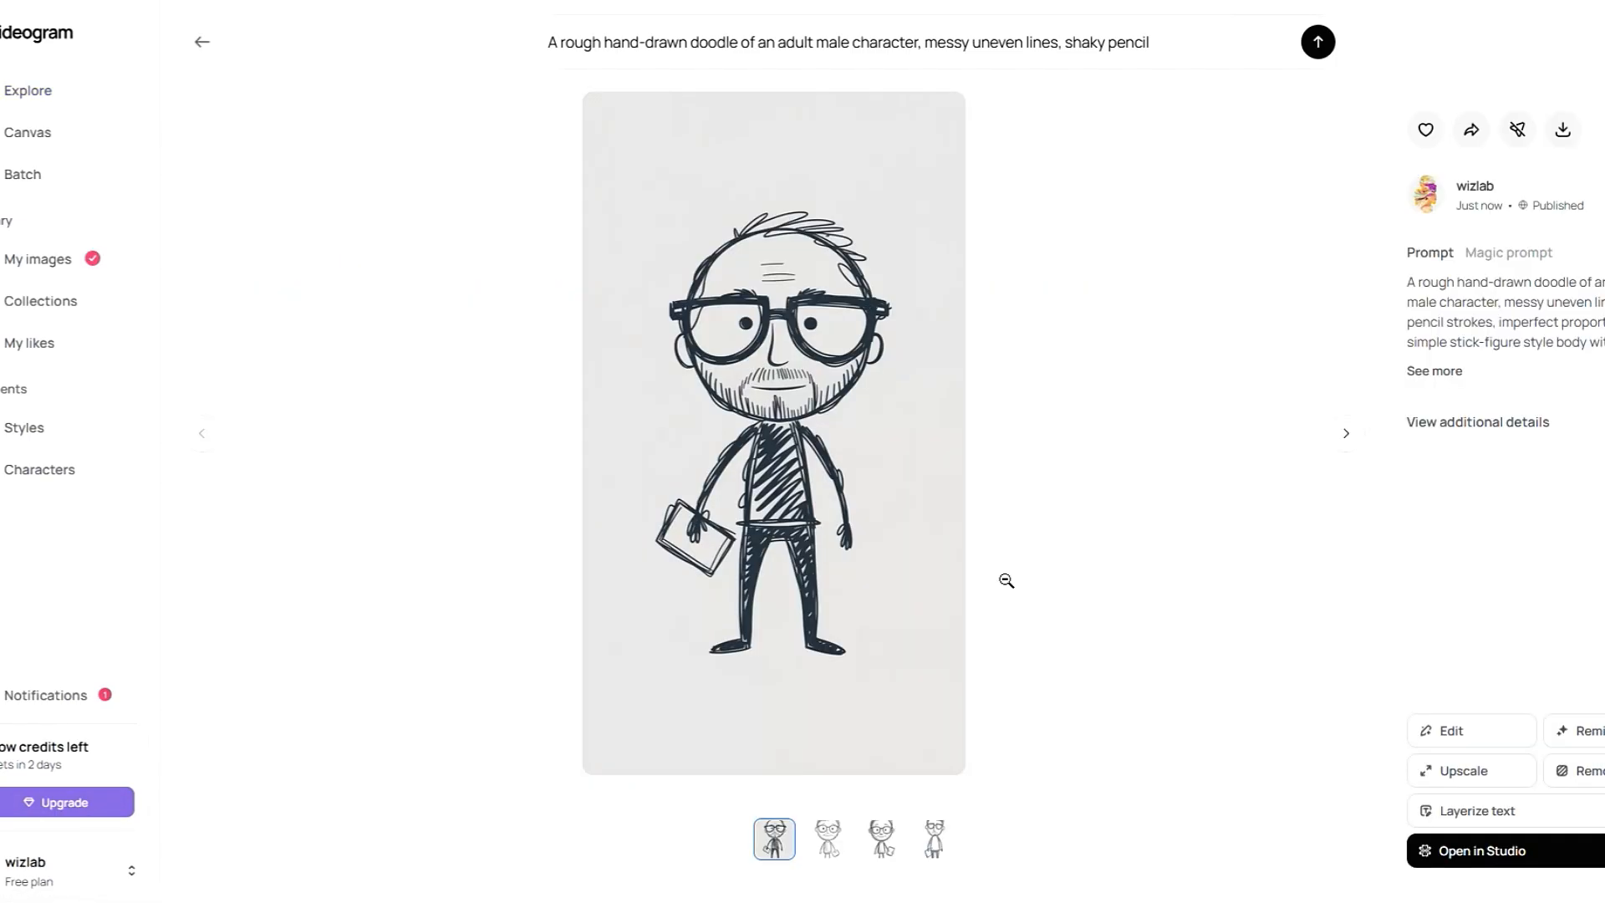
Compare the doodle character variants generated in Ideogram and Meta AI.
left_click(827, 842)
left_click(872, 846)
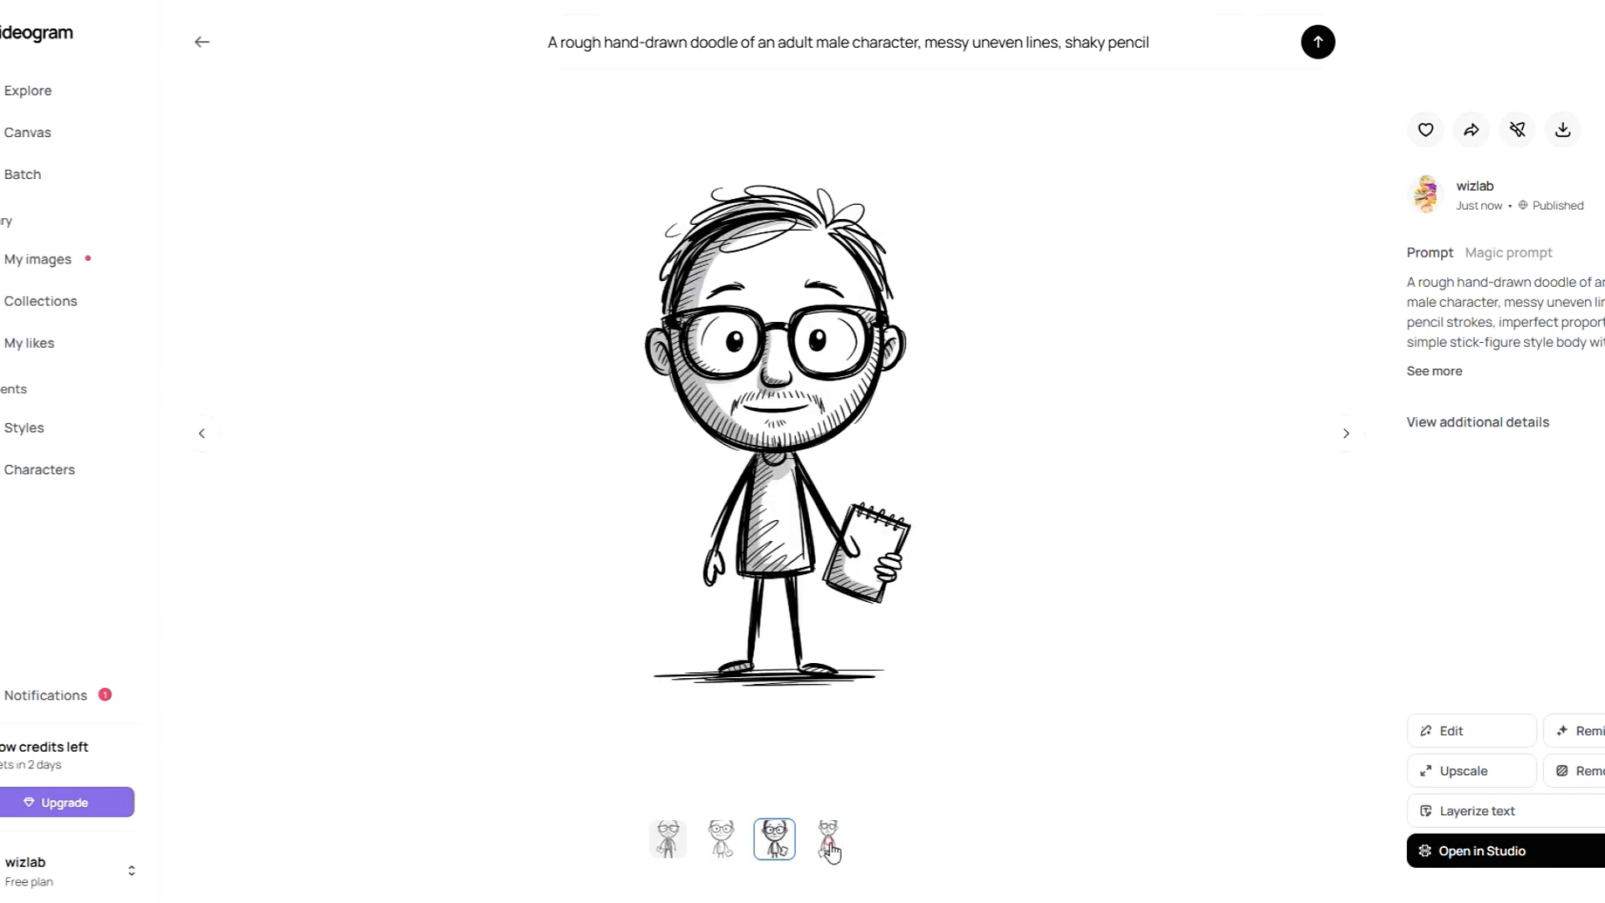
left_click(829, 843)
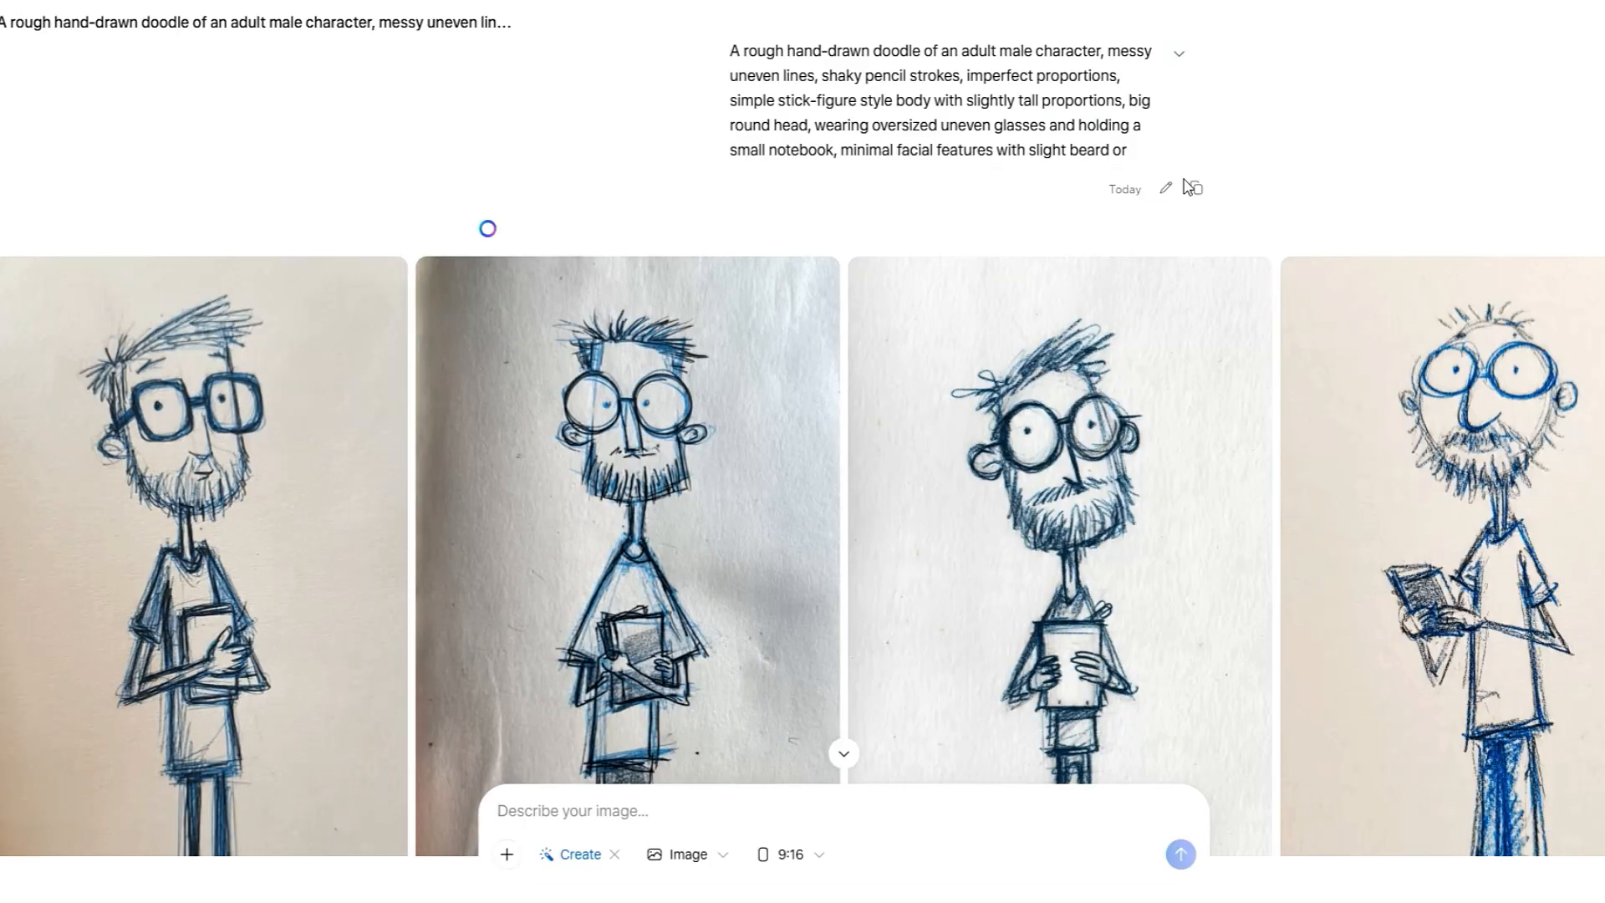
scroll(1168, 451, "down", 3)
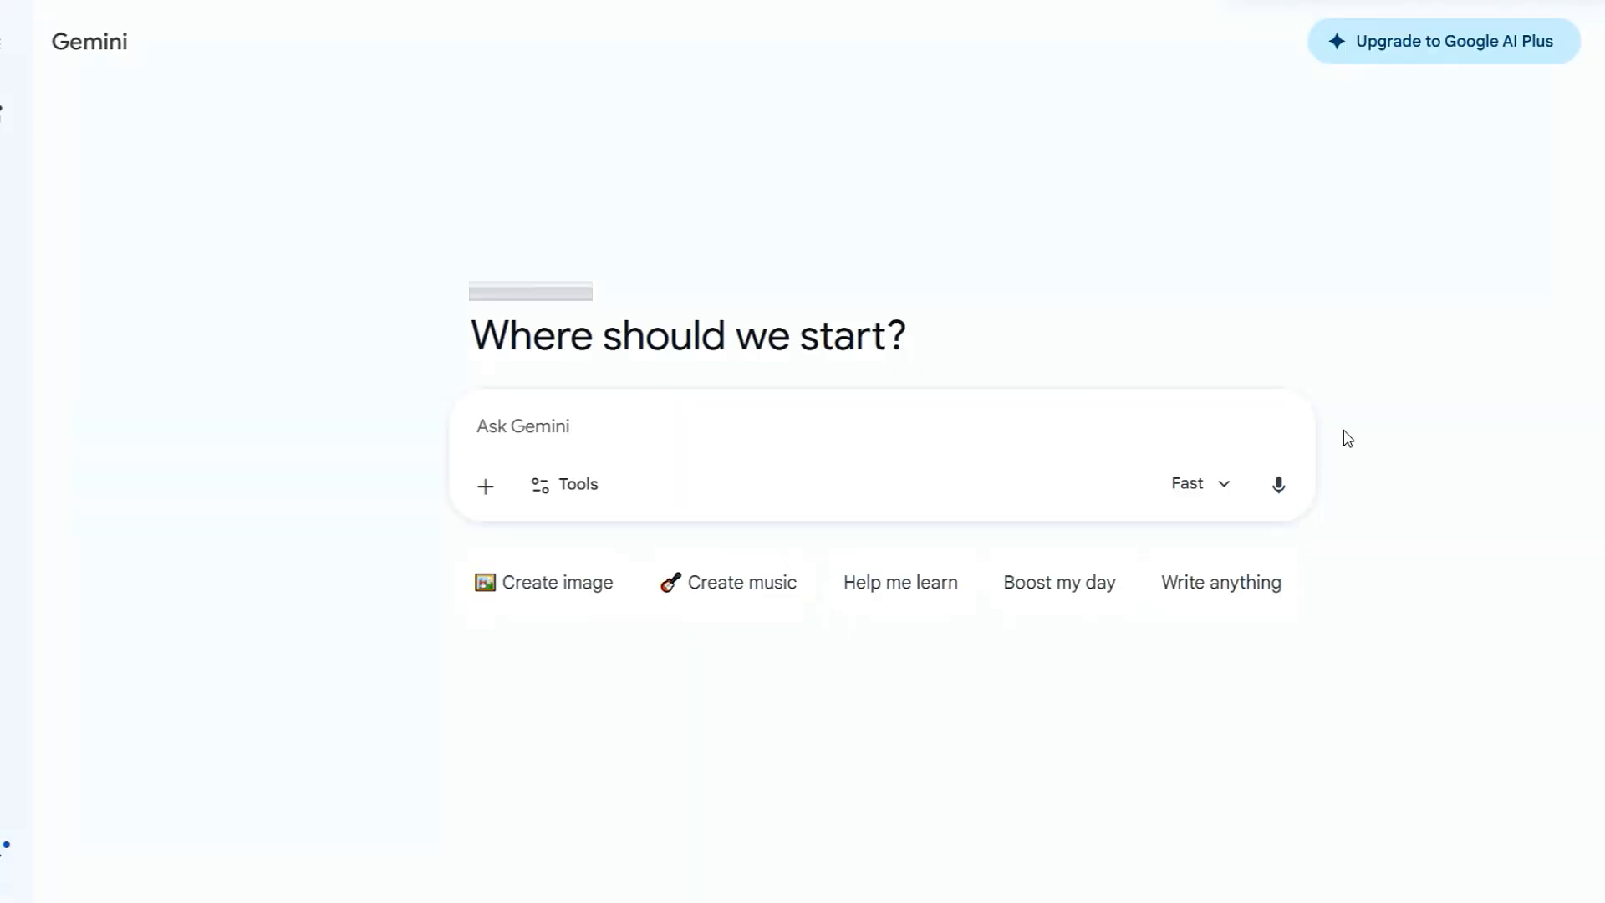
Switch to Gemini, start an image creation request and attach the doodle character picture as the reference.
left_click(524, 600)
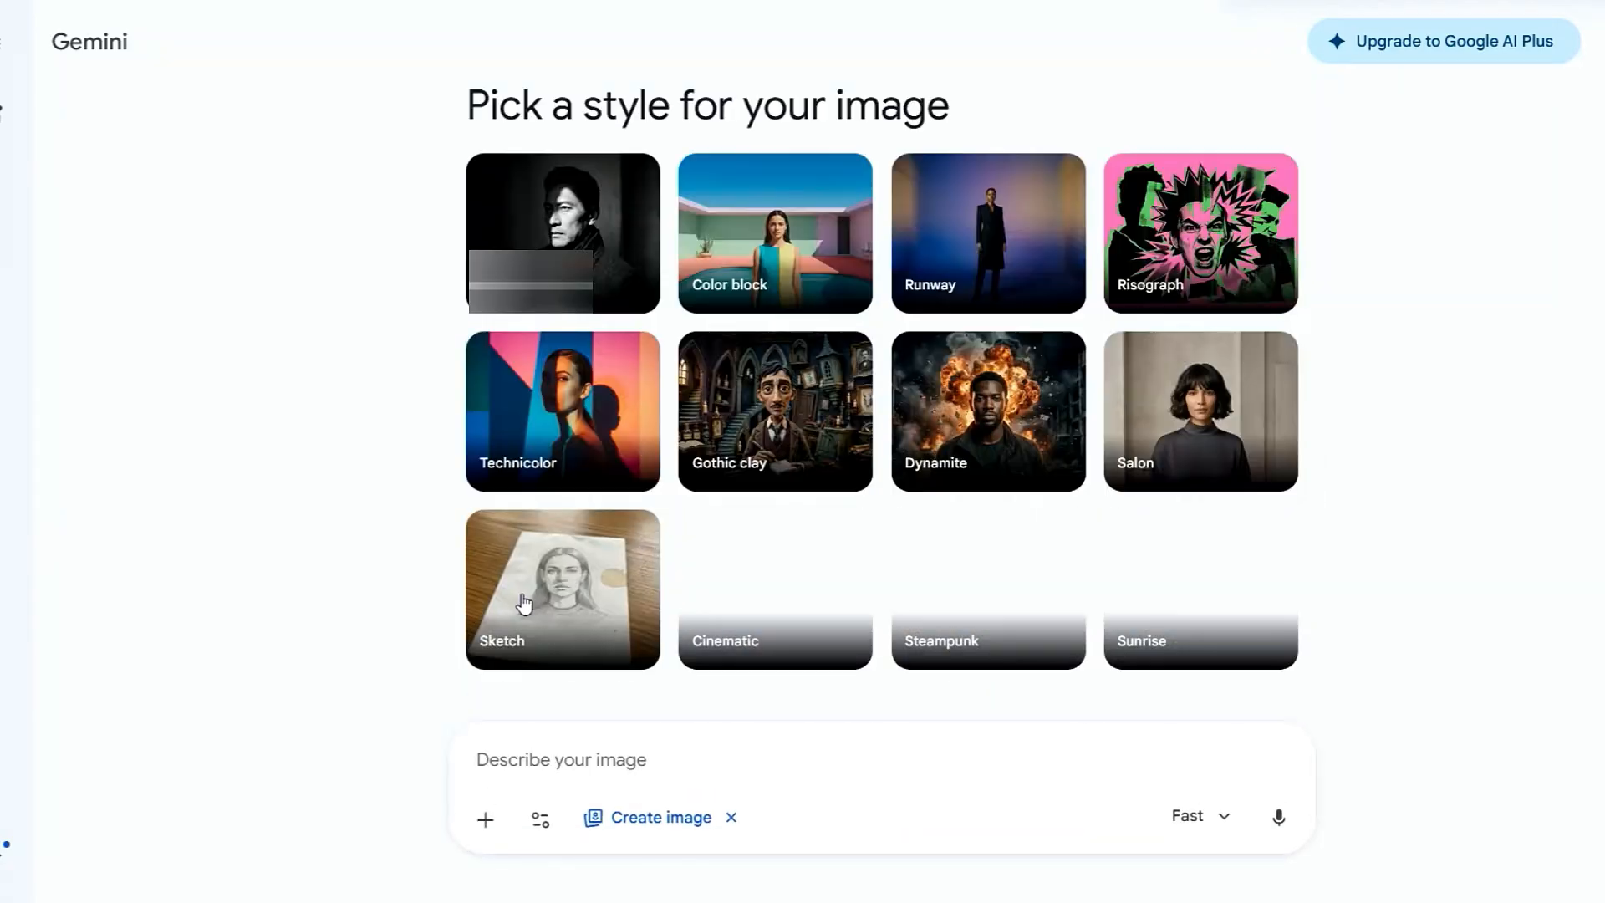
left_click(484, 820)
left_click(493, 613)
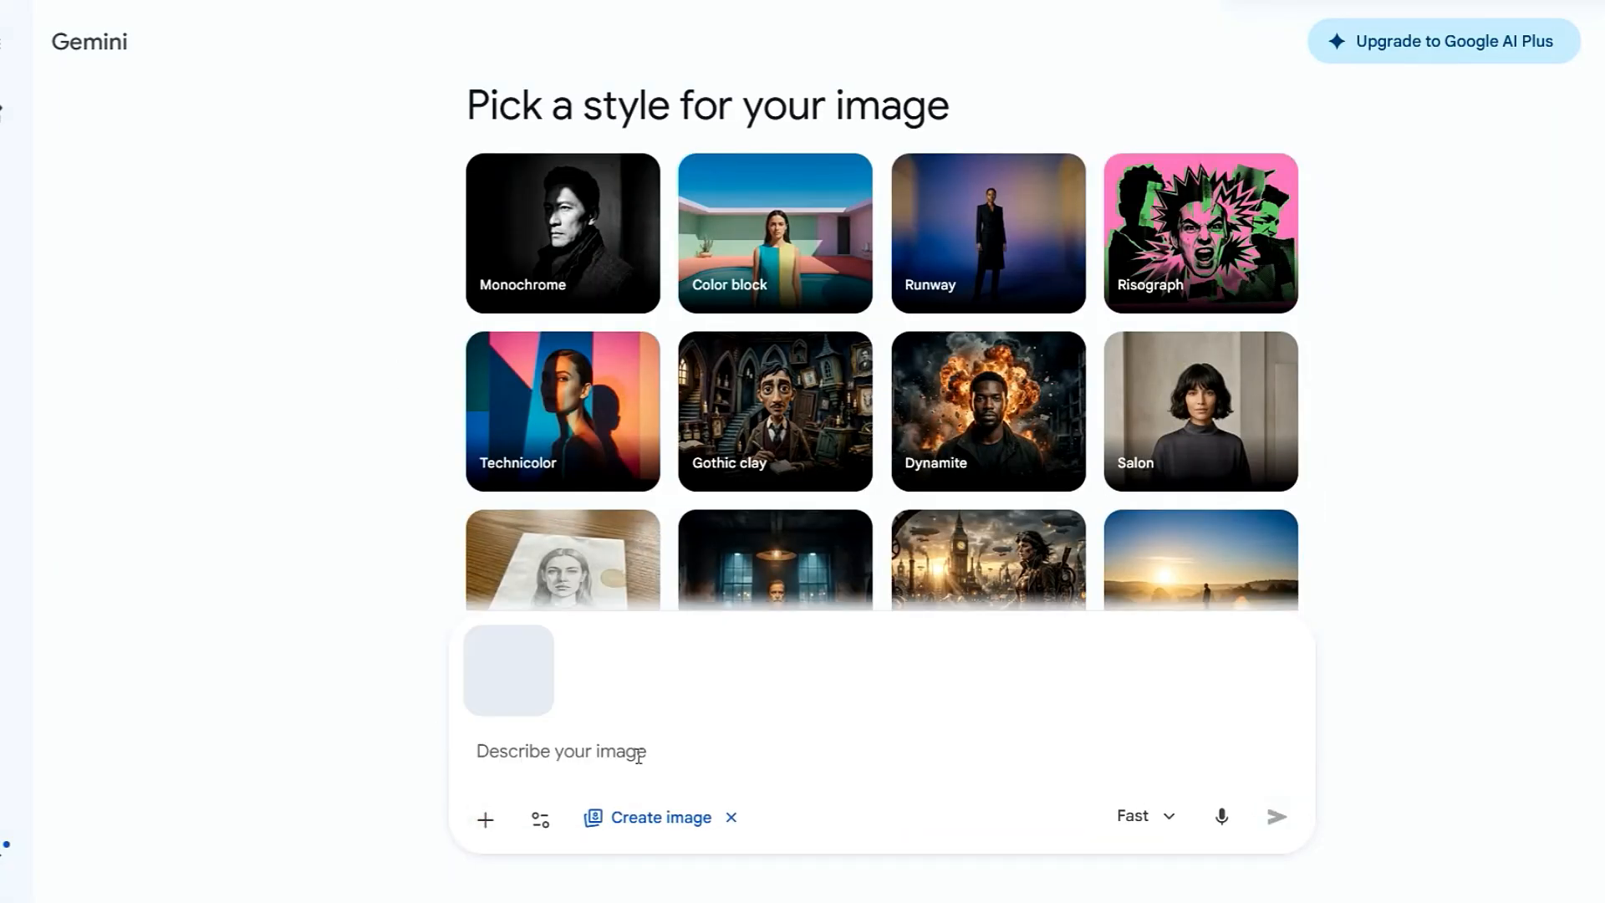
Generate the character using the prompt "same Character Expression: confident, smiling, tidy gesture" and inspect the whole image.
left_click(569, 760)
type("Character Expression: confident, smiling, tidy gesture")
left_click(479, 753)
type("same")
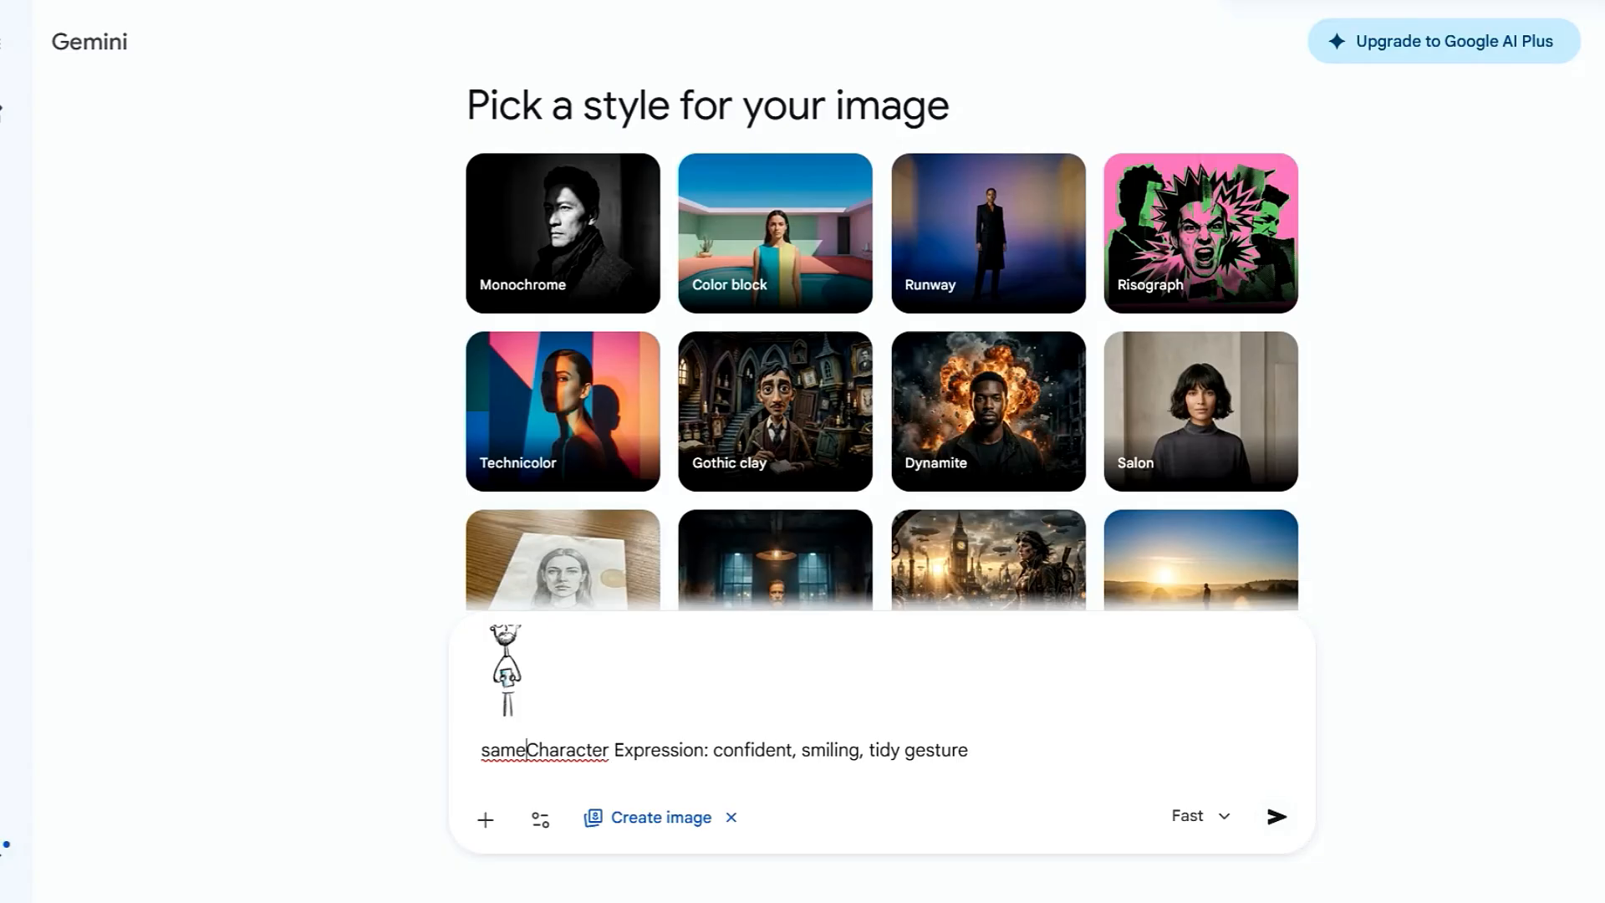
key("Return")
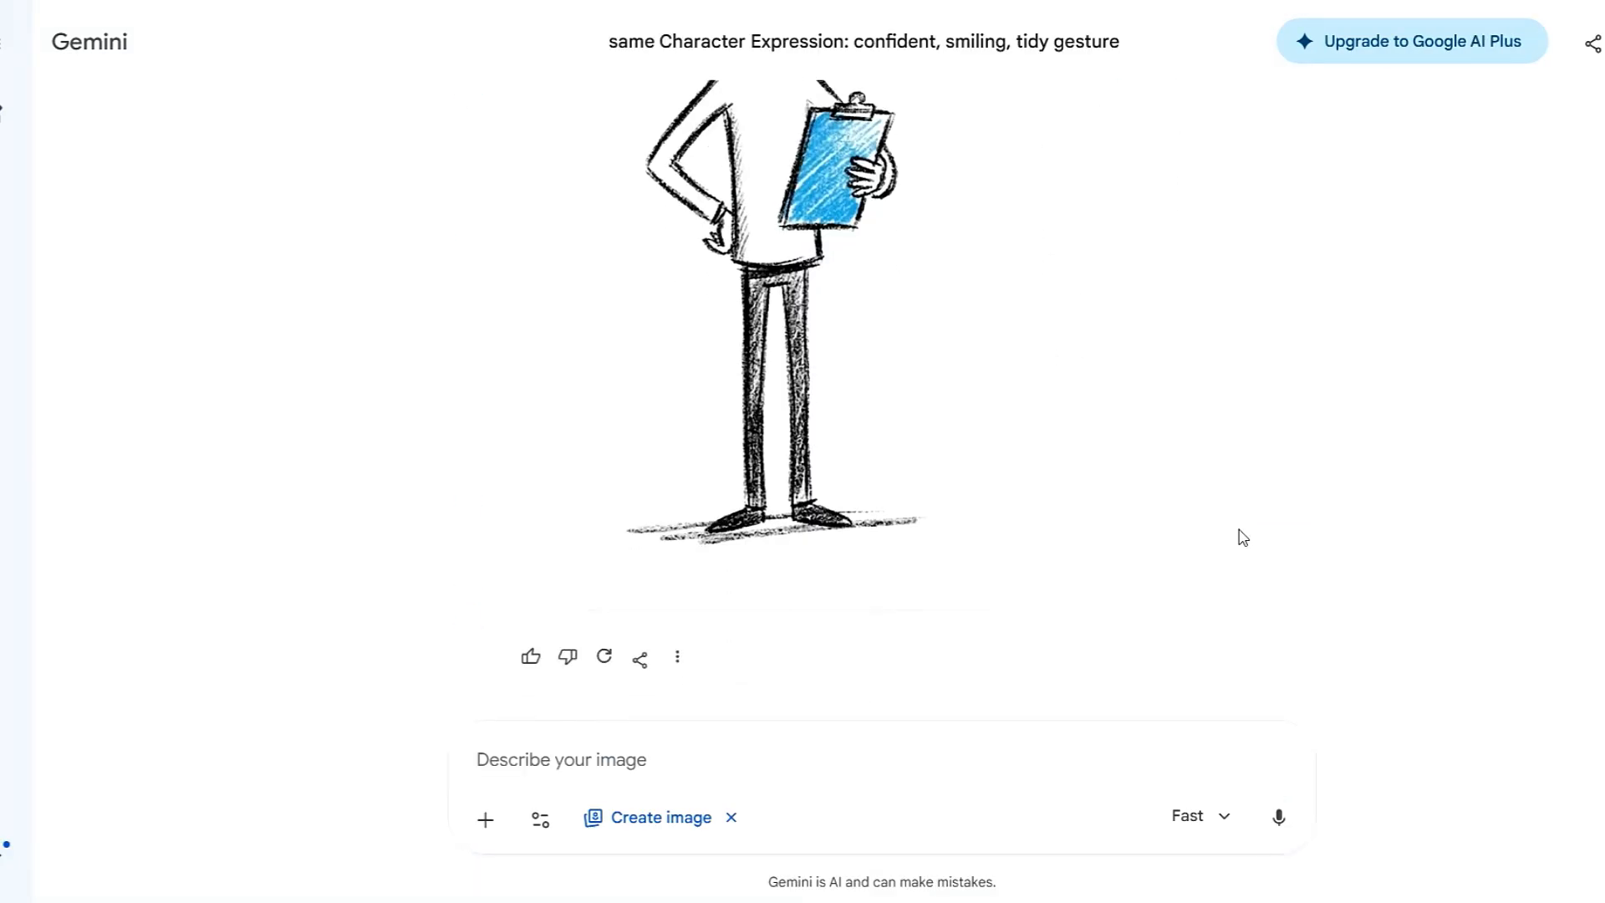
scroll(1243, 538, "up", 4)
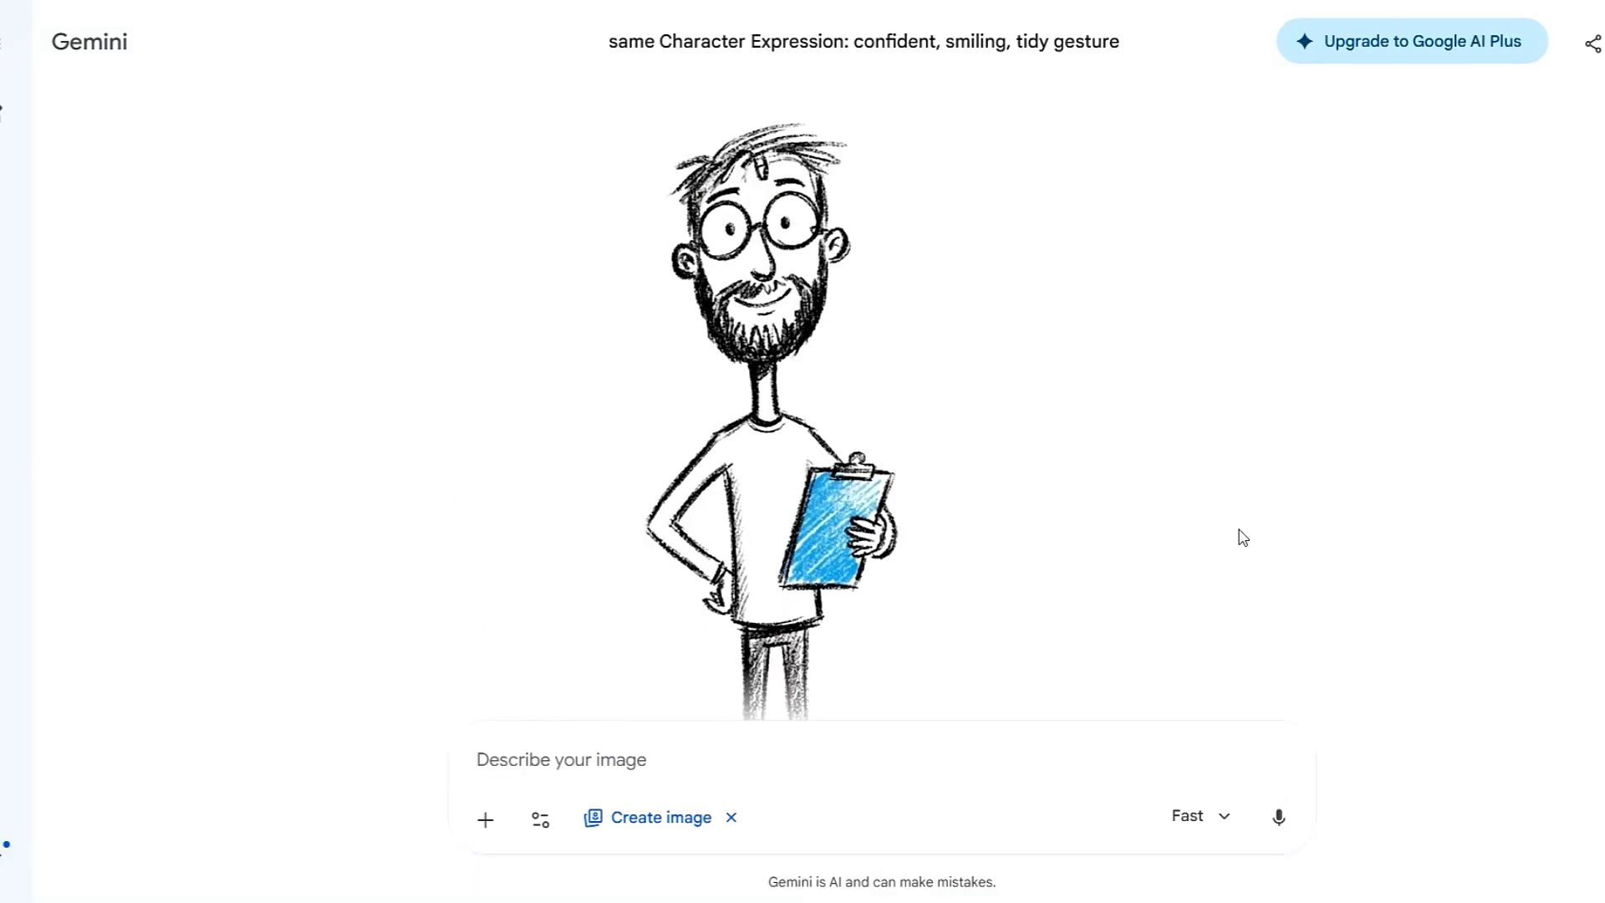
scroll(1244, 537, "down", 3)
scroll(1243, 537, "up", 8)
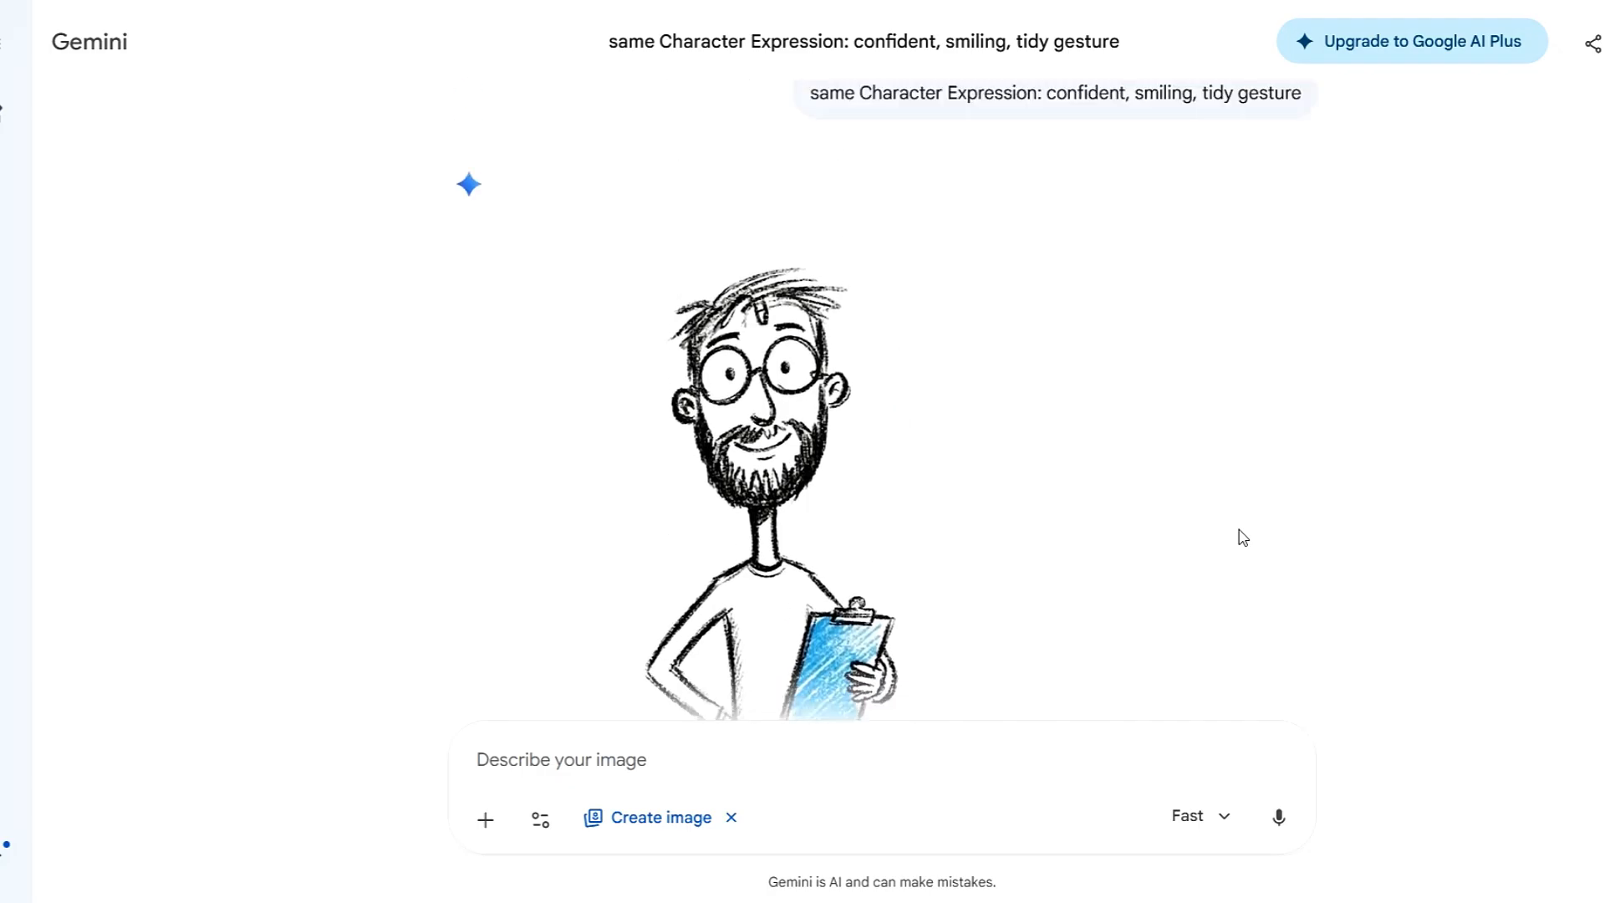
scroll(1242, 533, "down", 7)
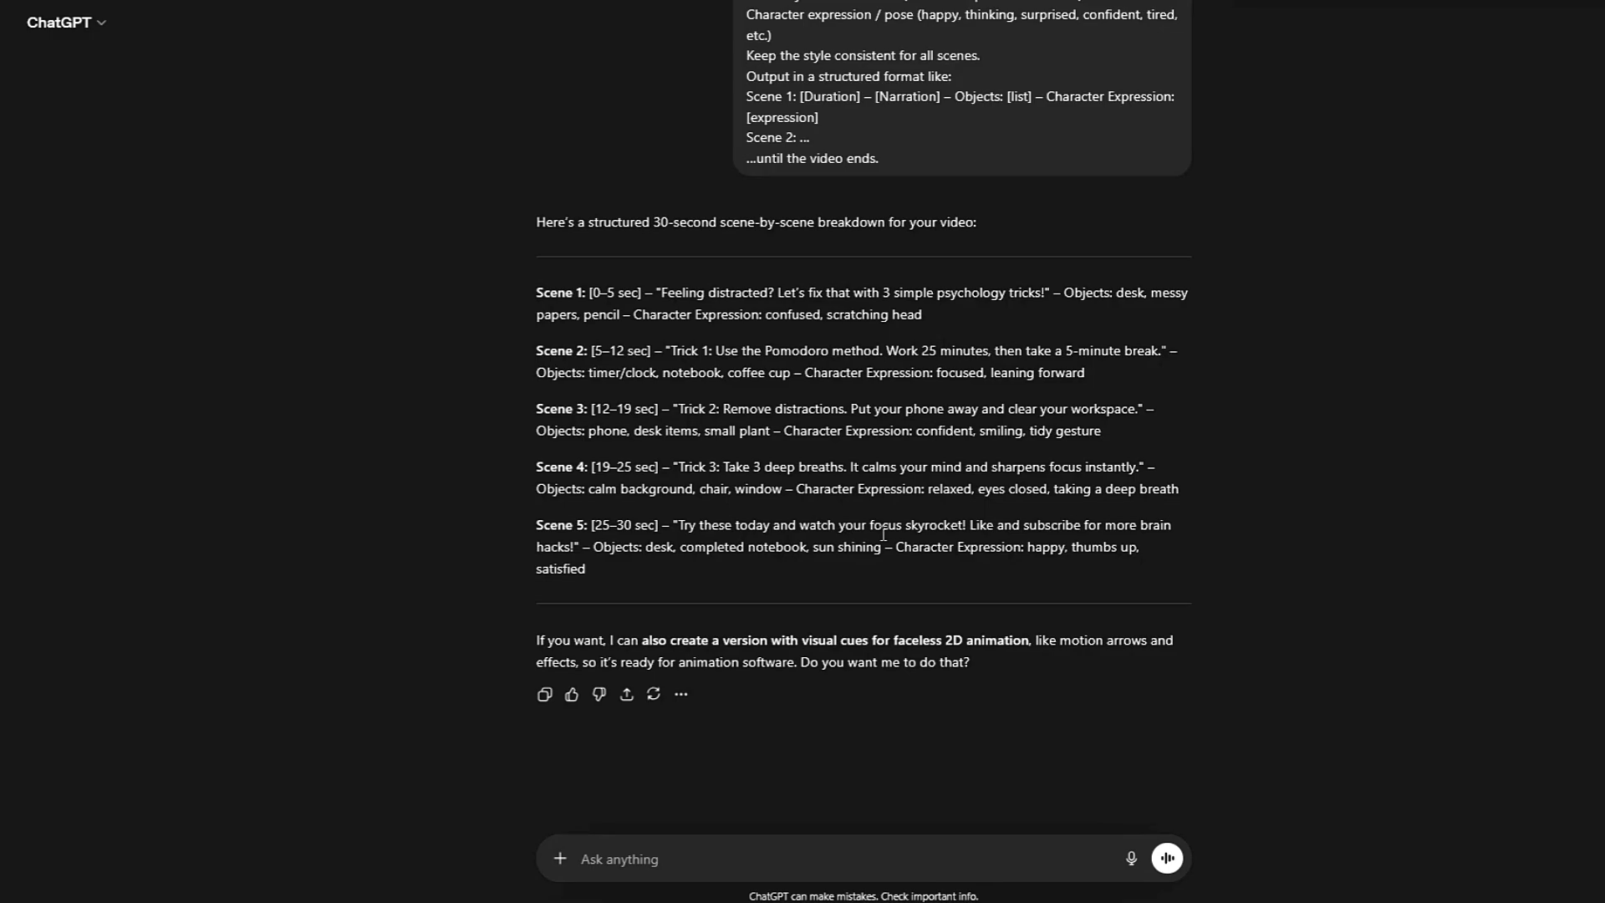
Copy Scene 4's character expression from ChatGPT and submit it in Gemini to generate the same character relaxed, eyes closed, taking a deep breath.
left_click_drag(794, 490, 1186, 493)
key("ctrl+c")
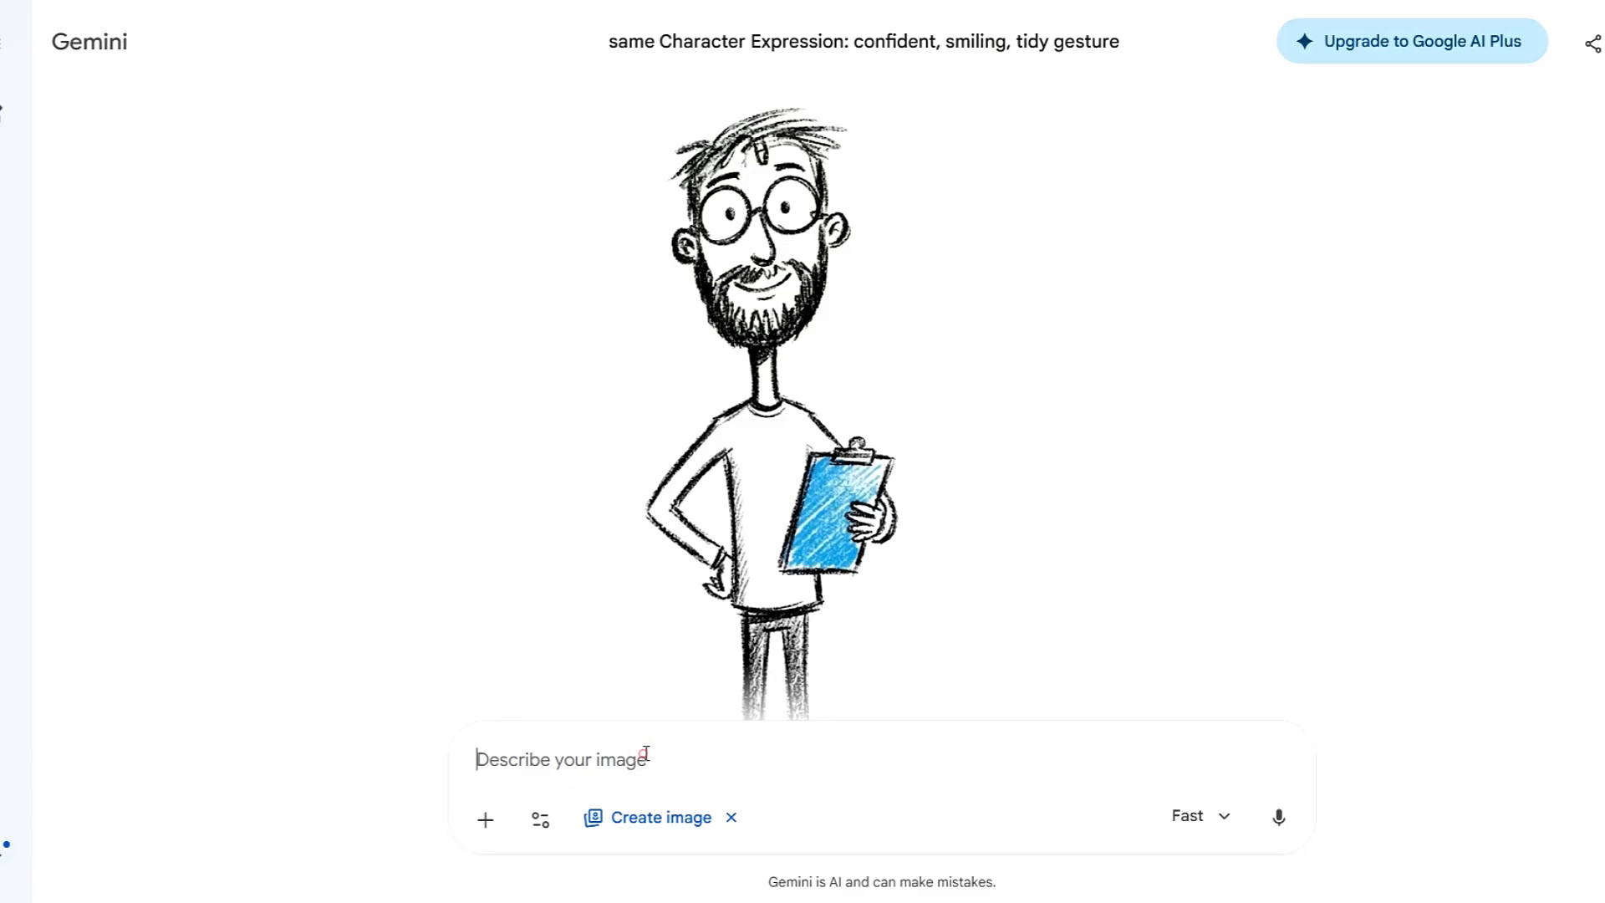
type("saem")
key("ctrl+v")
key("Return")
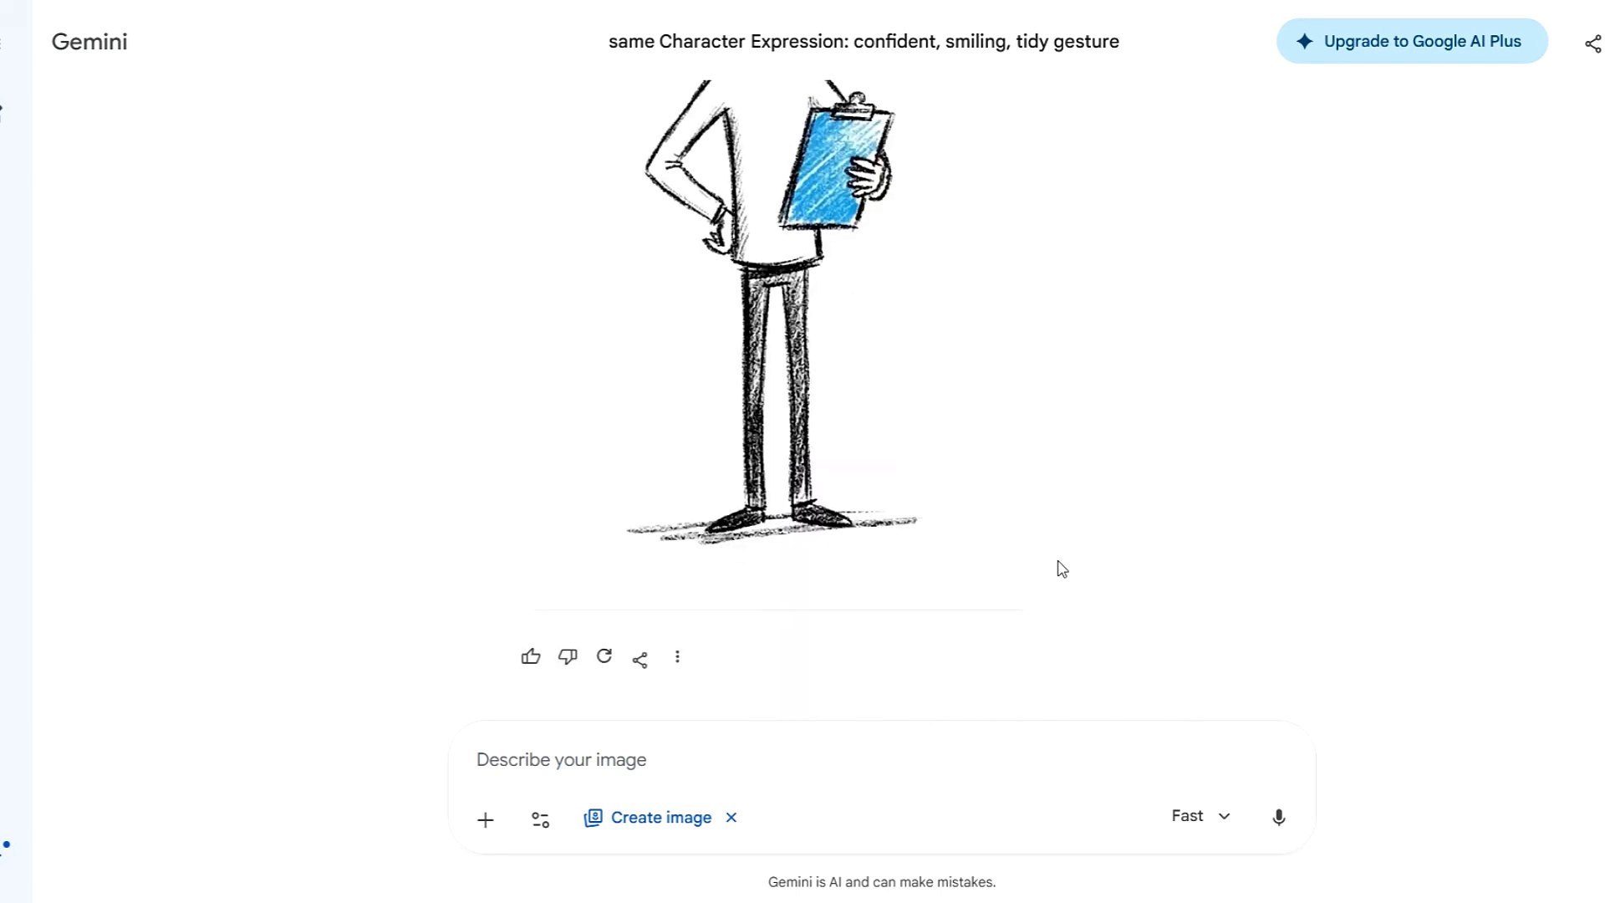
Submit "same Character Expression: happy, thumbs up, satisfied" for another version of the character and review the generated images.
left_click(600, 759)
type("same")
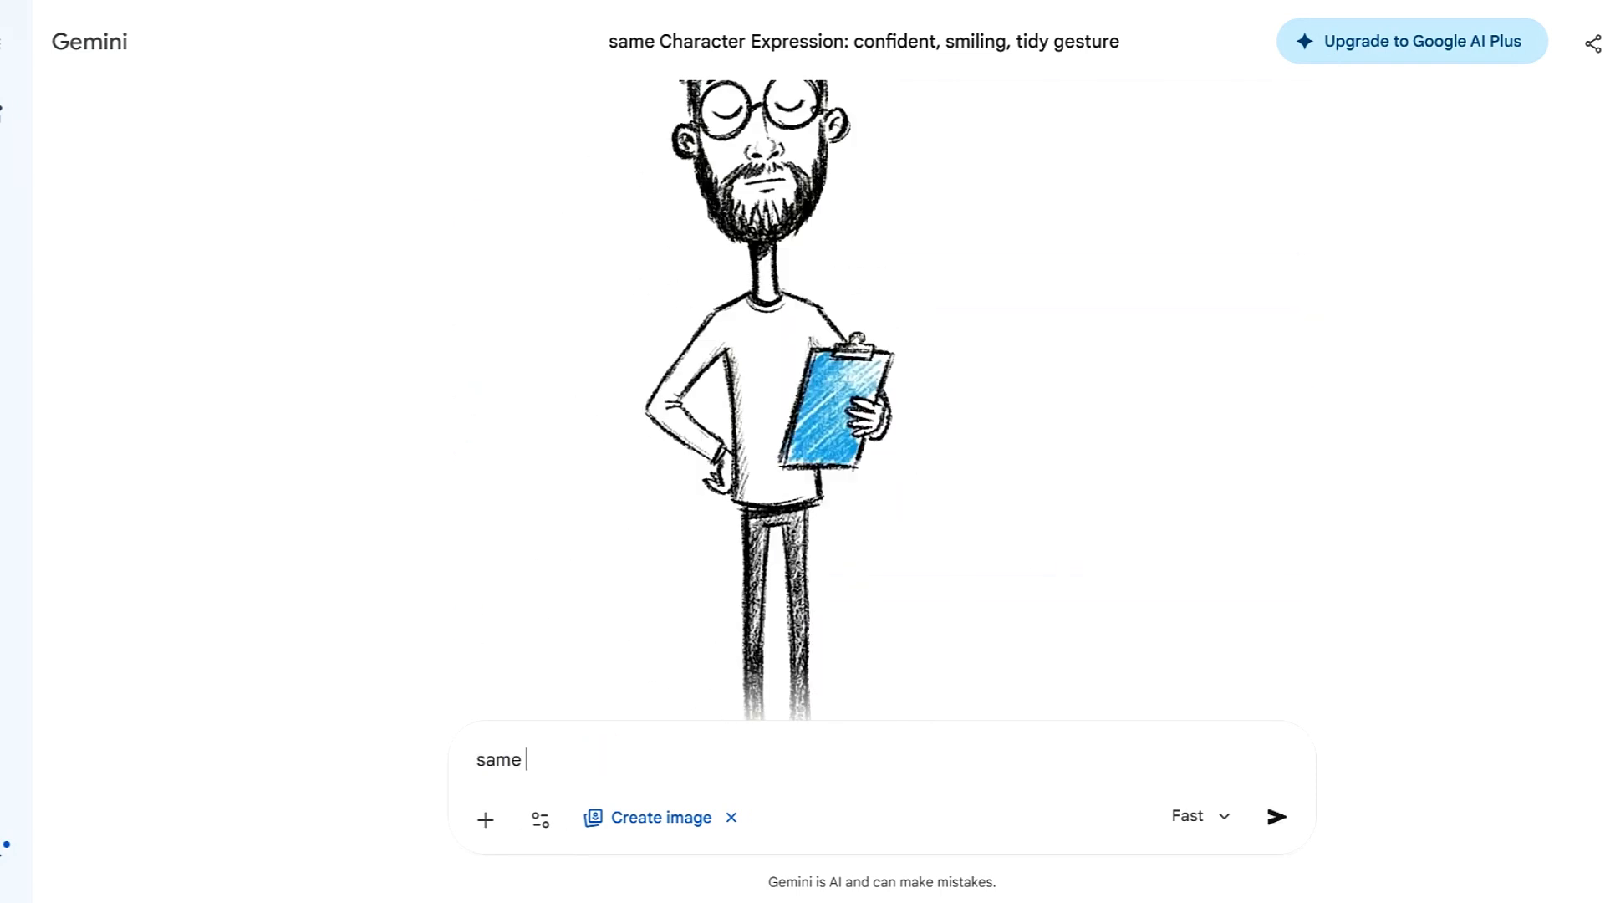
type("Character Expression: happy, thumbs up, satisfied")
key("Return")
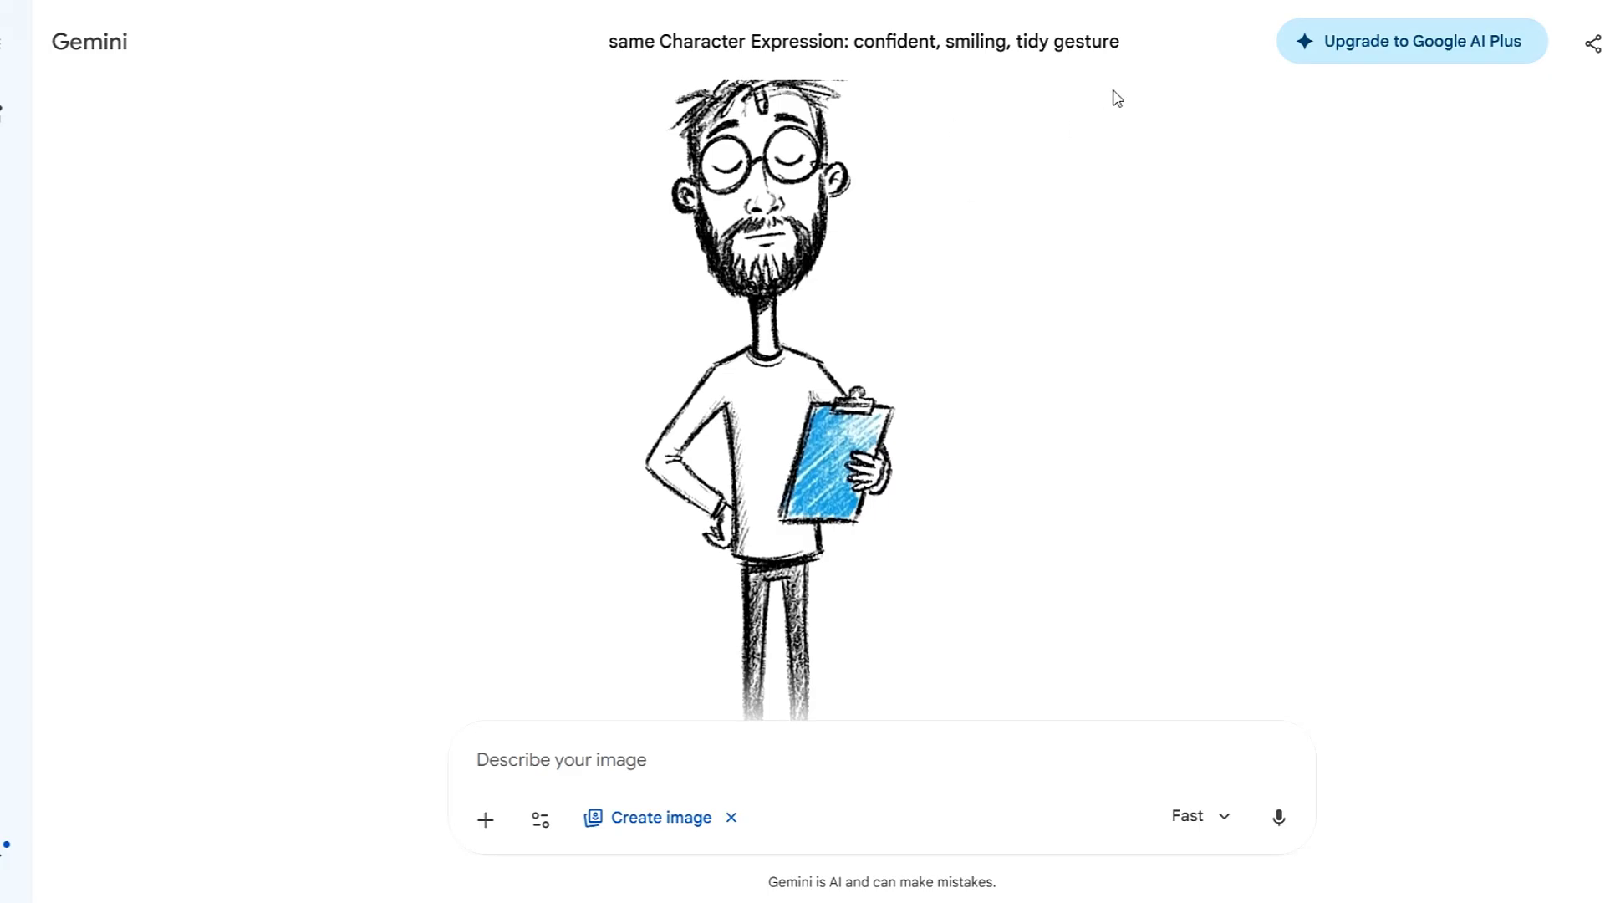
scroll(971, 669, "down", 4)
scroll(907, 305, "up", 8)
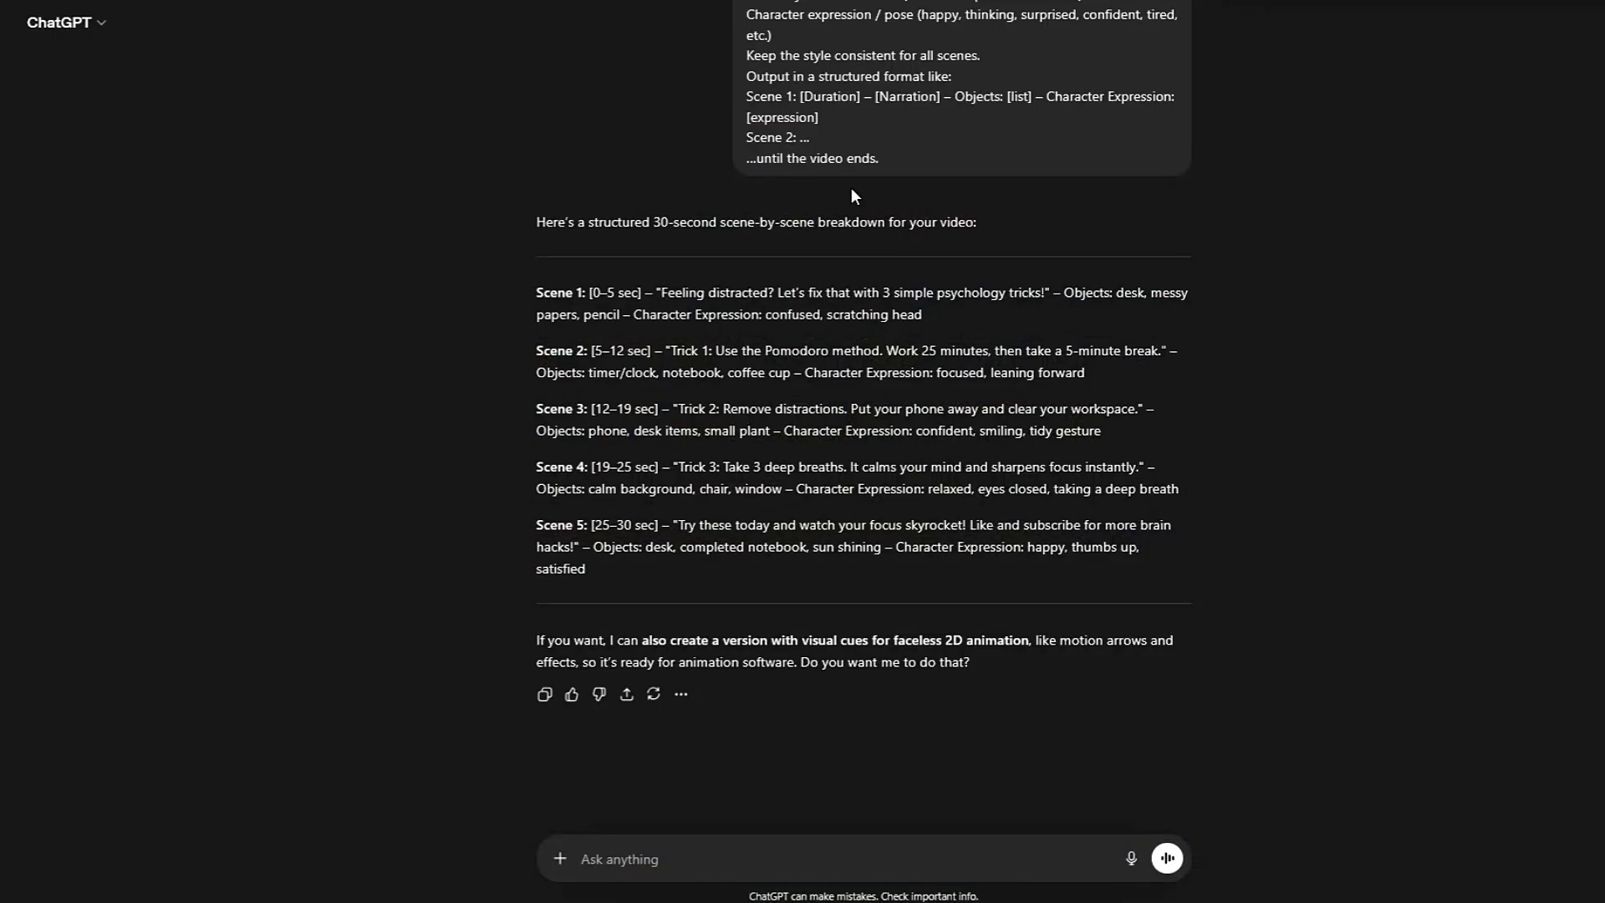
Review the objects listed for Scenes 1, 2 and 3 in the ChatGPT breakdown.
left_click_drag(1223, 272, 618, 319)
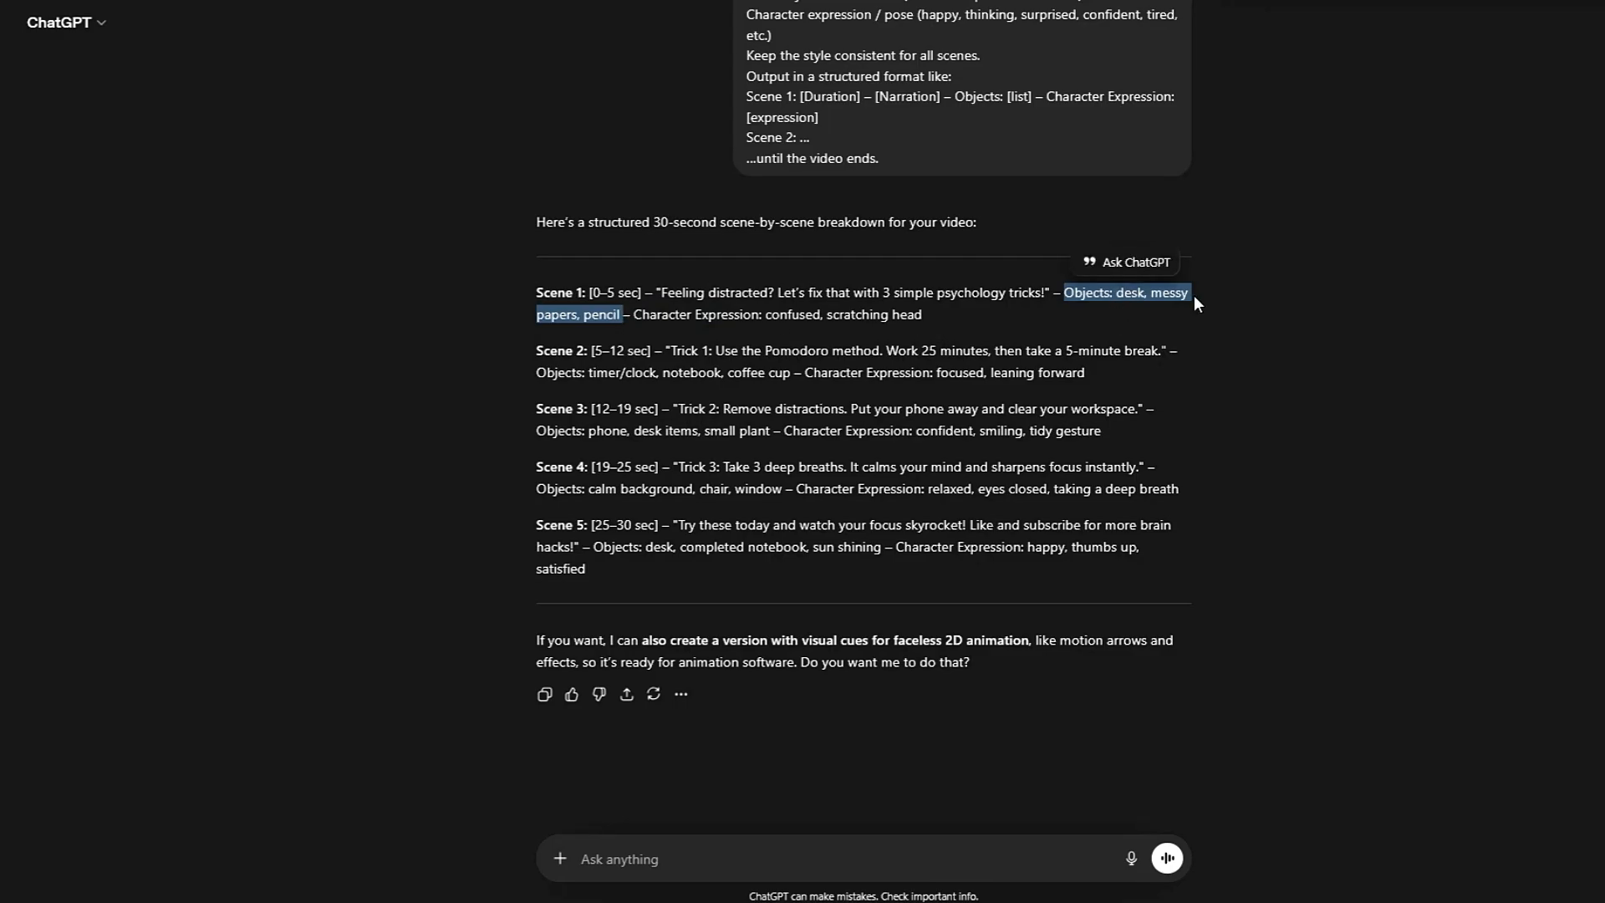
left_click_drag(535, 373, 787, 383)
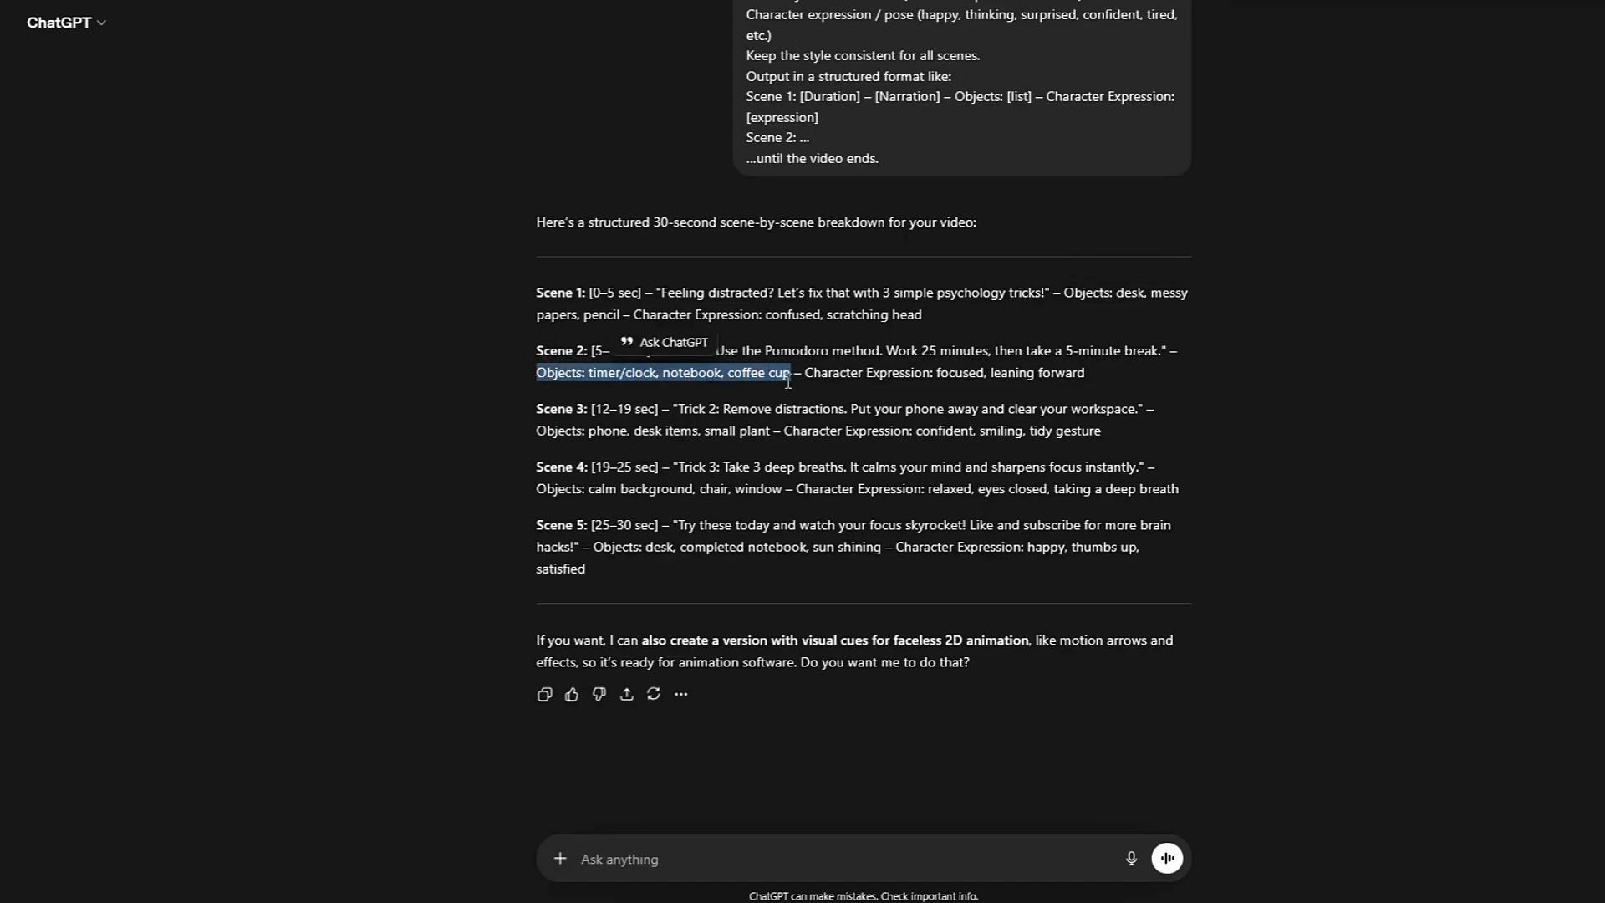
left_click_drag(529, 429, 708, 437)
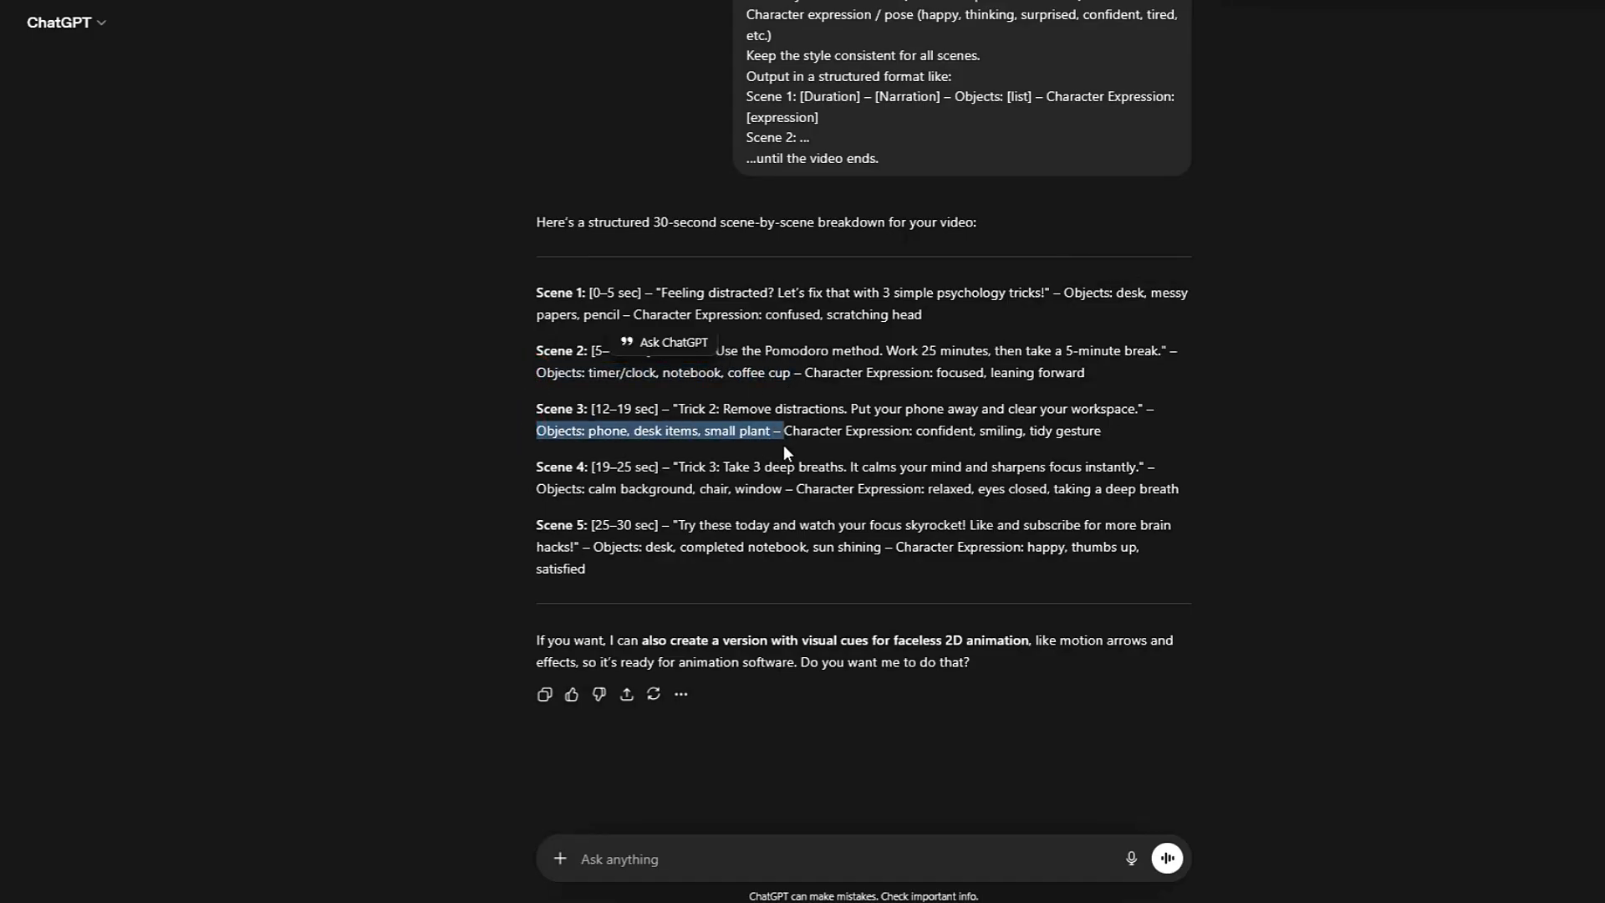
left_click(738, 432)
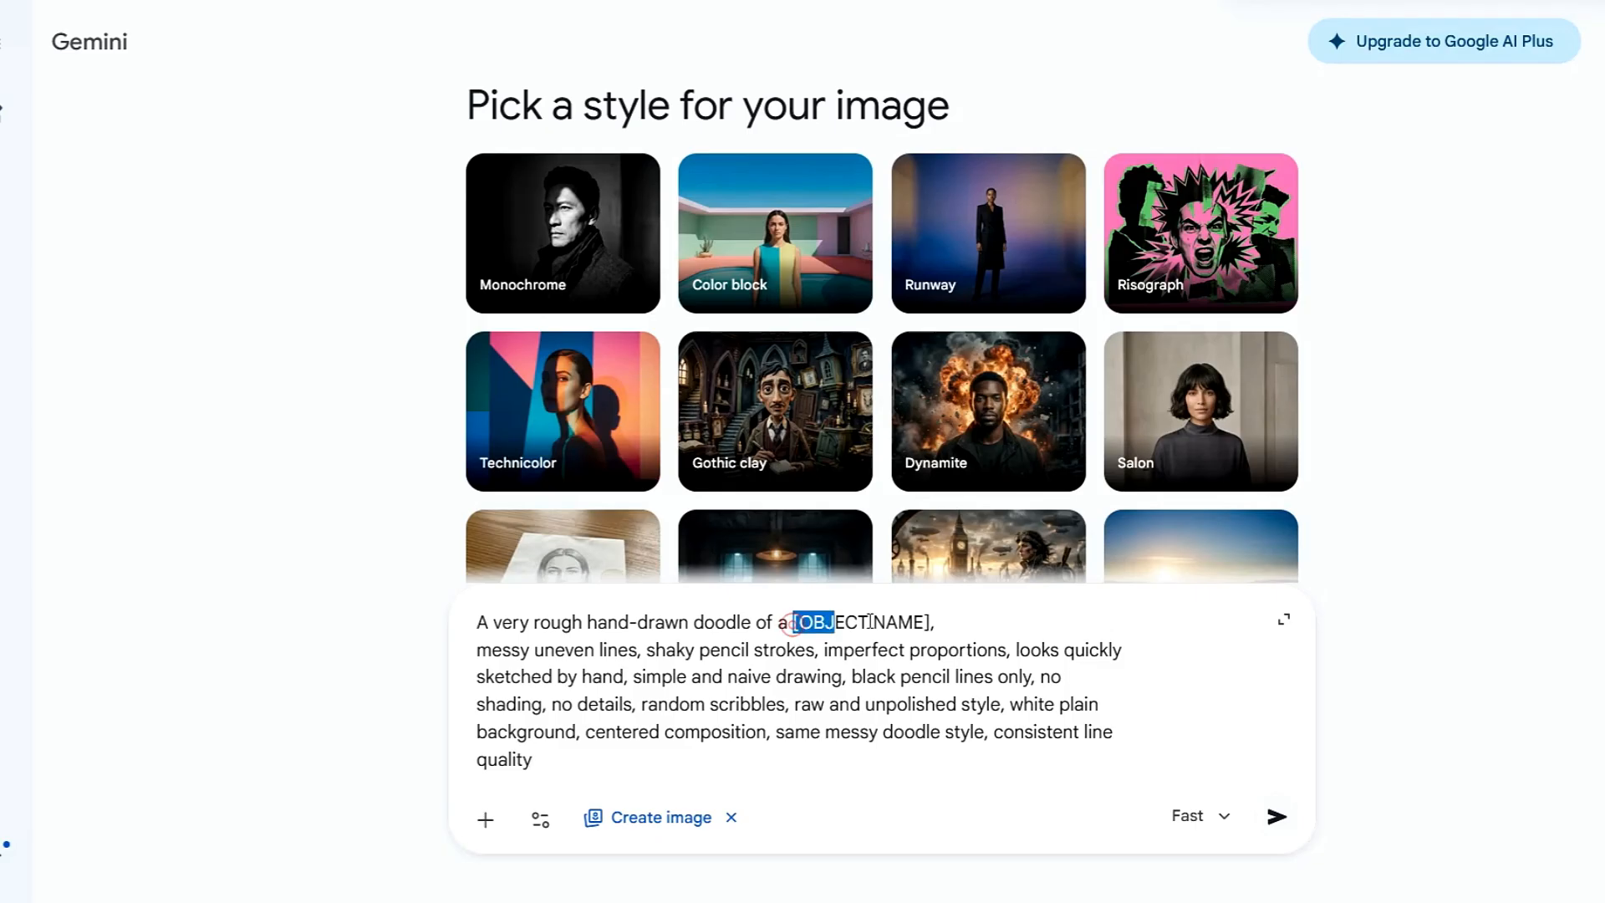
In Gemini's rough doodle prompt, replace the [OBJECT NAME] placeholder with "desk items" and generate the image.
left_click_drag(835, 623, 938, 623)
type("desk items")
key("Return")
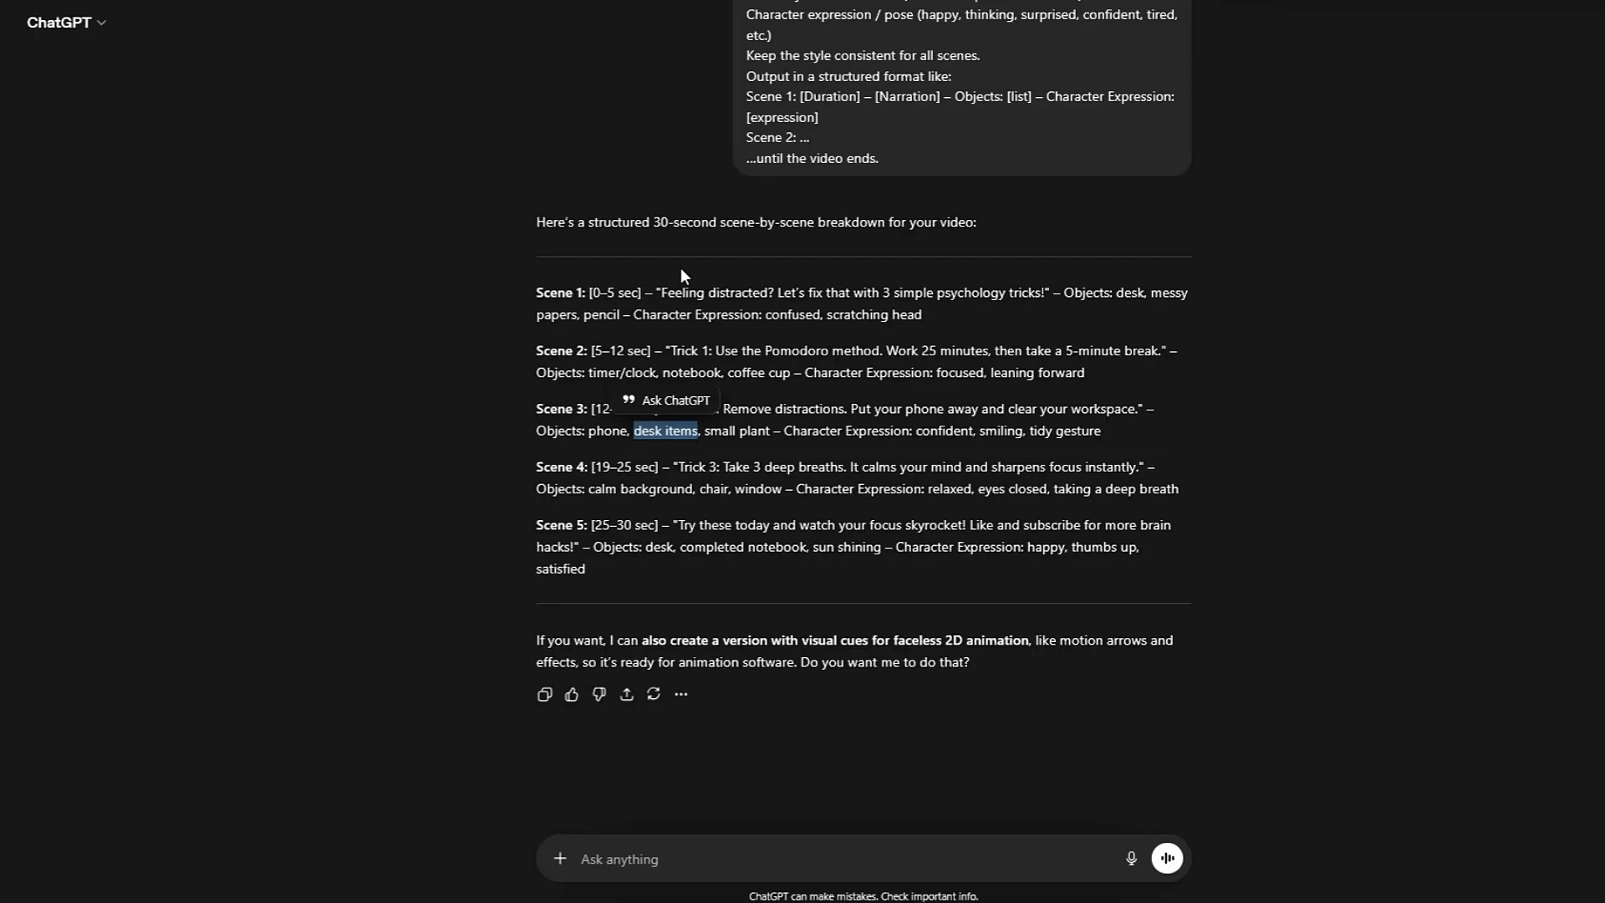
Copy "small plant" from Scene 3's objects in ChatGPT, substitute it for "desk items" in Gemini's doodle prompt and regenerate the image.
left_click_drag(775, 432, 770, 434)
key("ctrl+c")
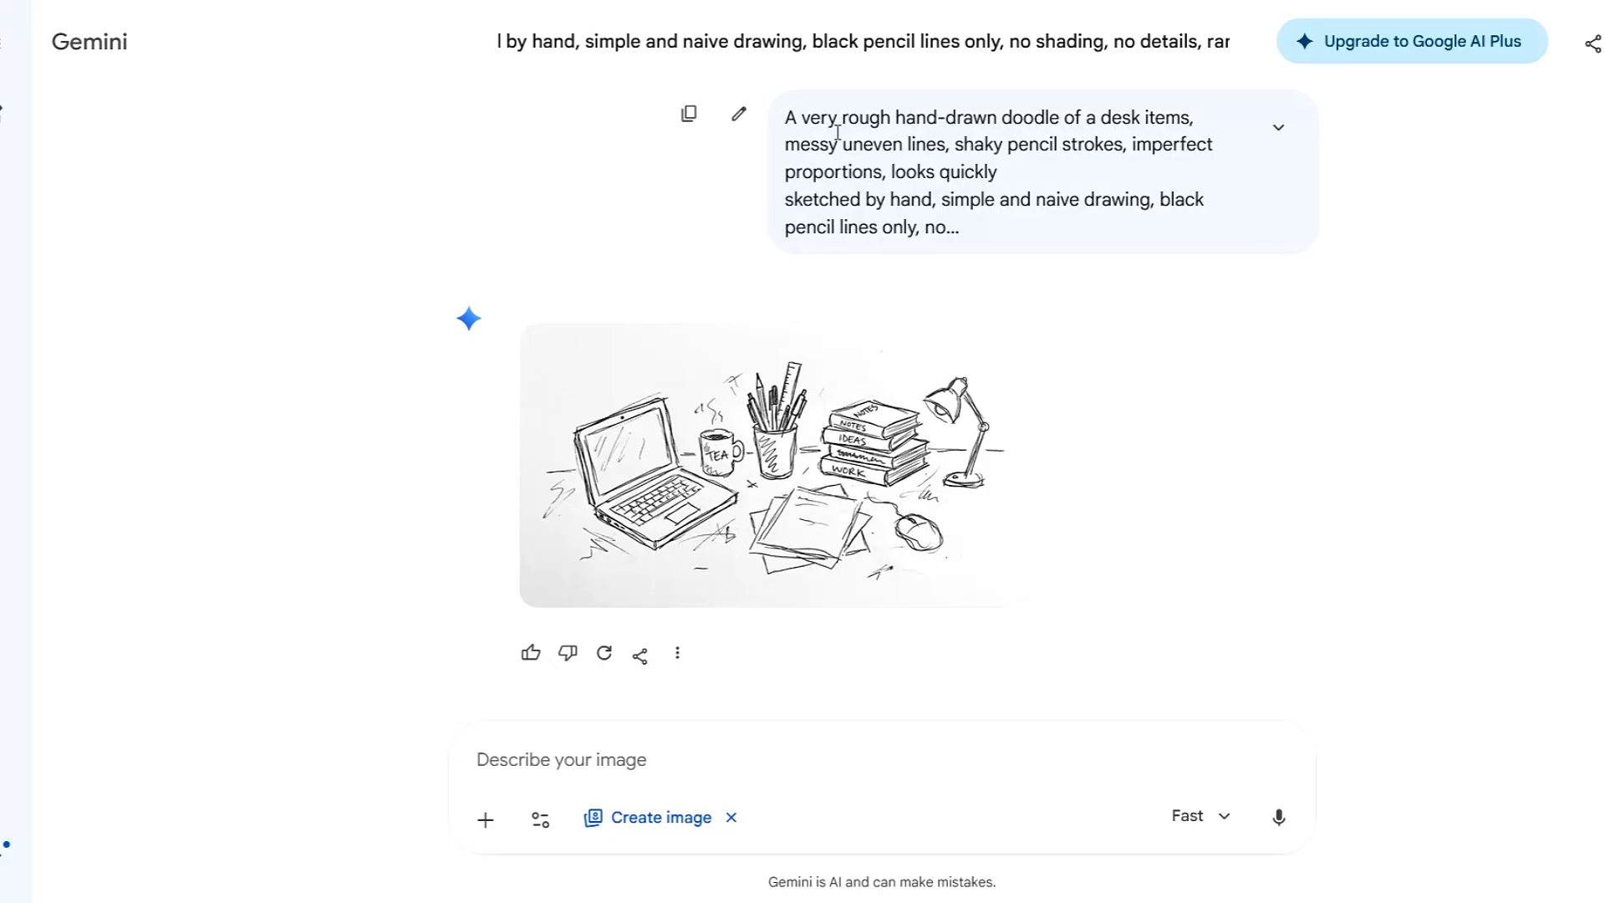
left_click(739, 113)
left_click_drag(862, 122, 952, 122)
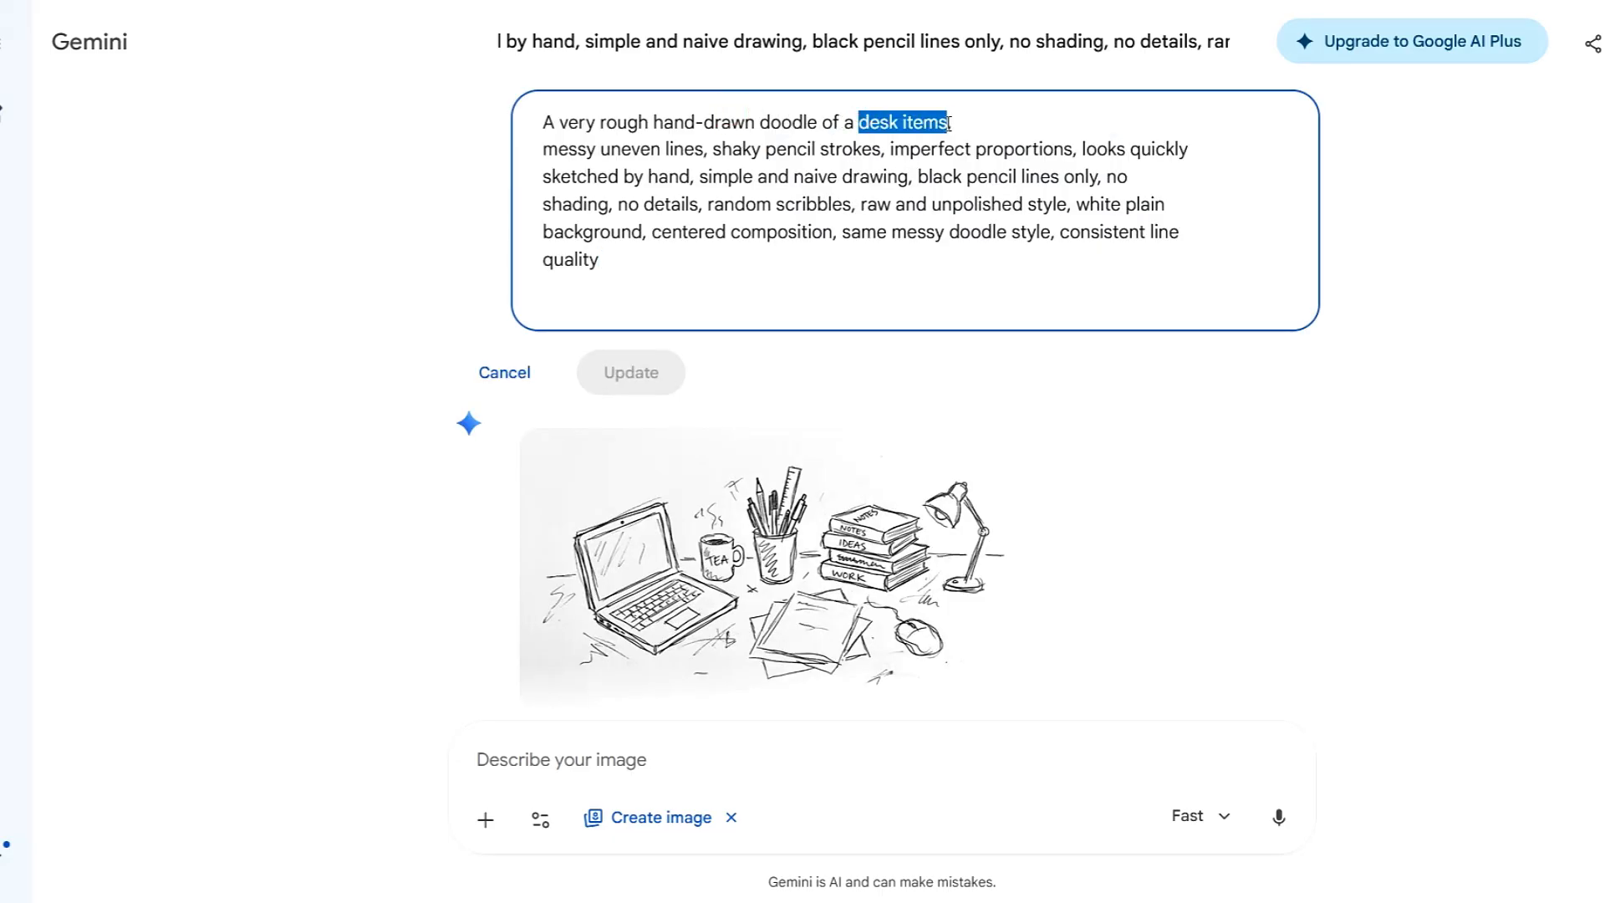
key("ctrl+v")
left_click(618, 364)
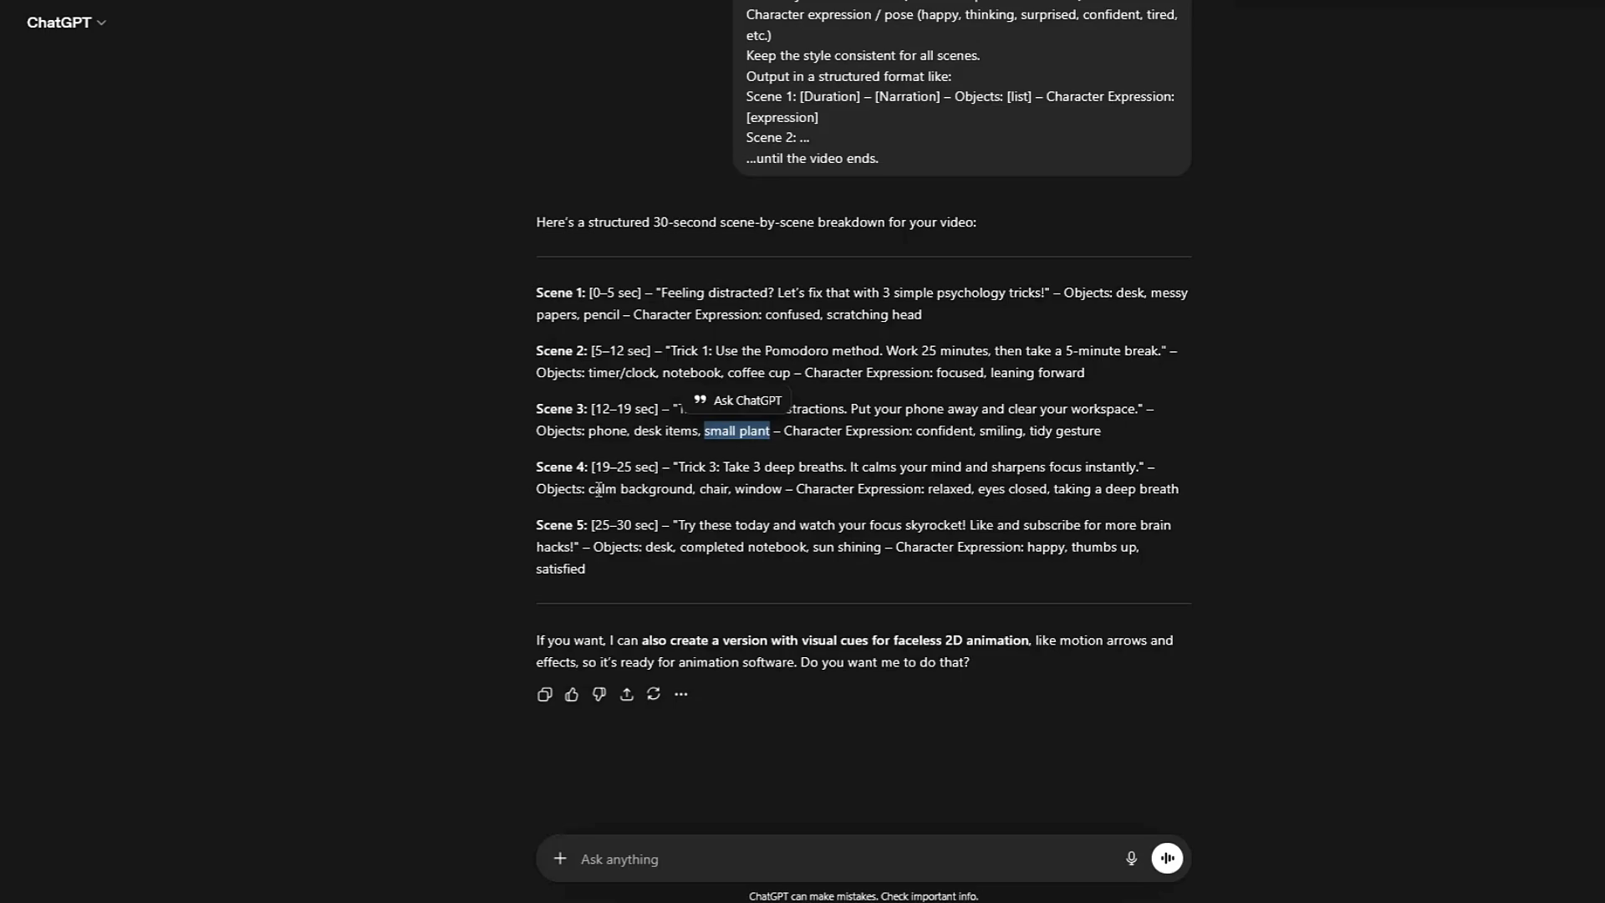
Copy "calm background" from Scene 4, download the small plant doodle, and regenerate the Gemini prompt with "calm background" as the object.
left_click_drag(590, 489, 693, 490)
key("ctrl+c")
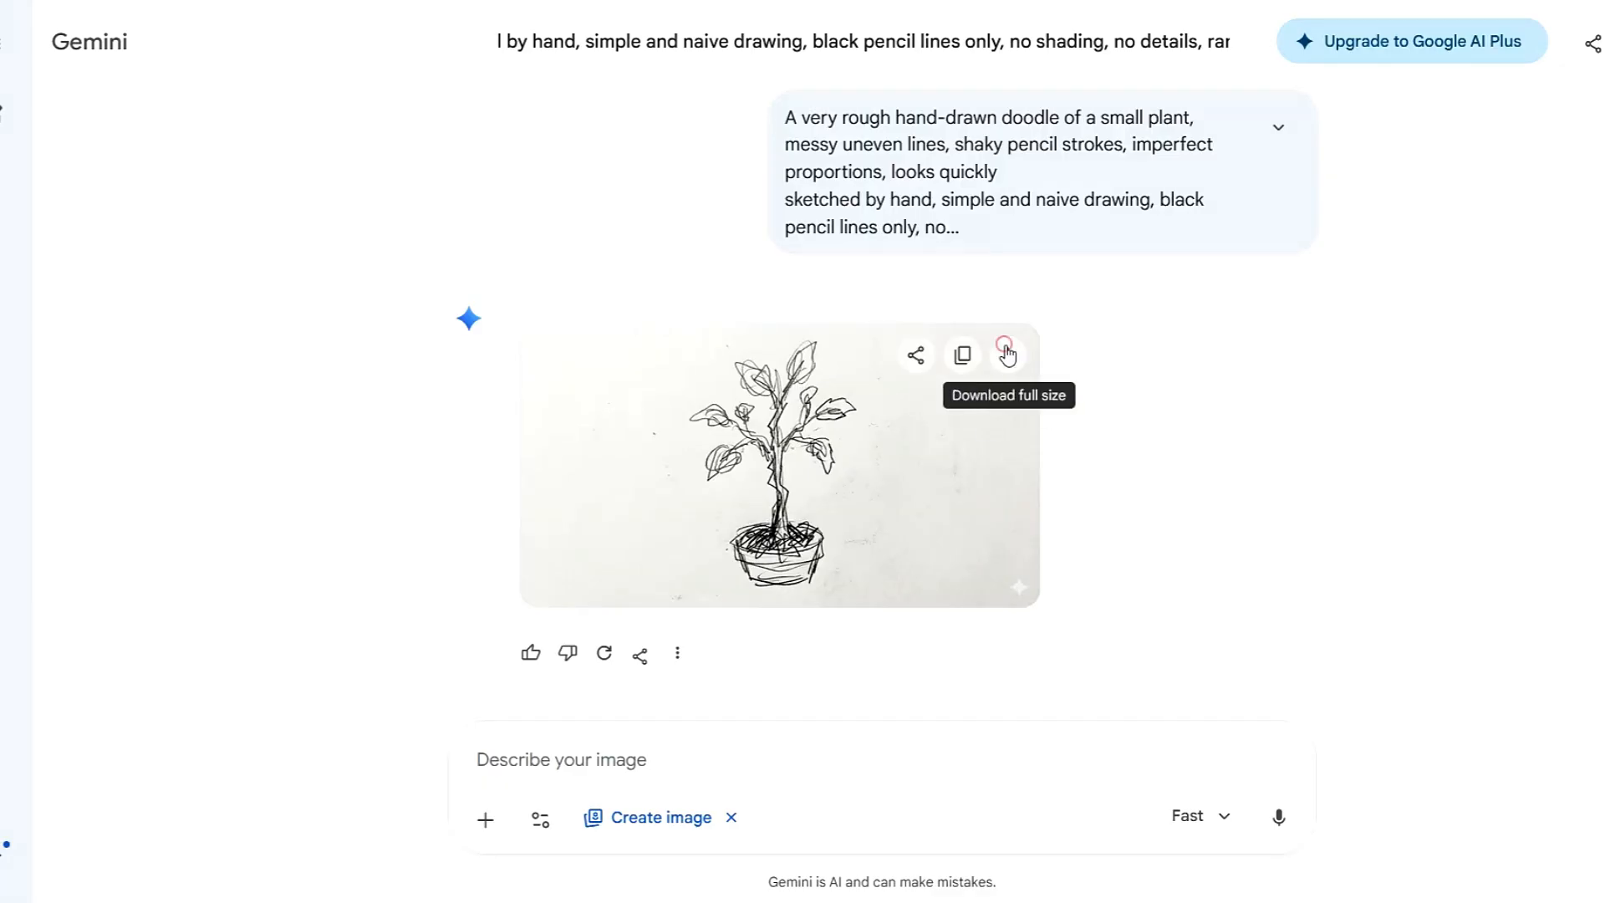
left_click(1007, 355)
left_click(755, 134)
left_click_drag(859, 136, 978, 136)
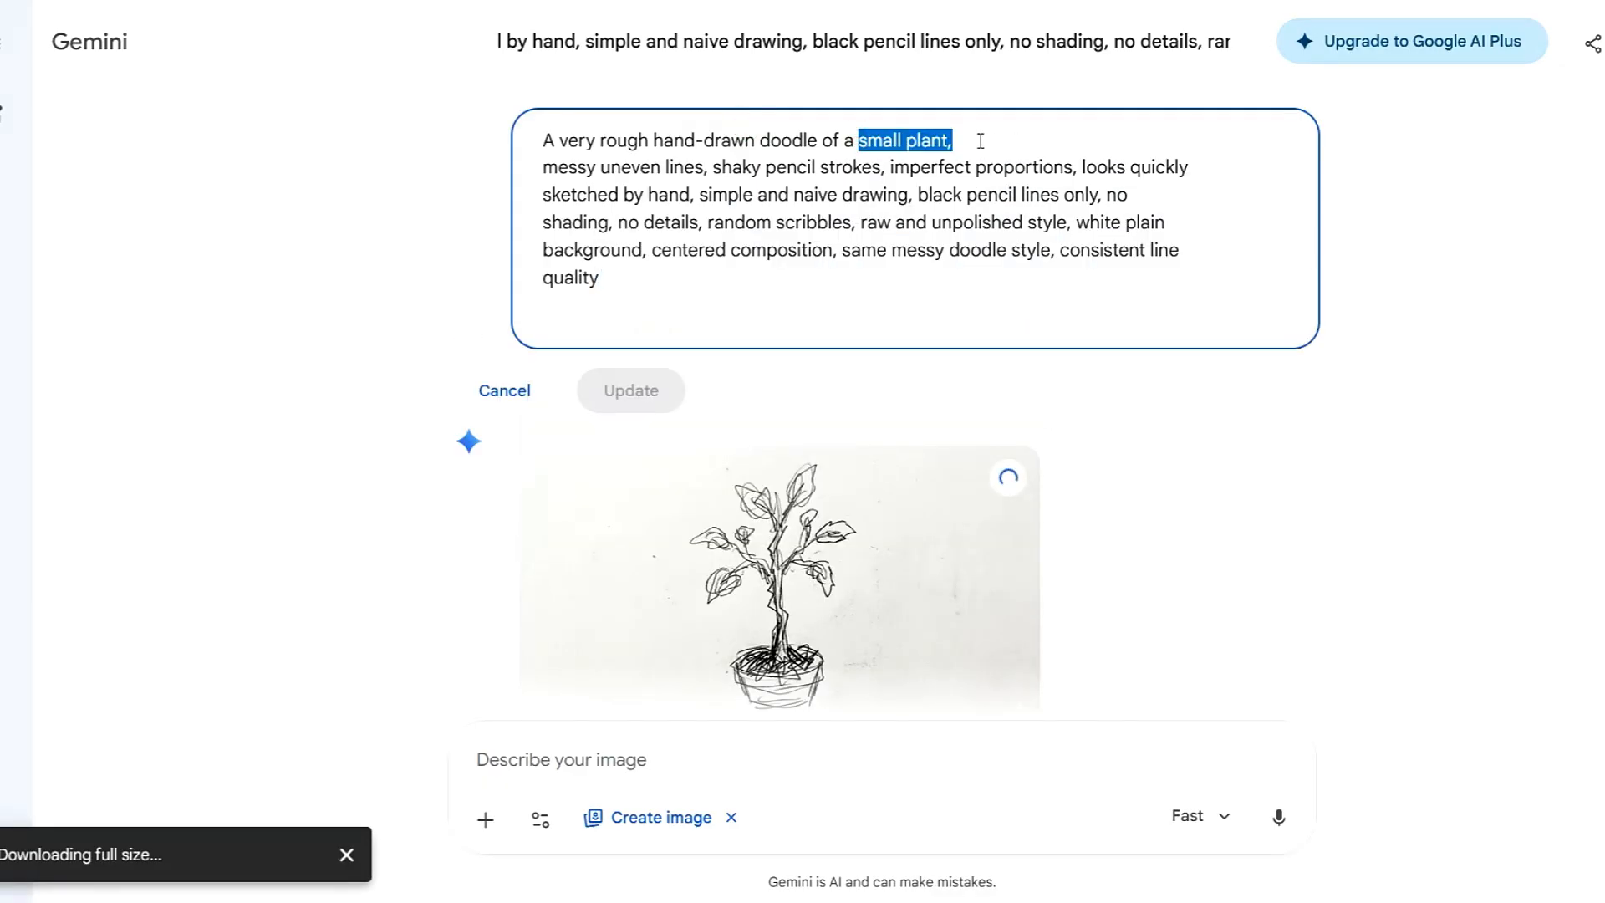
key("ctrl+v")
left_click(642, 348)
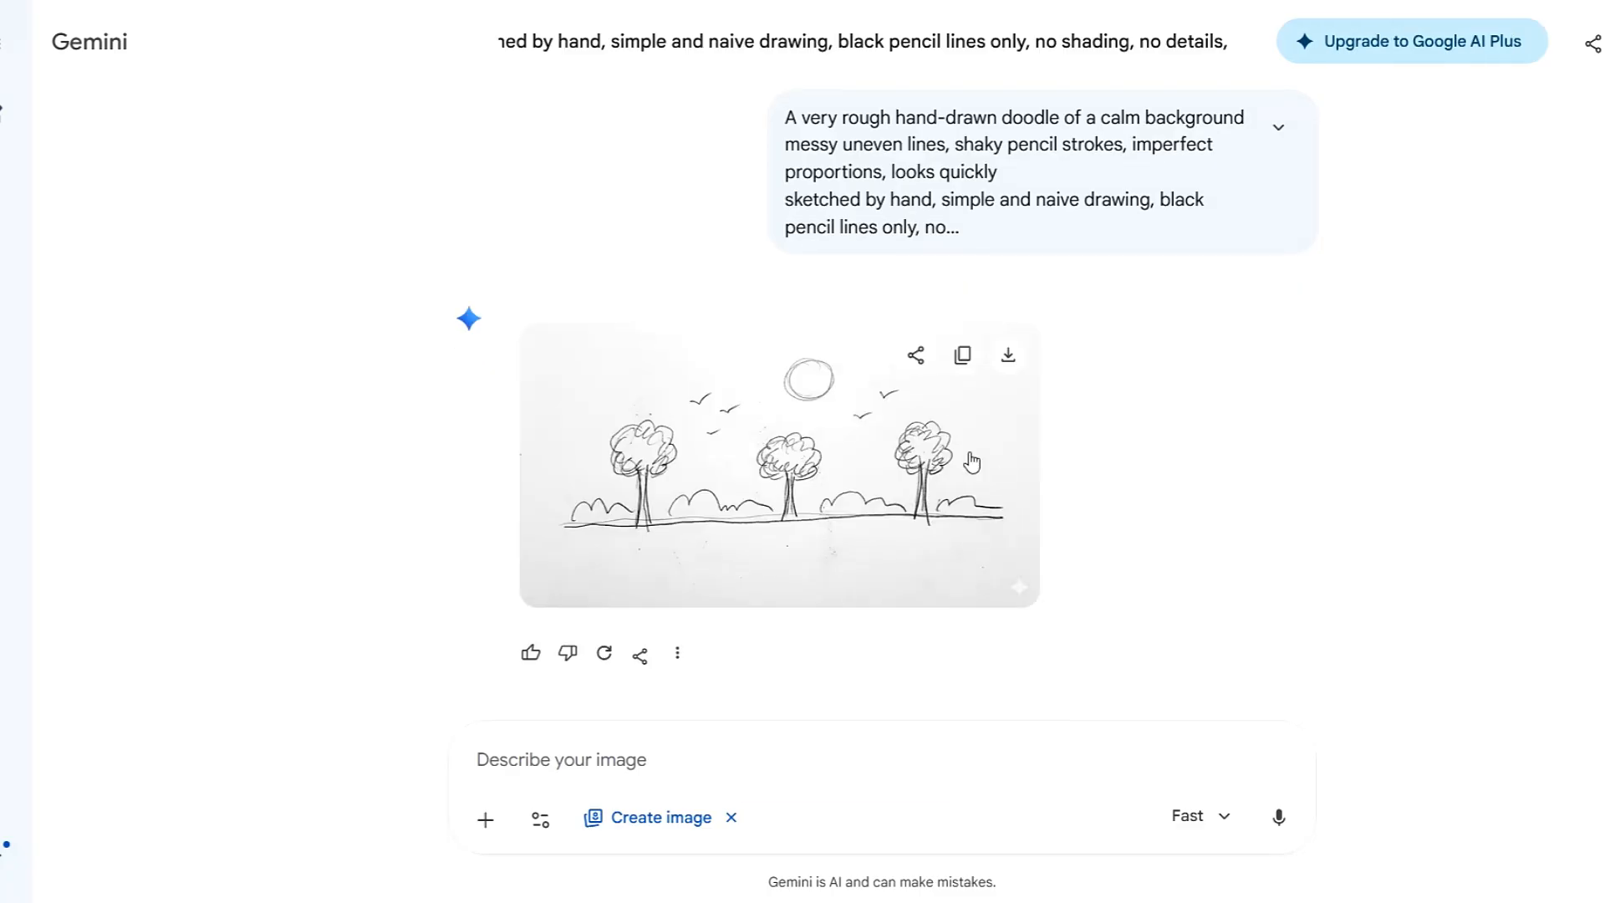
Download the calm background doodle, then change the prompt's object to "chair", generate the image and download it.
left_click(1008, 354)
left_click(723, 121)
left_click_drag(851, 123, 1004, 123)
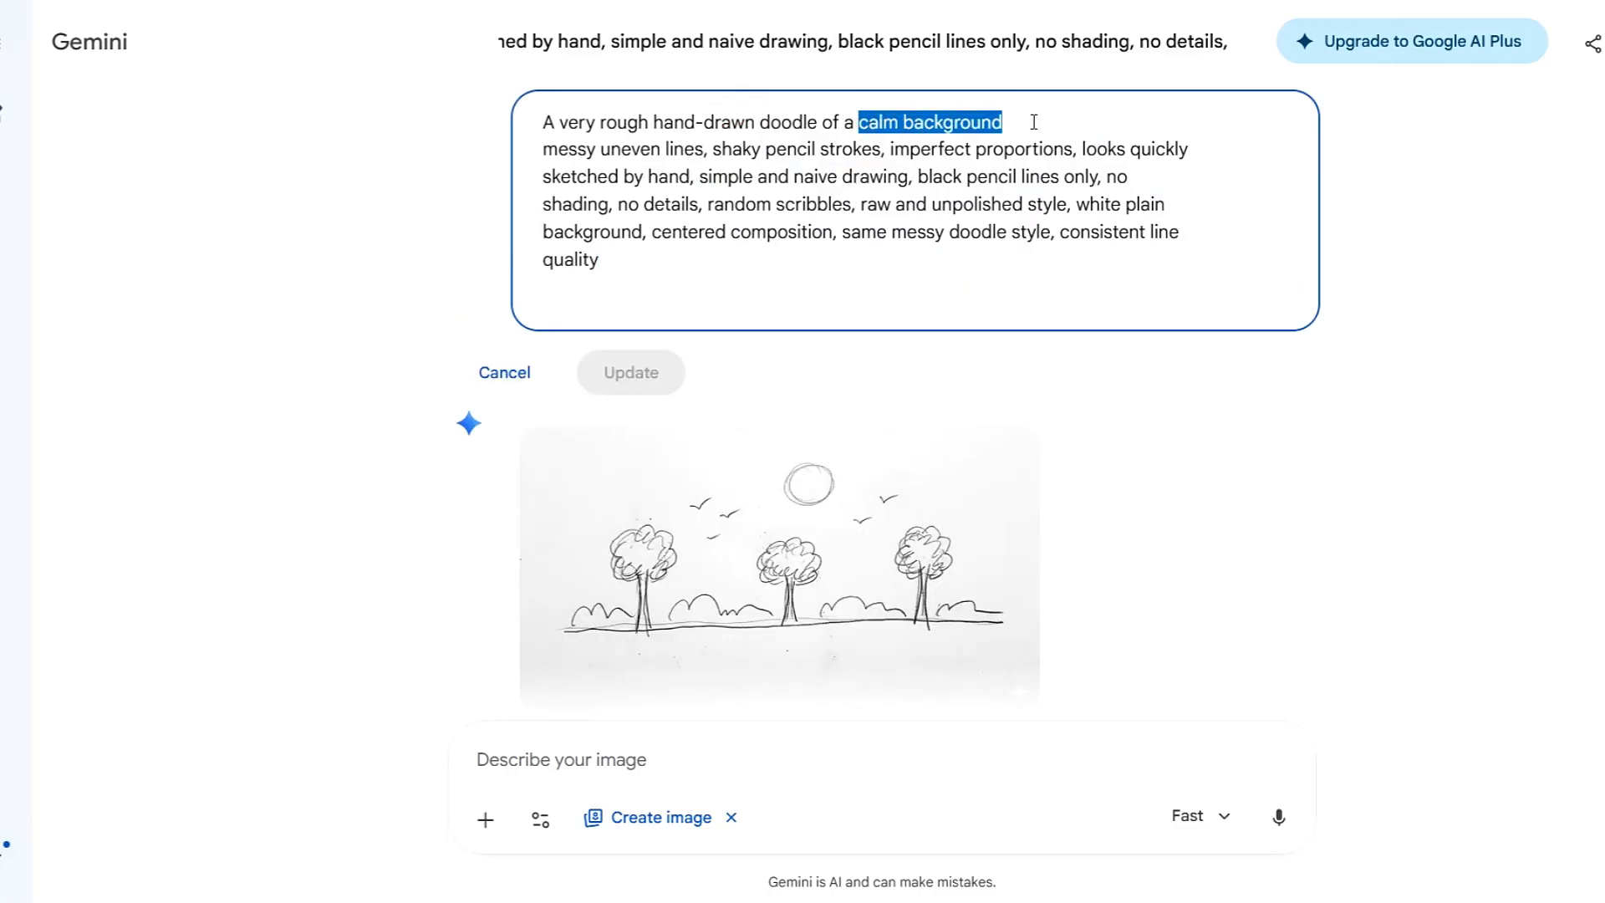
type("chair")
left_click(627, 369)
left_click(1004, 371)
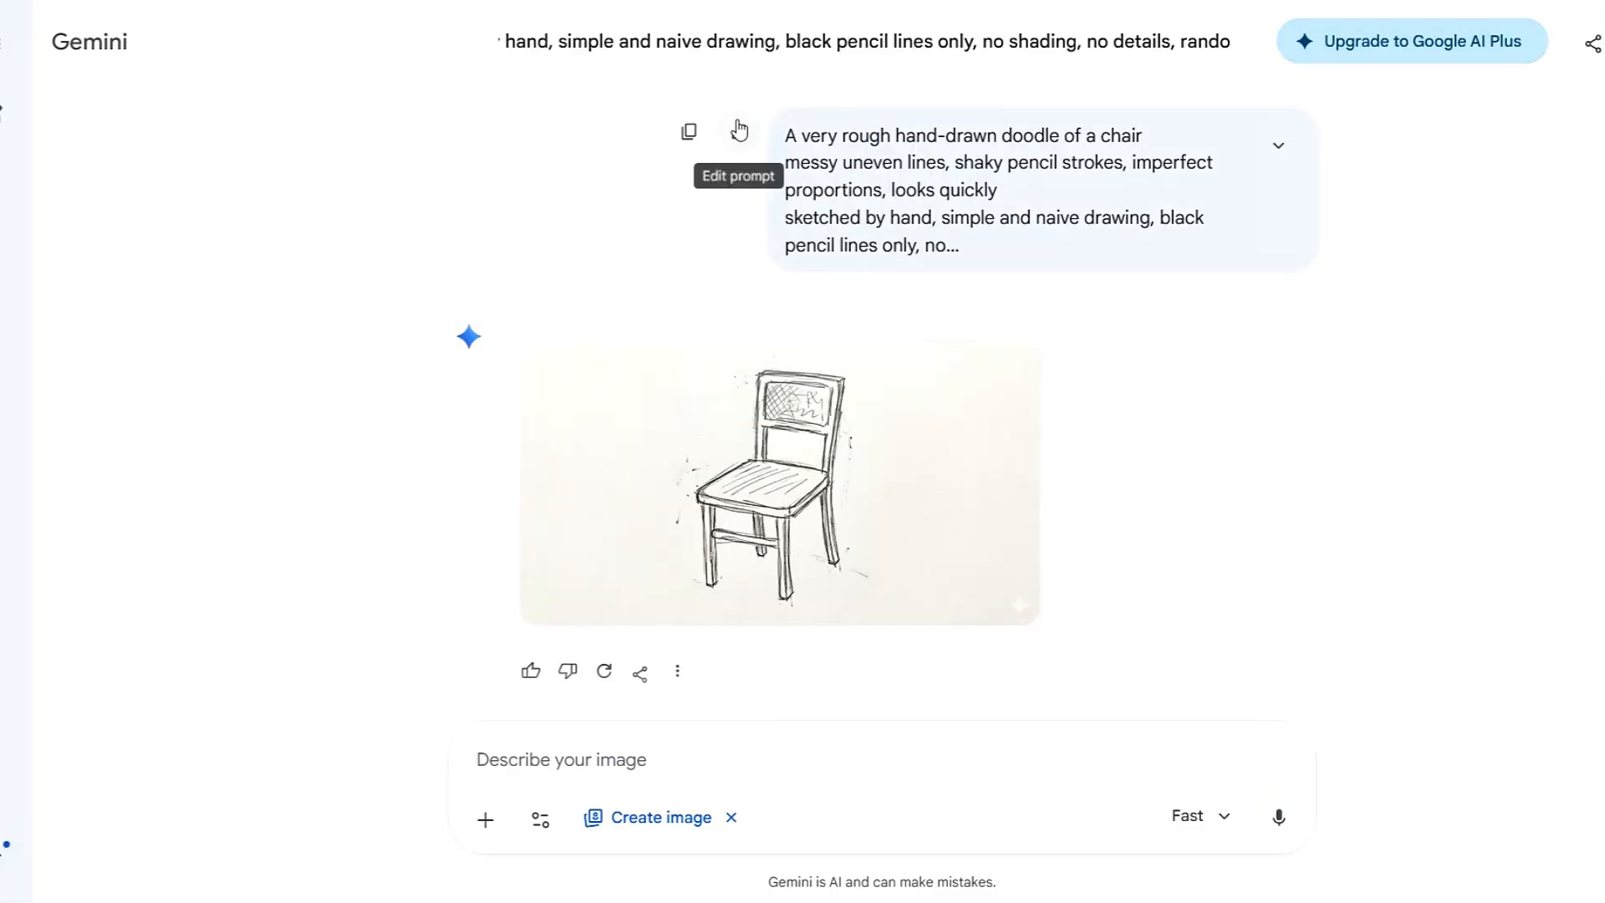
Change the object in the doodle prompt from "chair" to "desk" and generate the image.
left_click(739, 132)
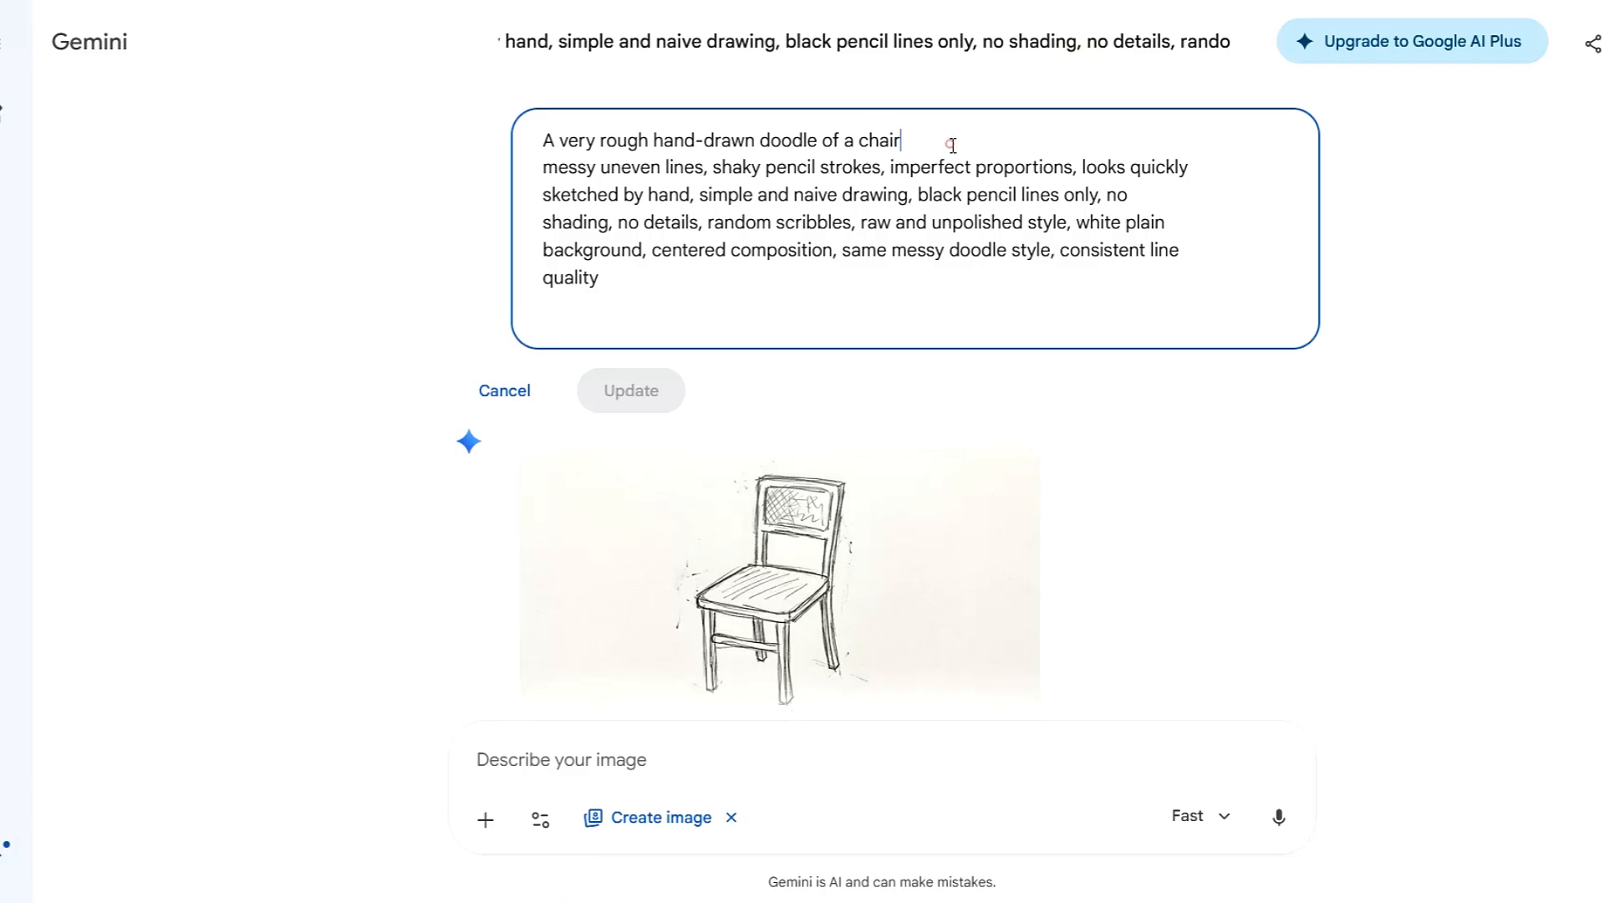
key("BackSpace")
key("BackSpace")
type("desk")
key("Return")
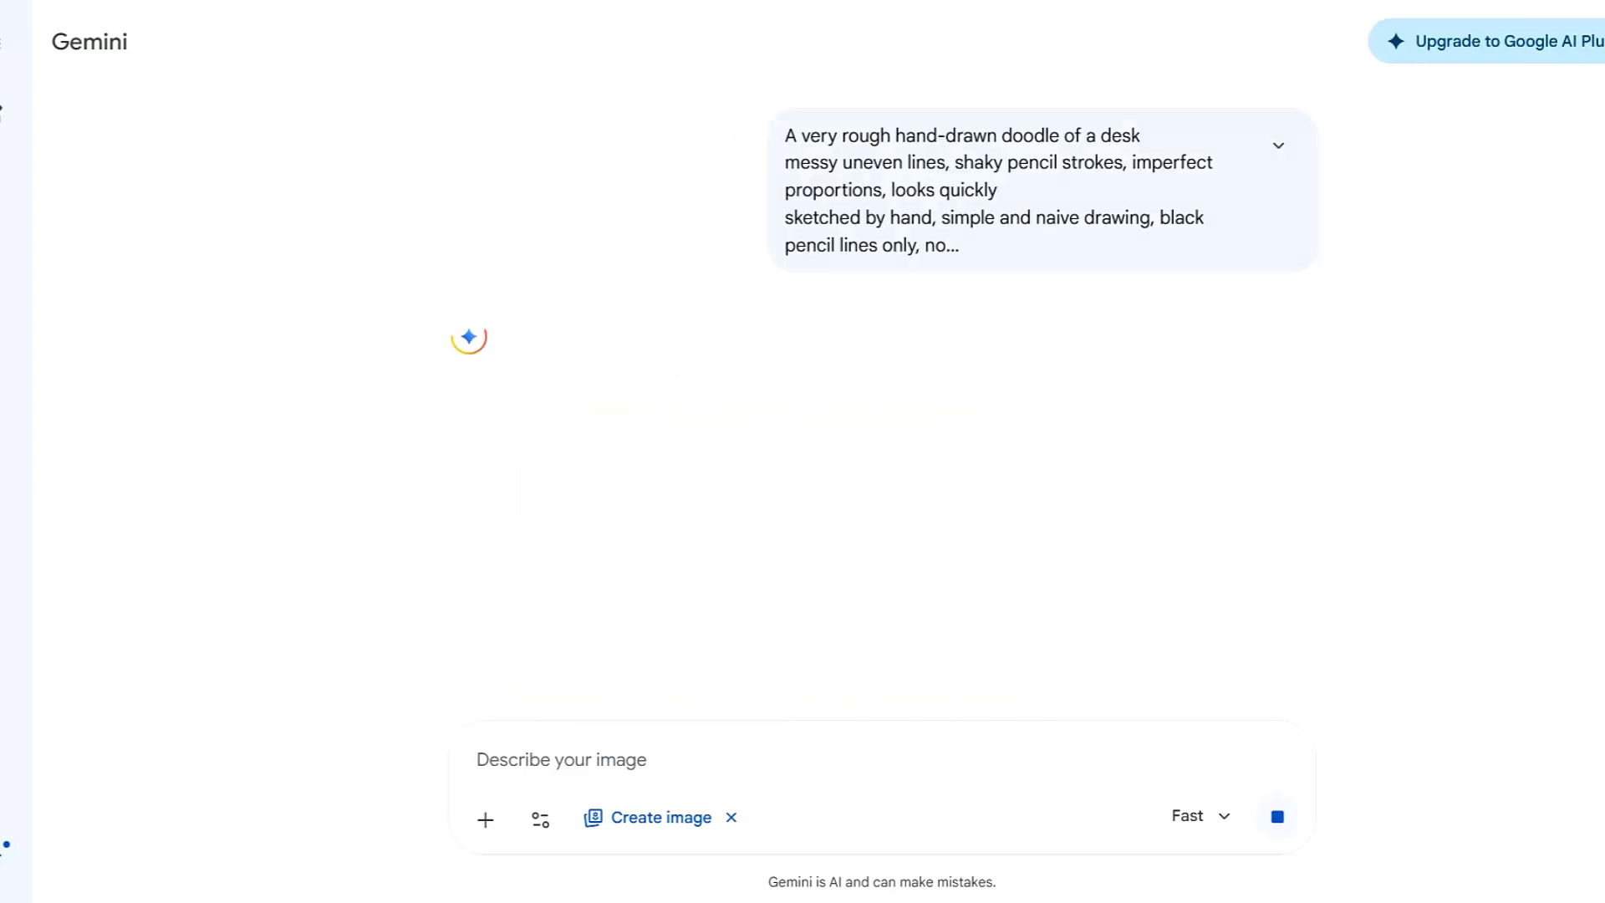
Replace "desk" with "completed notebook" in the doodle prompt and generate the image.
left_click(691, 115)
left_click(921, 117)
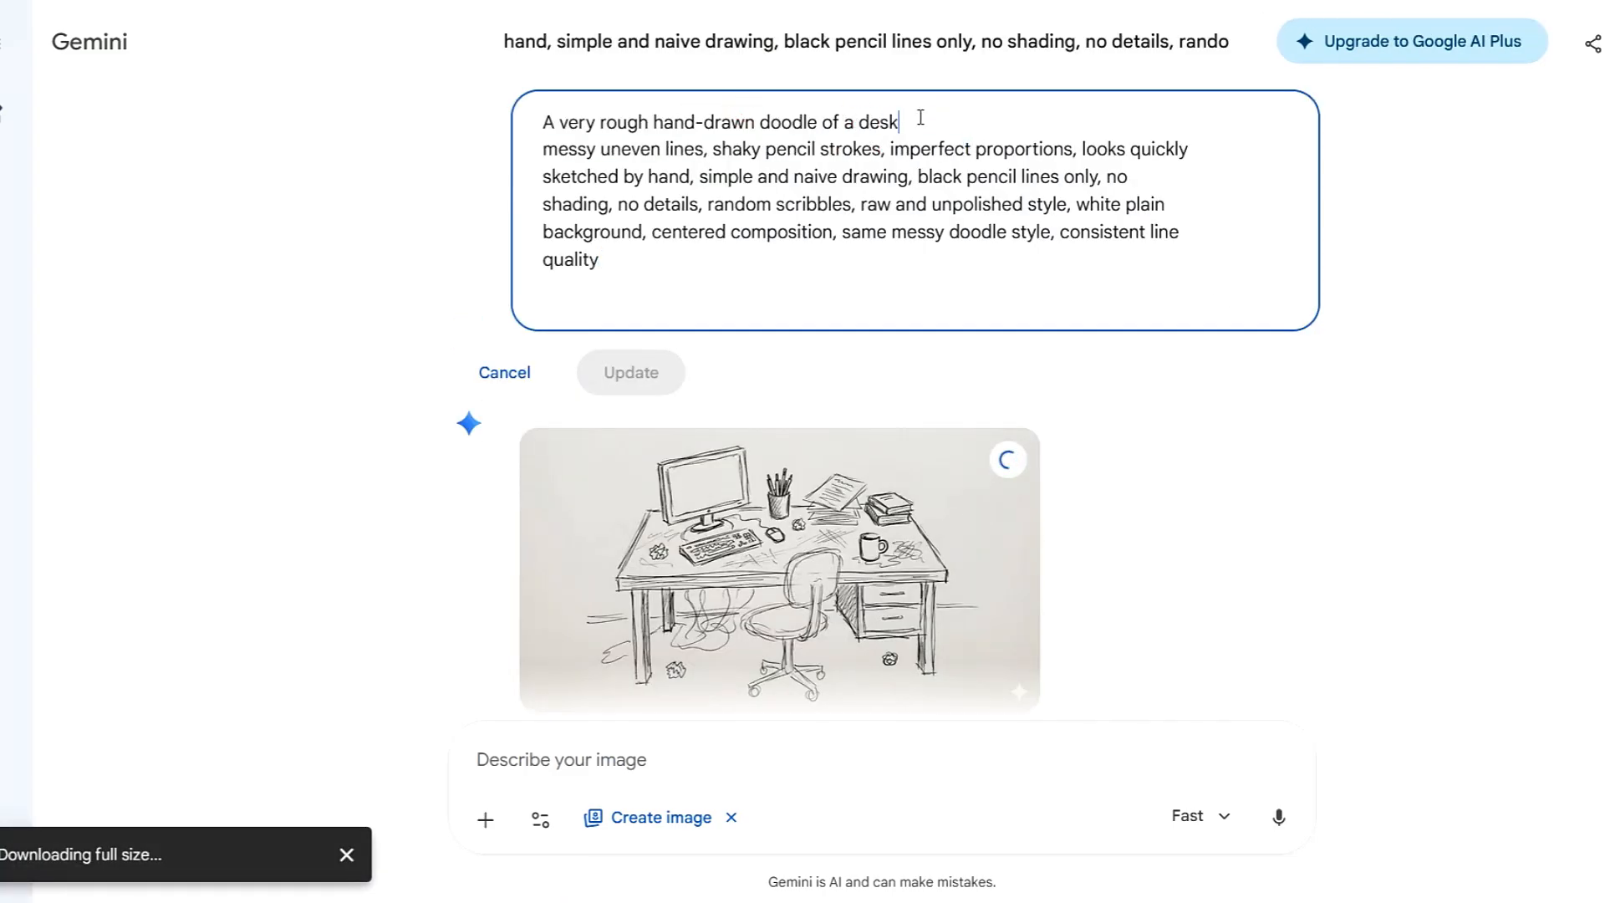
key("BackSpace")
key("BackSpace")
key("BackSpace")
key("BackSpace")
type("completed notebook")
key("Return")
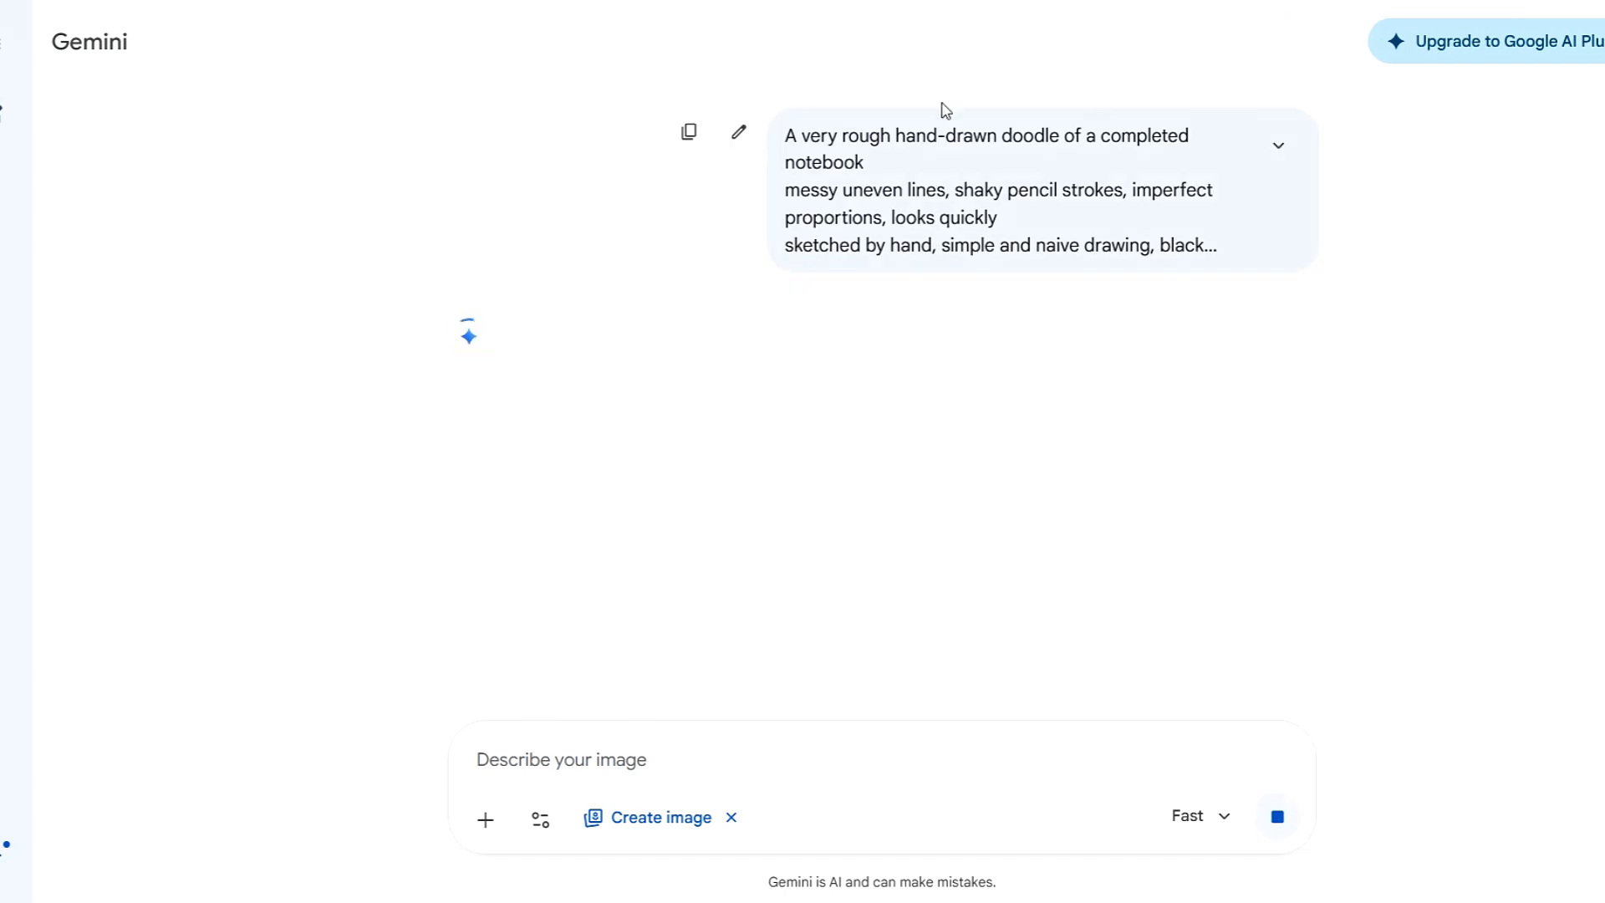
Download the completed notebook and sun shining doodles at full size.
left_click(1008, 406)
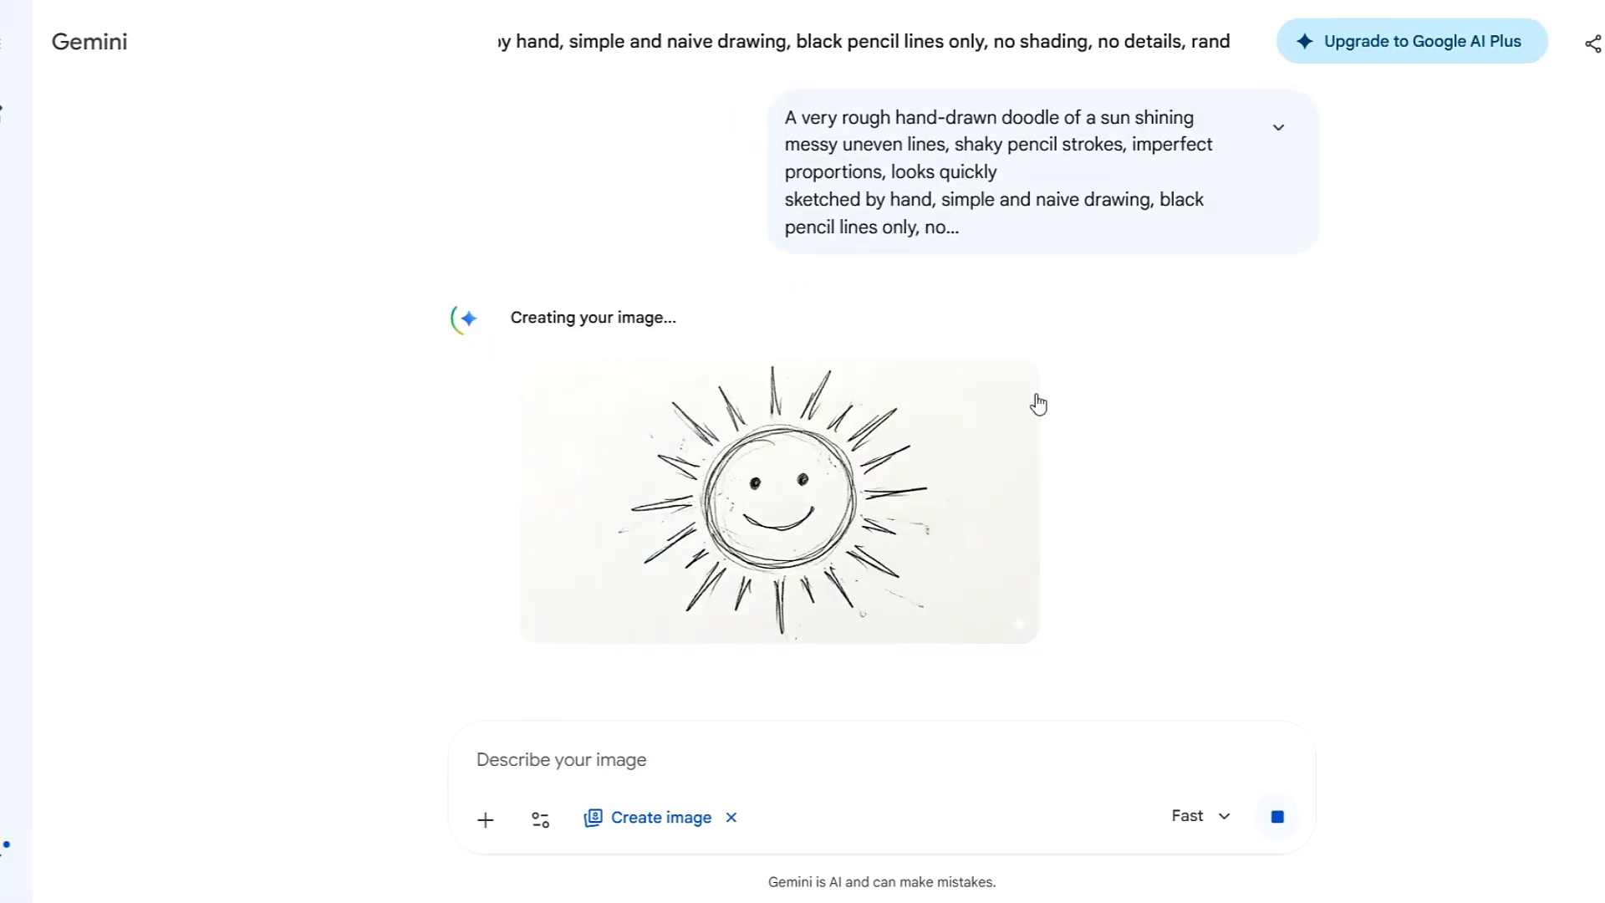
left_click(1008, 389)
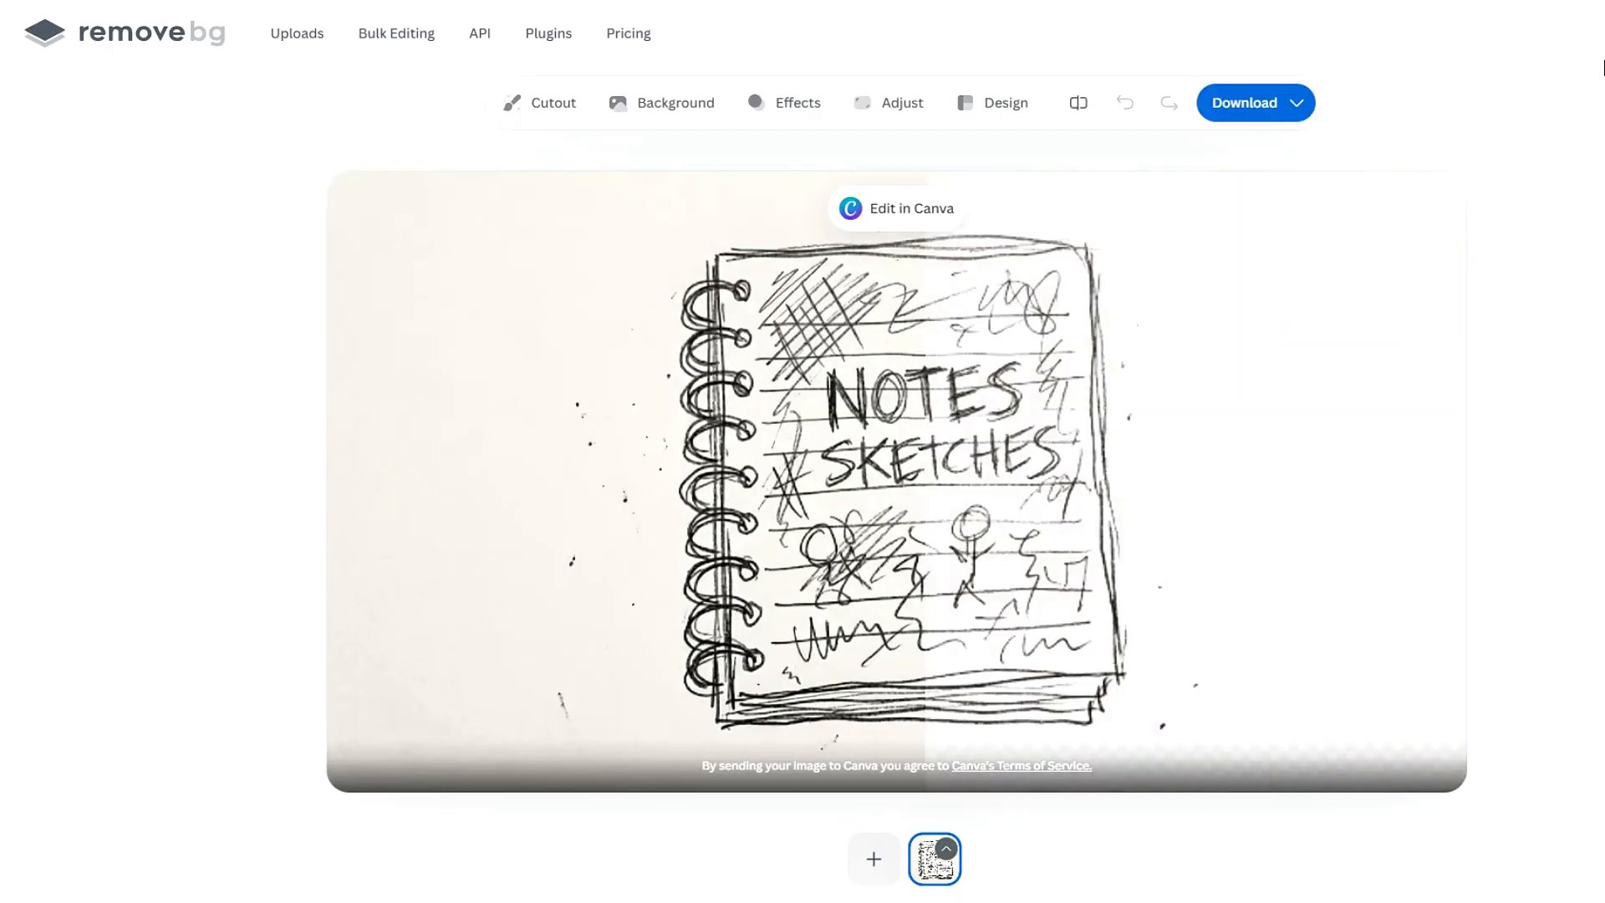
In remove.bg, download the background-free notebook, desk and small plant doodles, using the free preview size for the desk.
left_click(1250, 112)
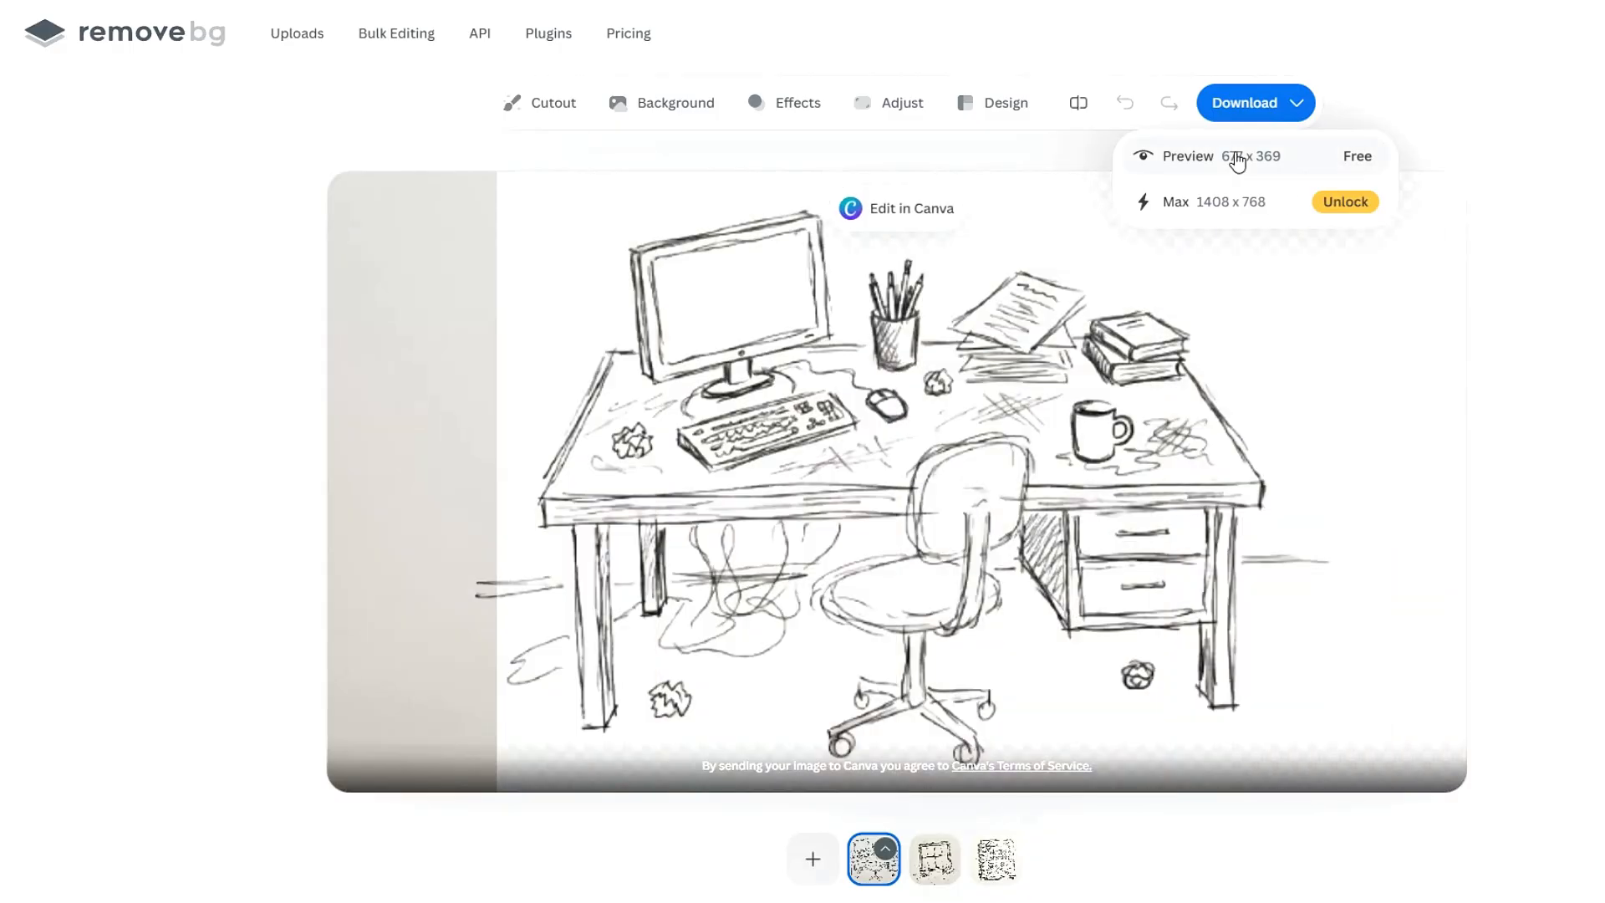
left_click(1238, 159)
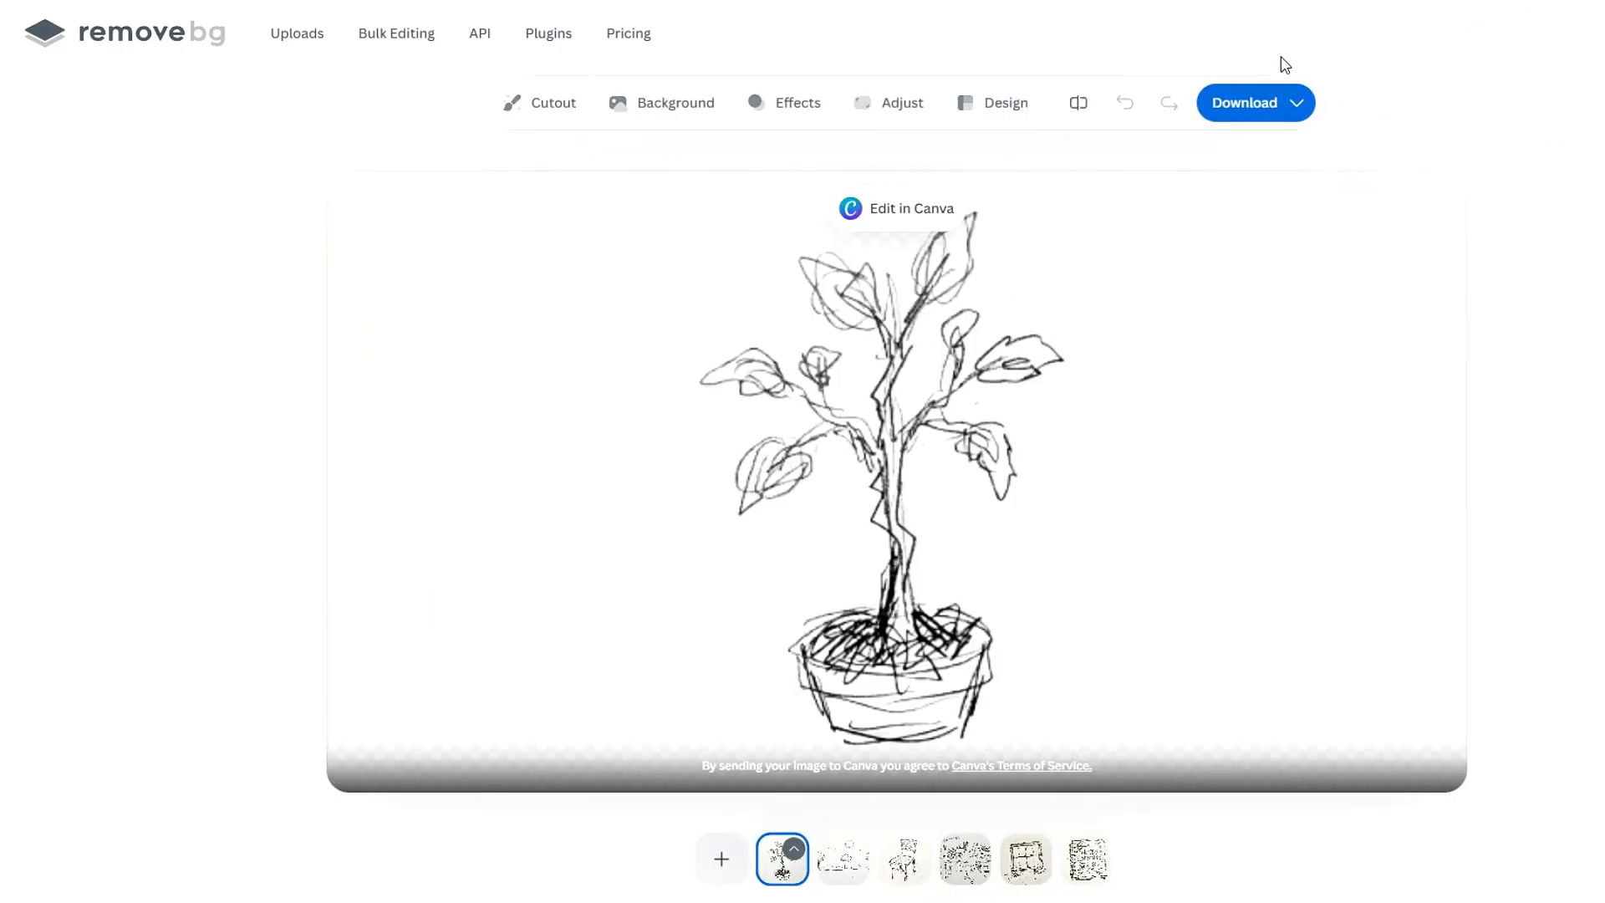
left_click(1254, 102)
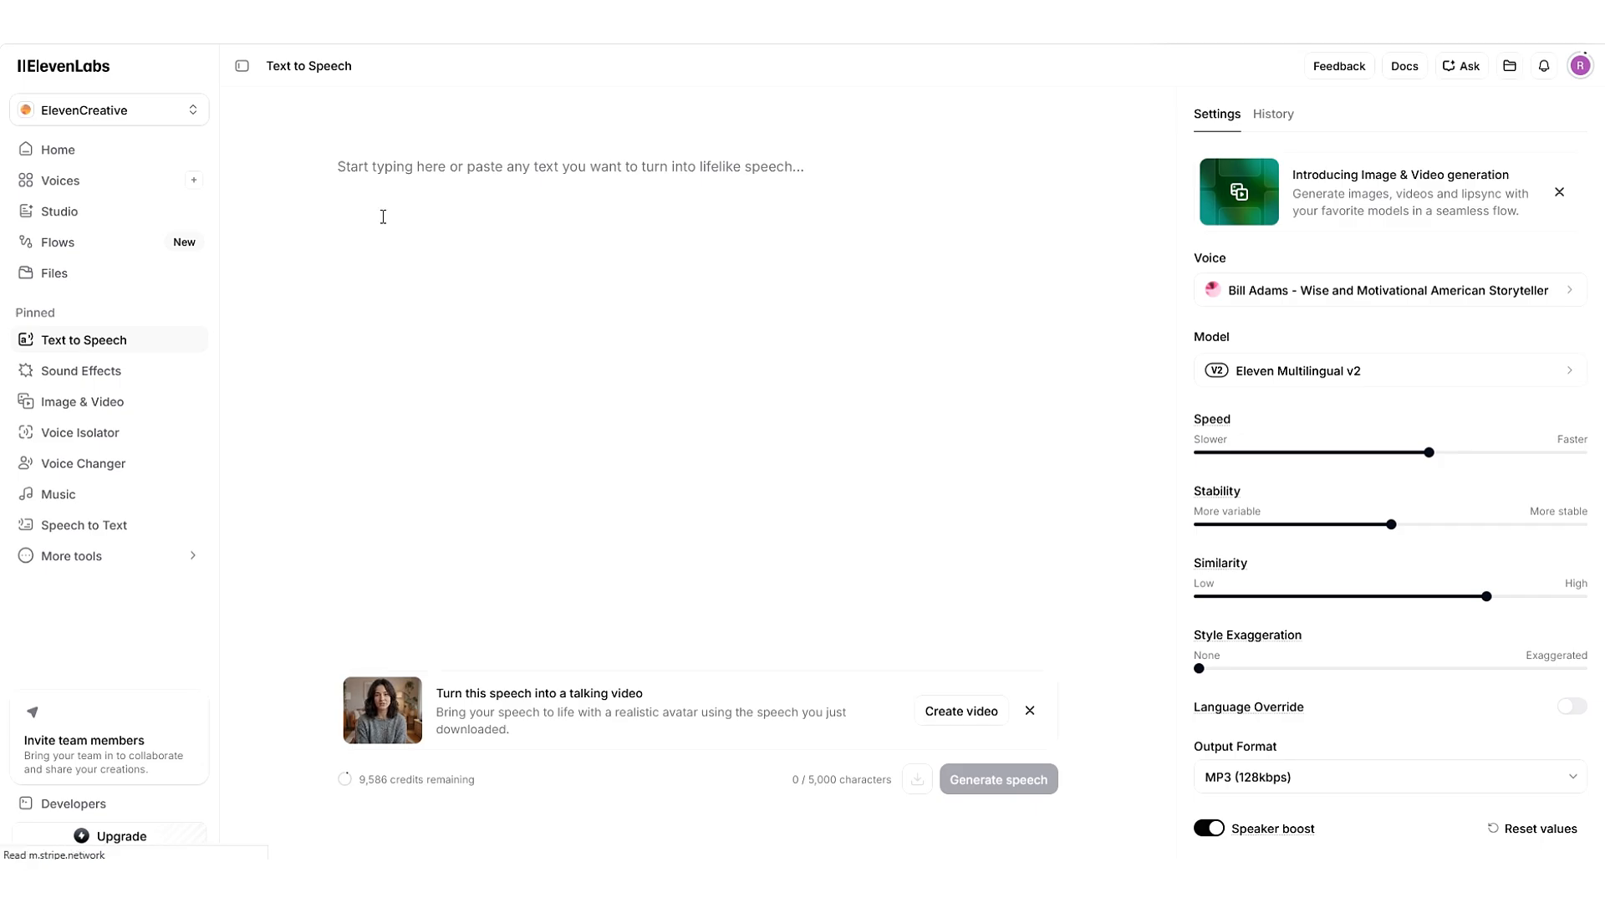
In ElevenLabs Text to Speech, enter the narration script beginning "Feeling distracted? Let's fix that with 3 simple psychology tricks!" and open the voice selection.
type("\"Feeling distracted? Let’s fix that with 3 simple psychology tricks! First, use the Pomodoro method: work for 25 minutes, then take a 5-minute break. Second, remove distractions by putting your phone away and clearing your workspace. Third, take 3 deep breaths—it calms your mind and sharpens focus instantly. Try these today and watch your focus skyrocket! Don’t forget to like and subscribe for more brain hacks!")
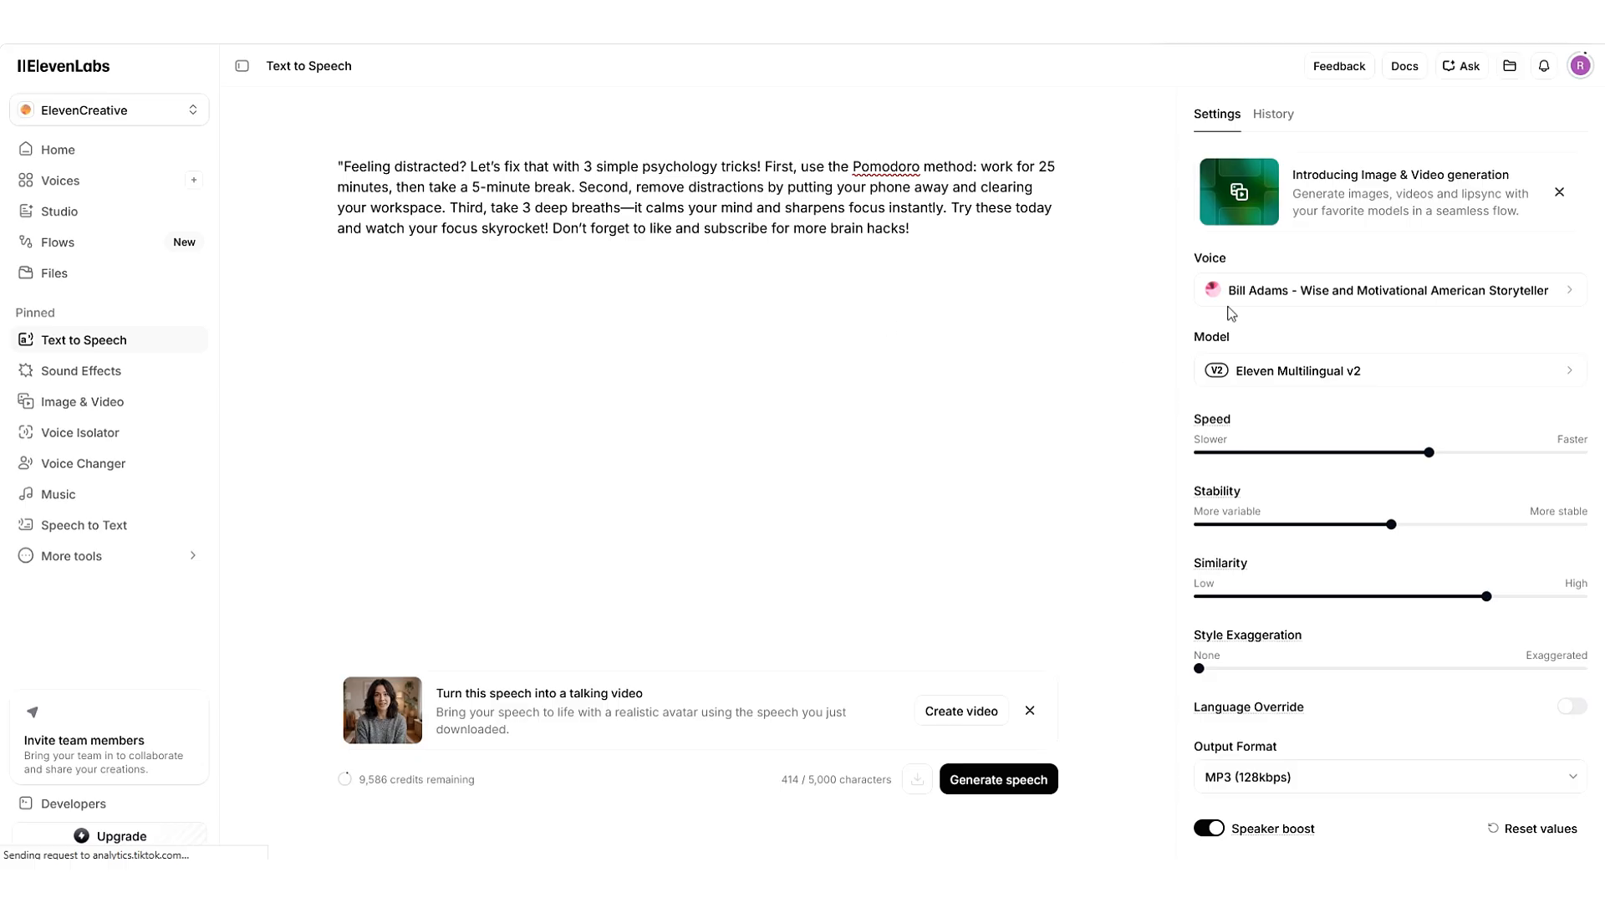
left_click(1328, 295)
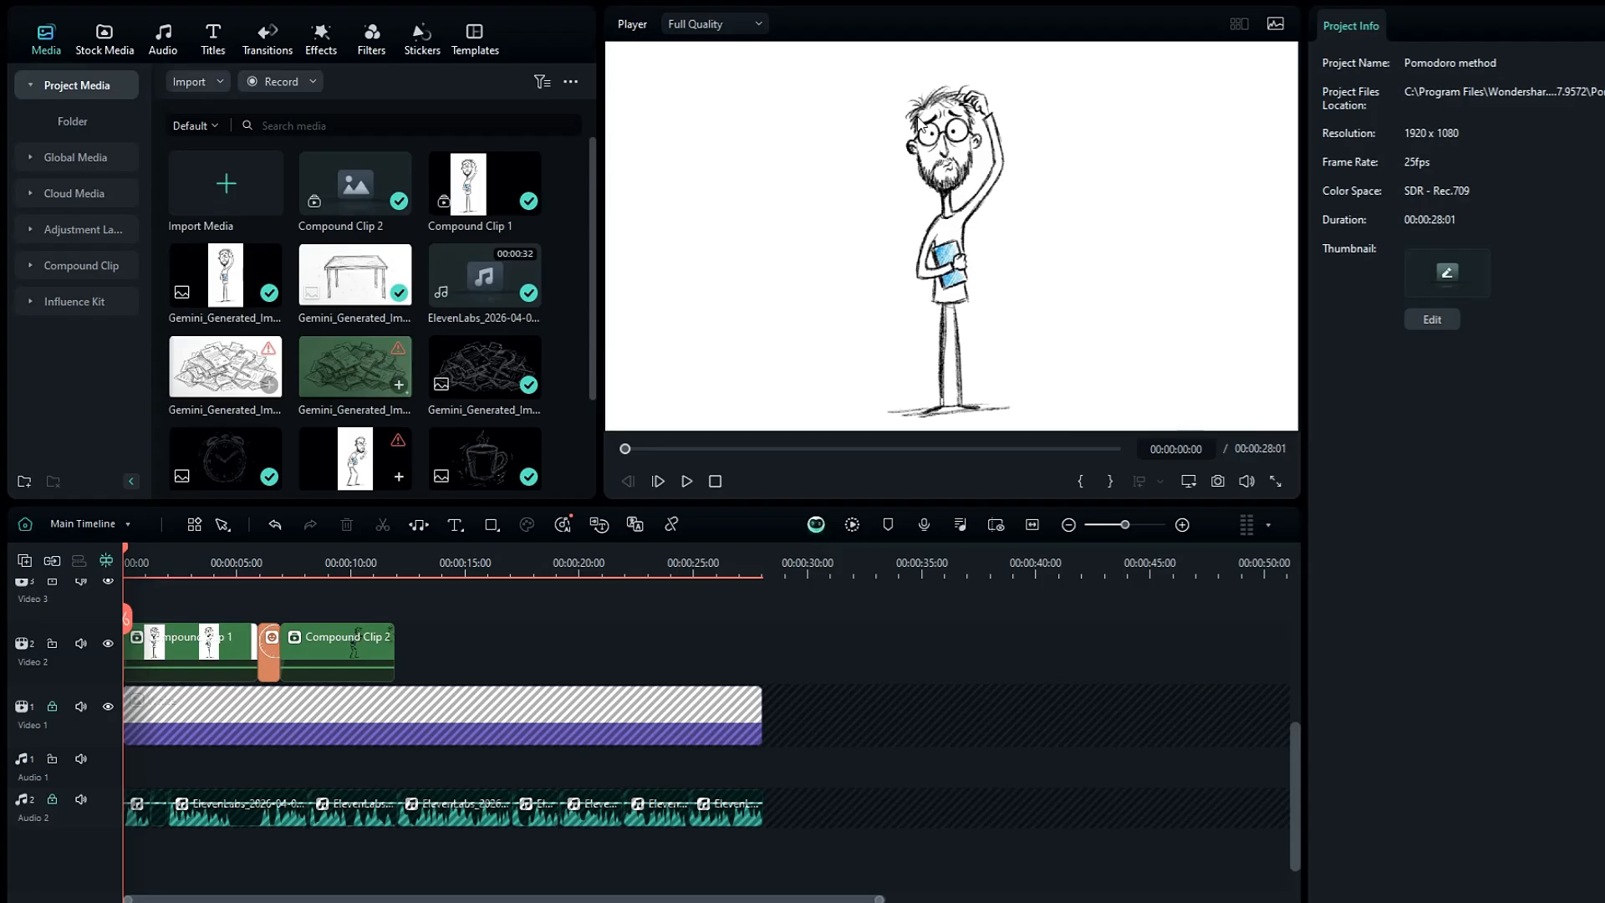
In Filmora, look through the imported project media and confirm the project settings at 16:9, 1920x1080 and 25 fps.
scroll(292, 326, "down", 2)
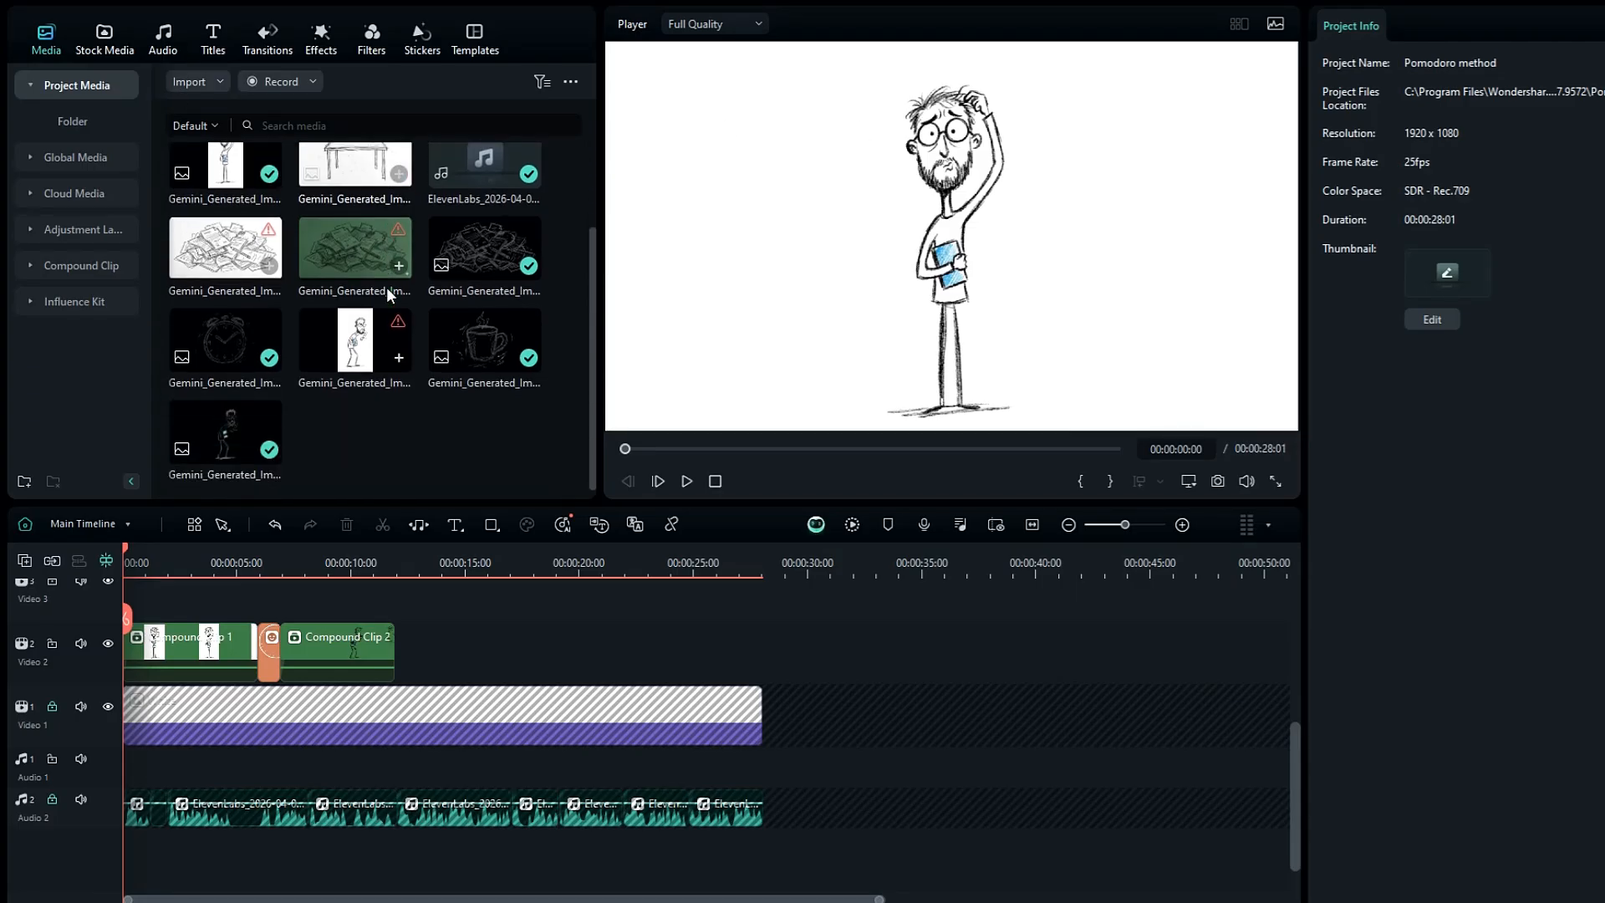
scroll(389, 294, "up", 2)
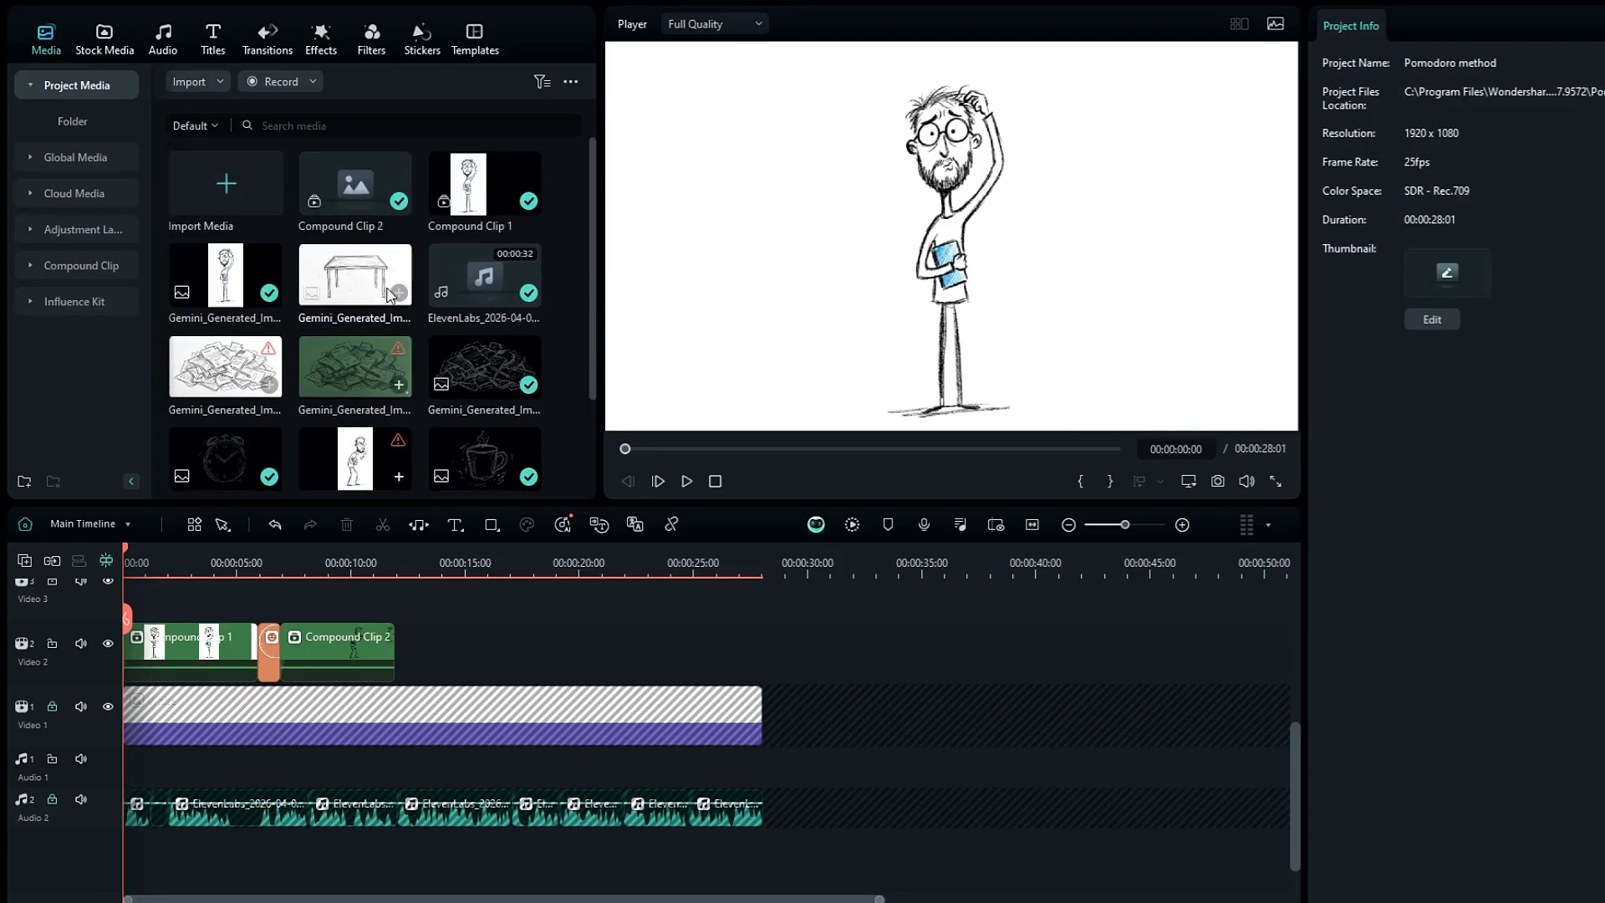
left_click(1191, 483)
left_click(1210, 508)
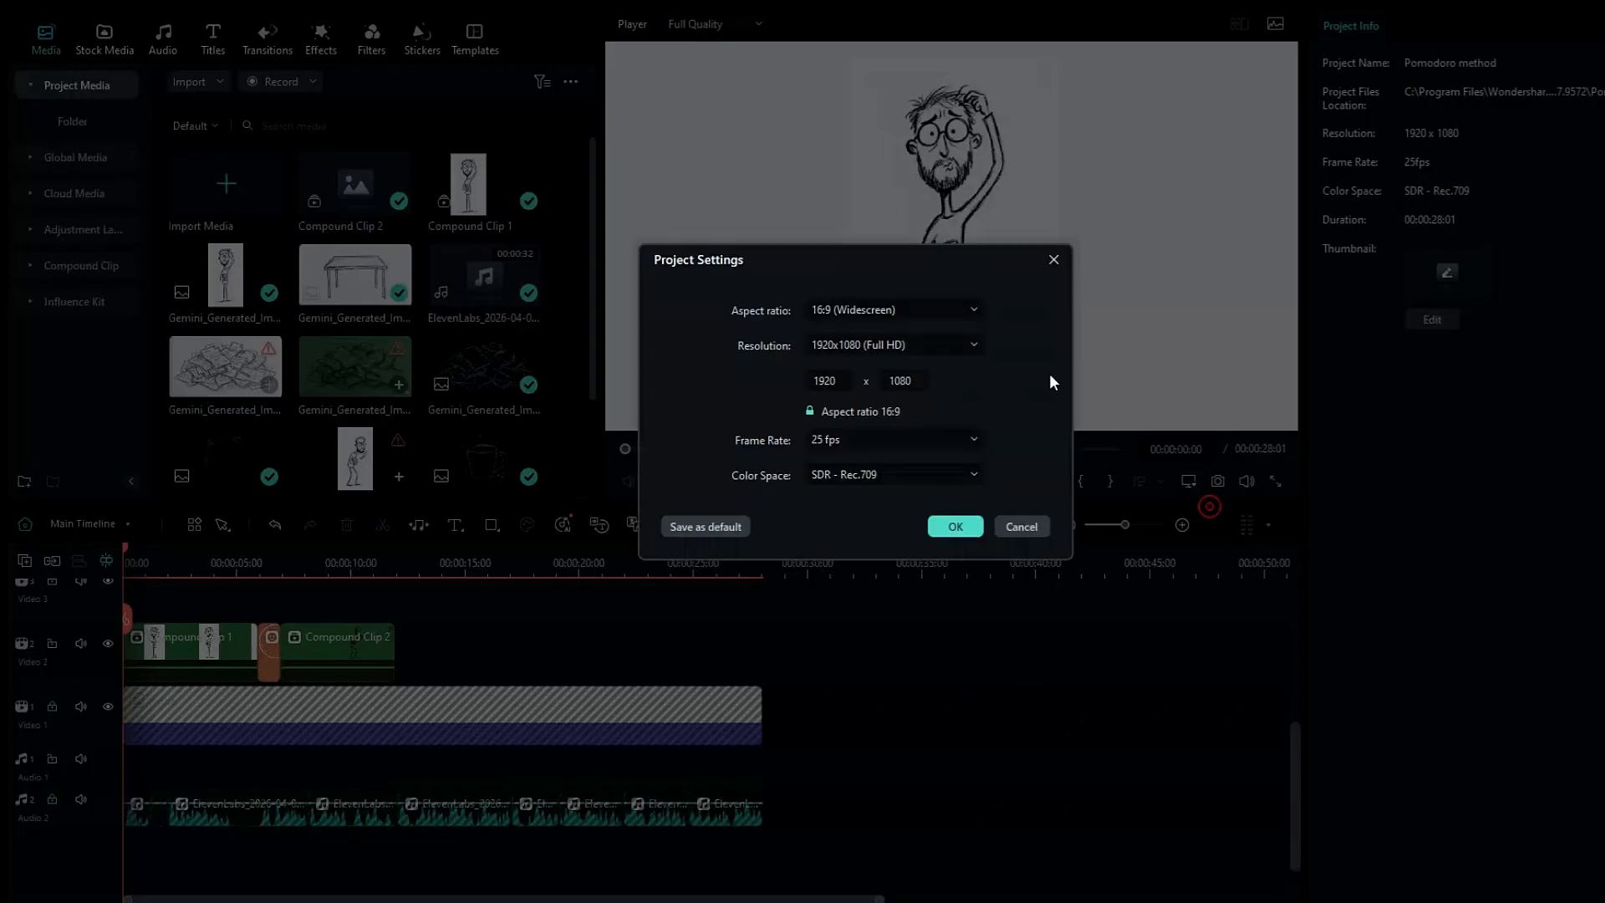
left_click(944, 525)
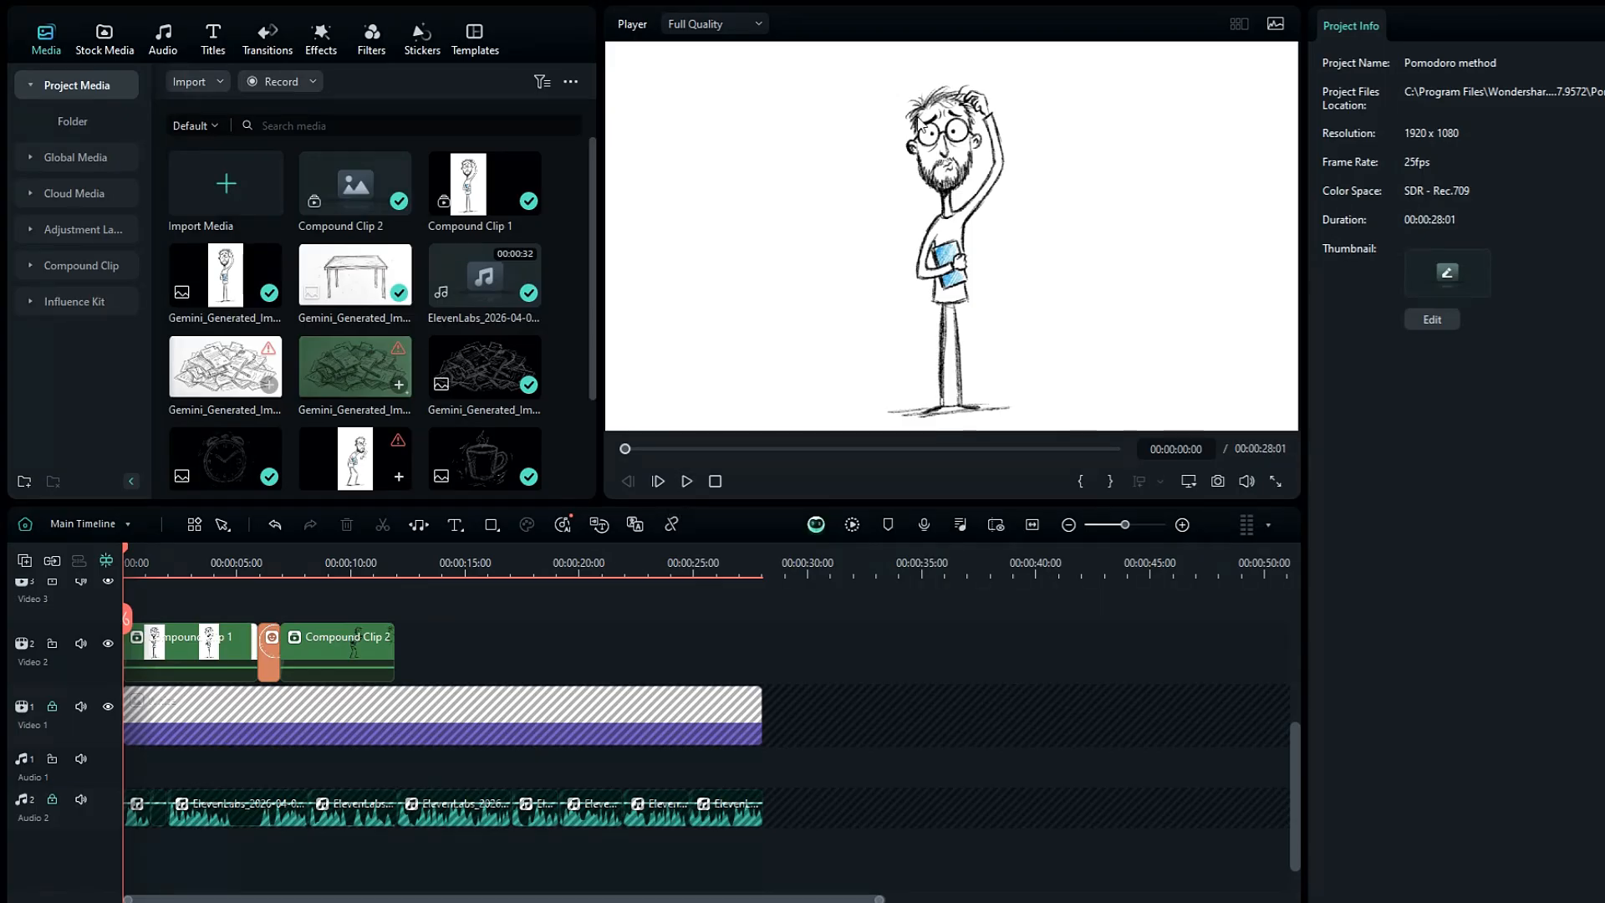
Check the imported media and play back the finished opening scenes on the timeline.
scroll(386, 289, "down", 2)
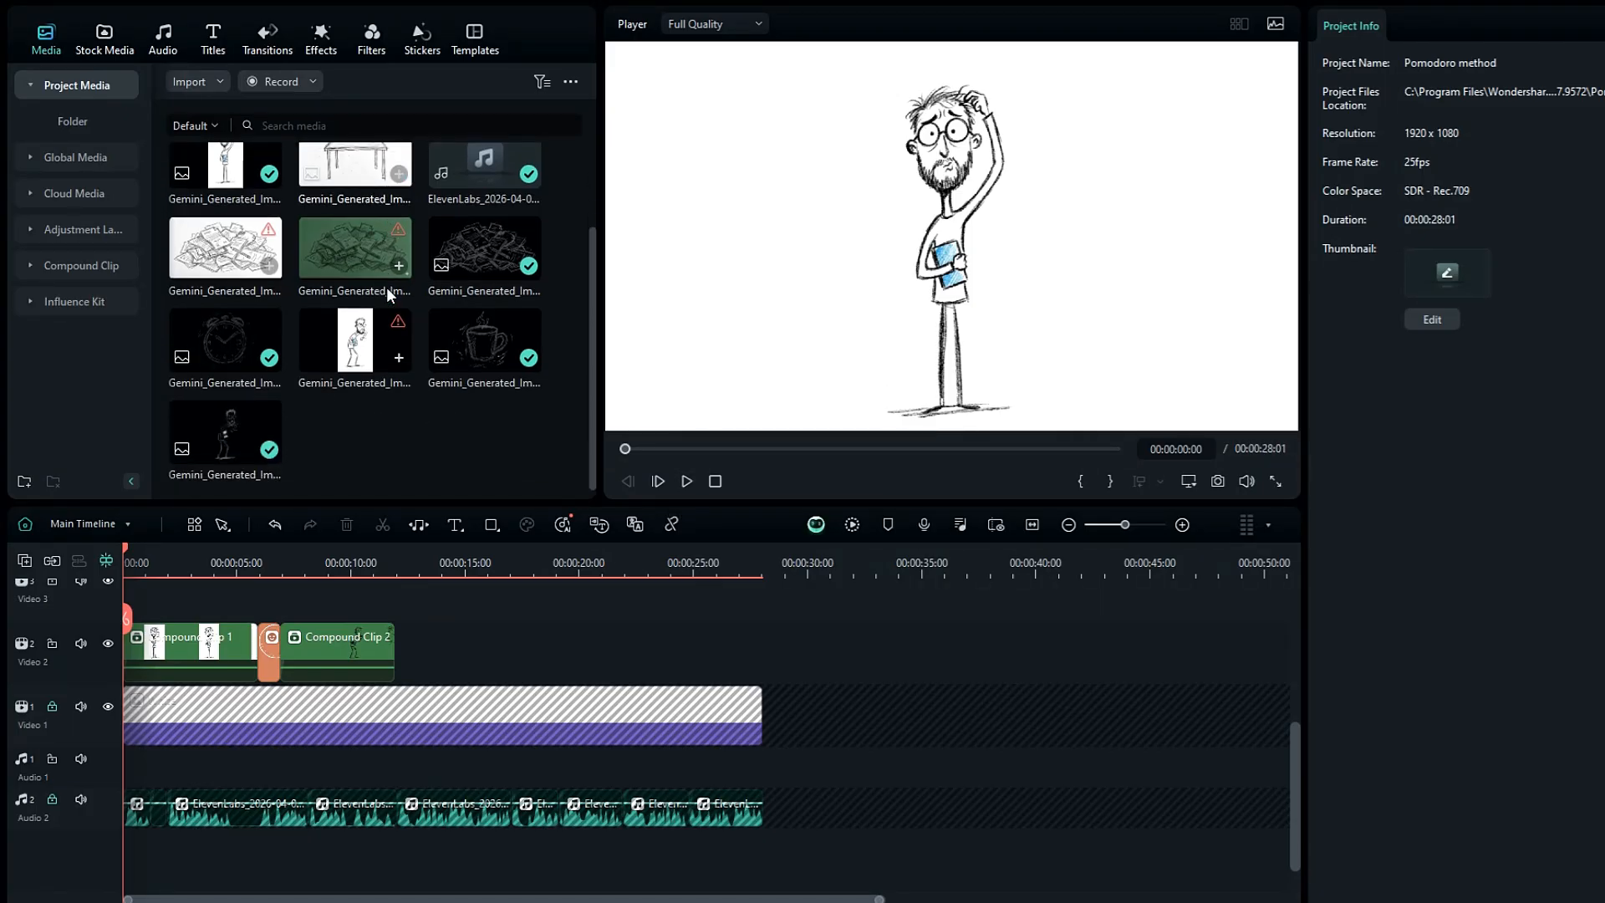
scroll(386, 290, "up", 2)
key("space")
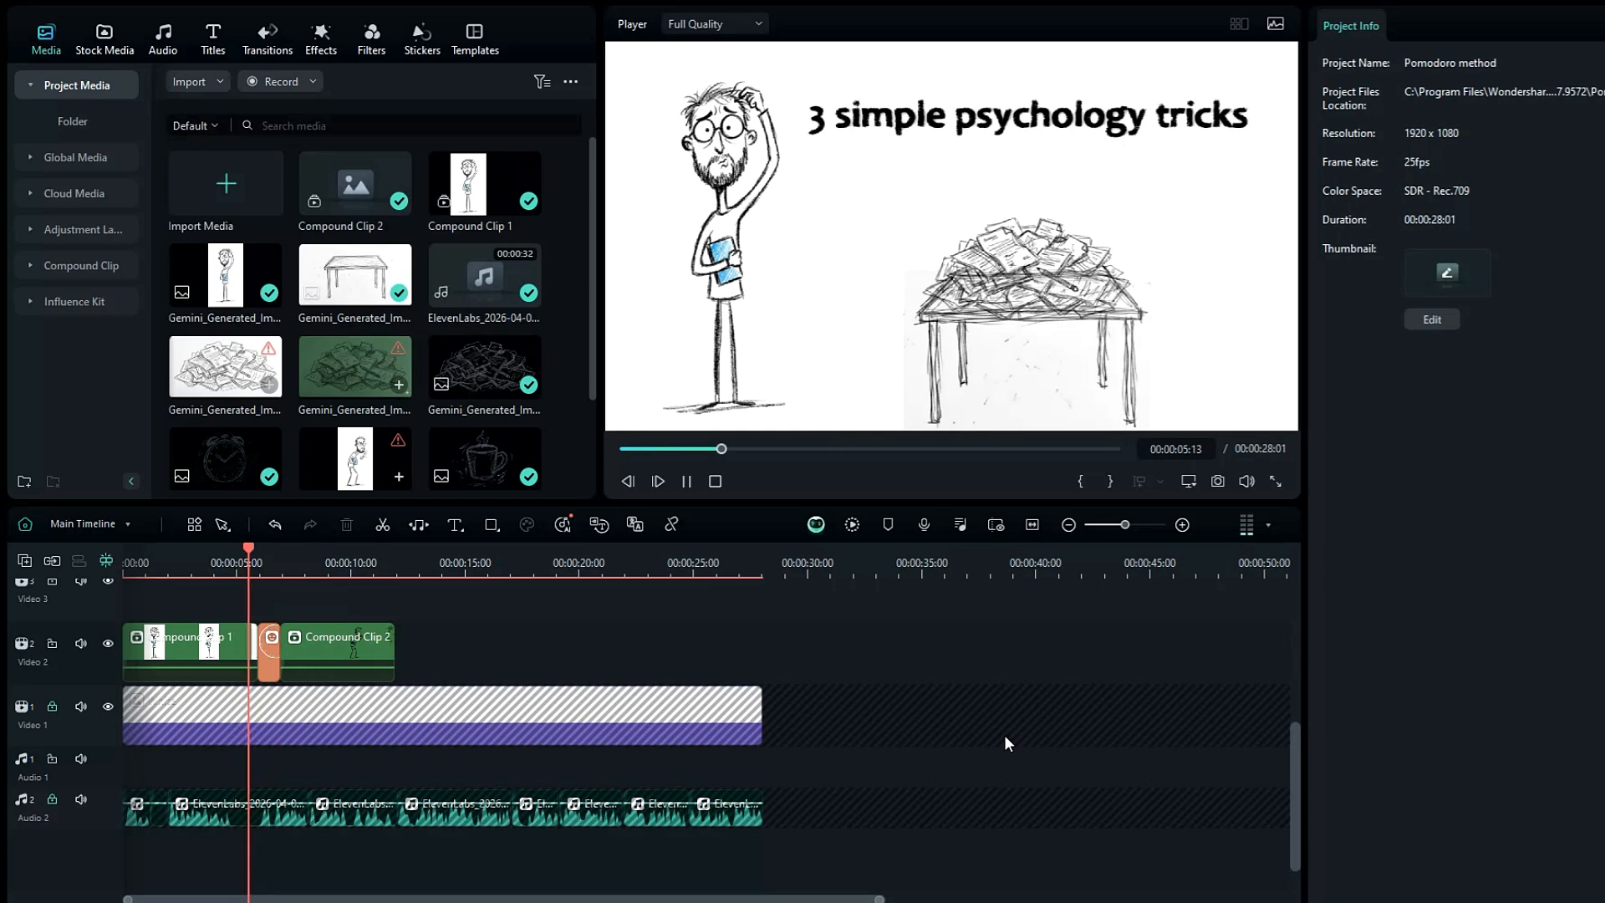
left_click(690, 485)
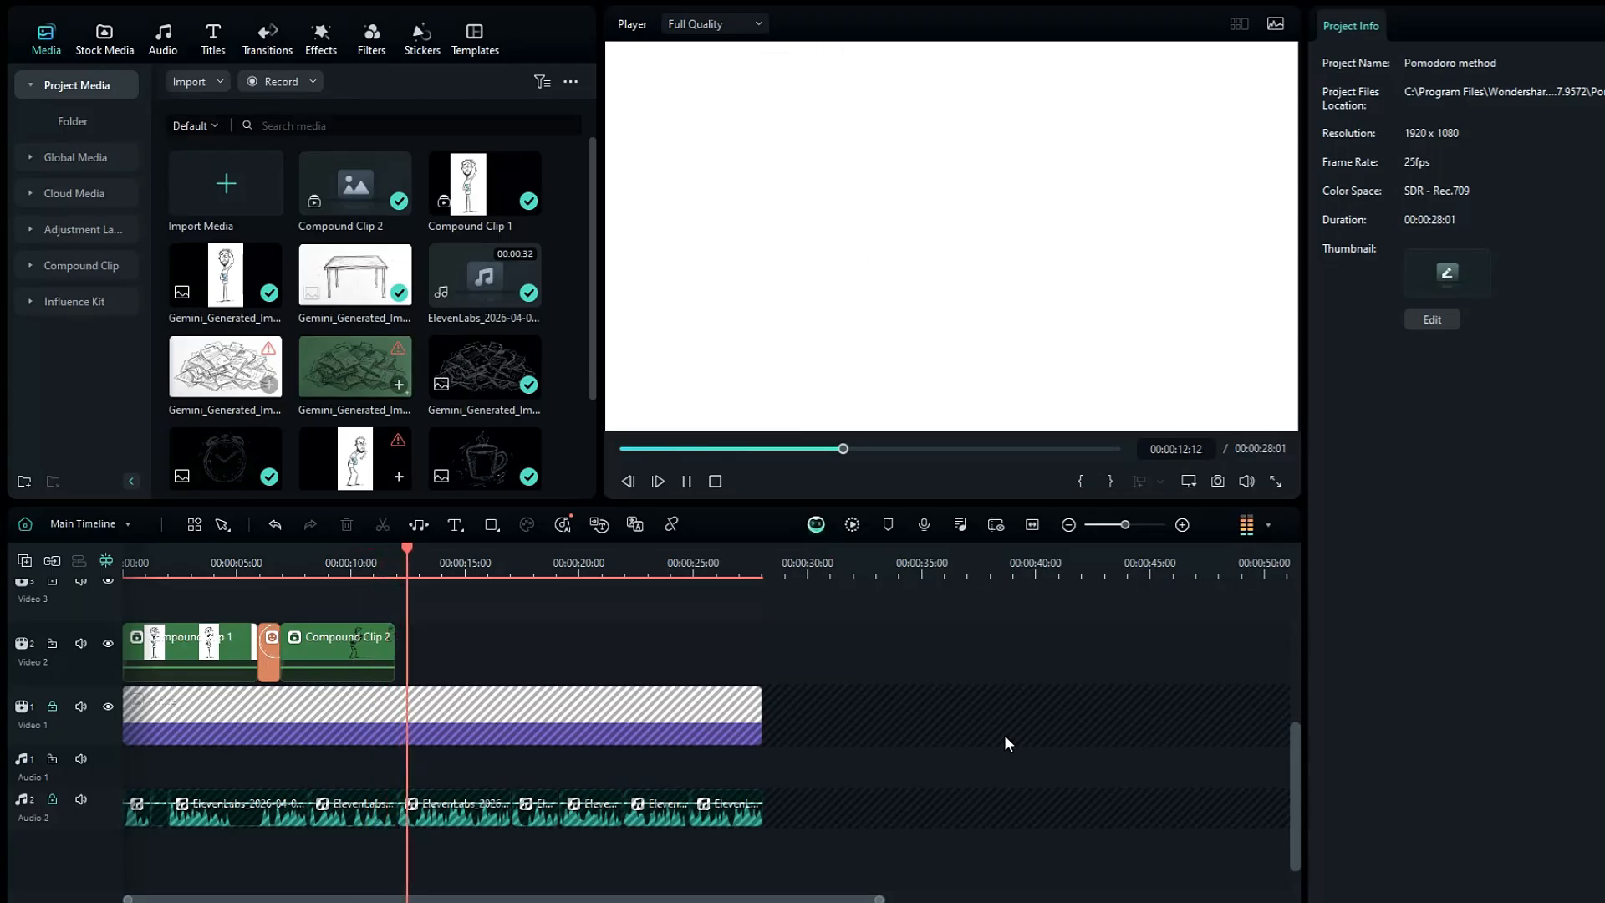
key("space")
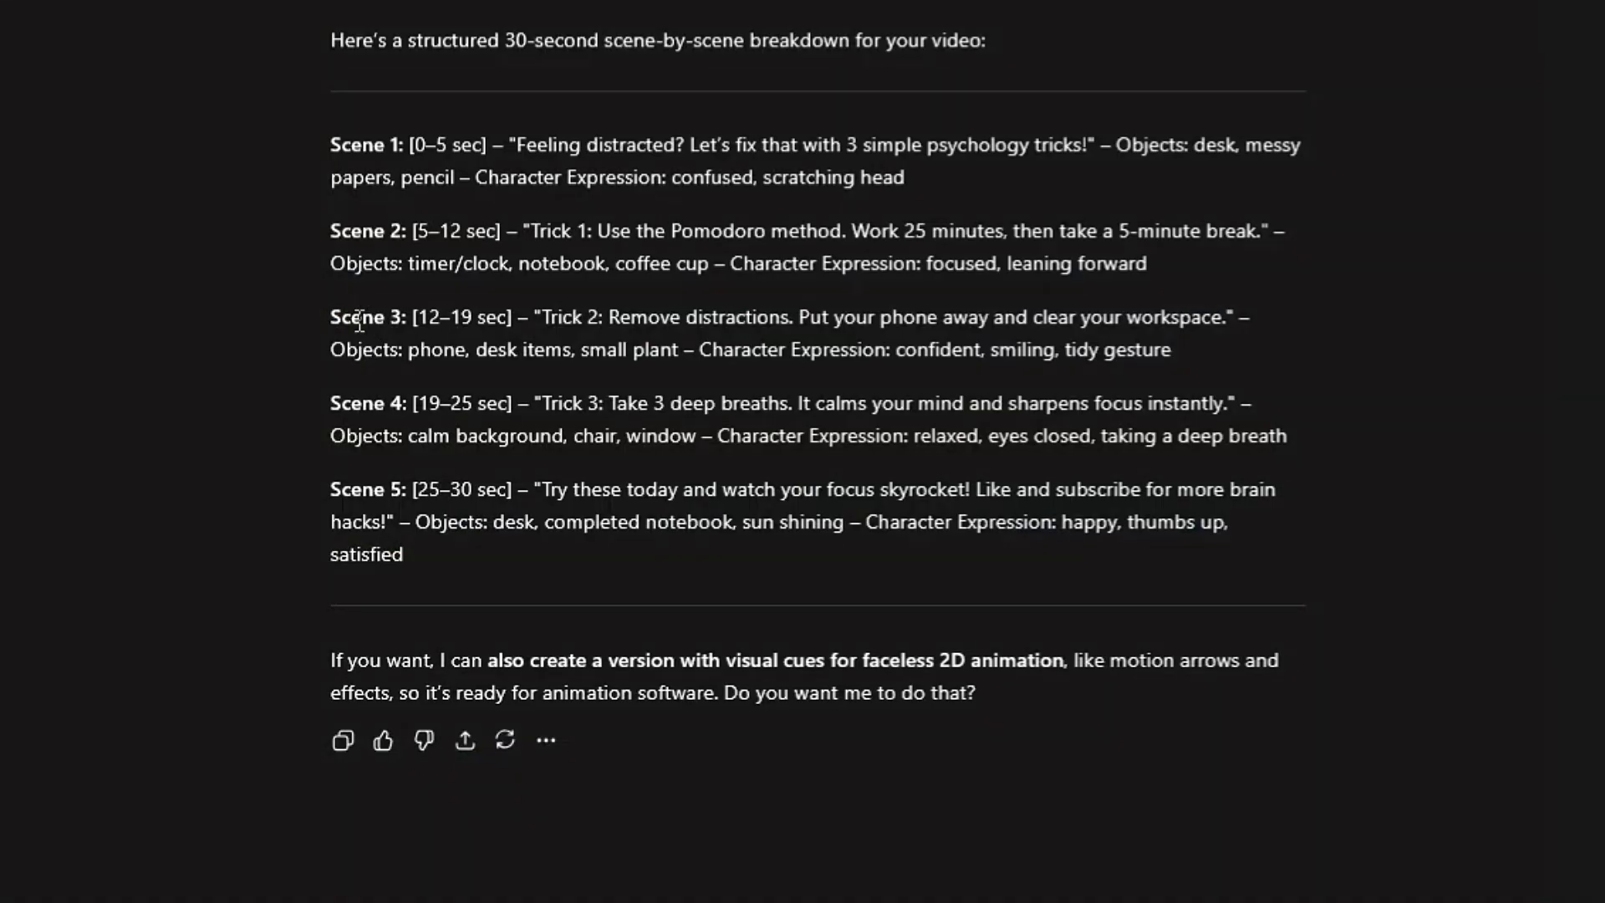
Review Scene 3's narration, objects and character expression in the ChatGPT breakdown.
left_click_drag(335, 316, 1316, 366)
left_click_drag(1187, 368, 1185, 366)
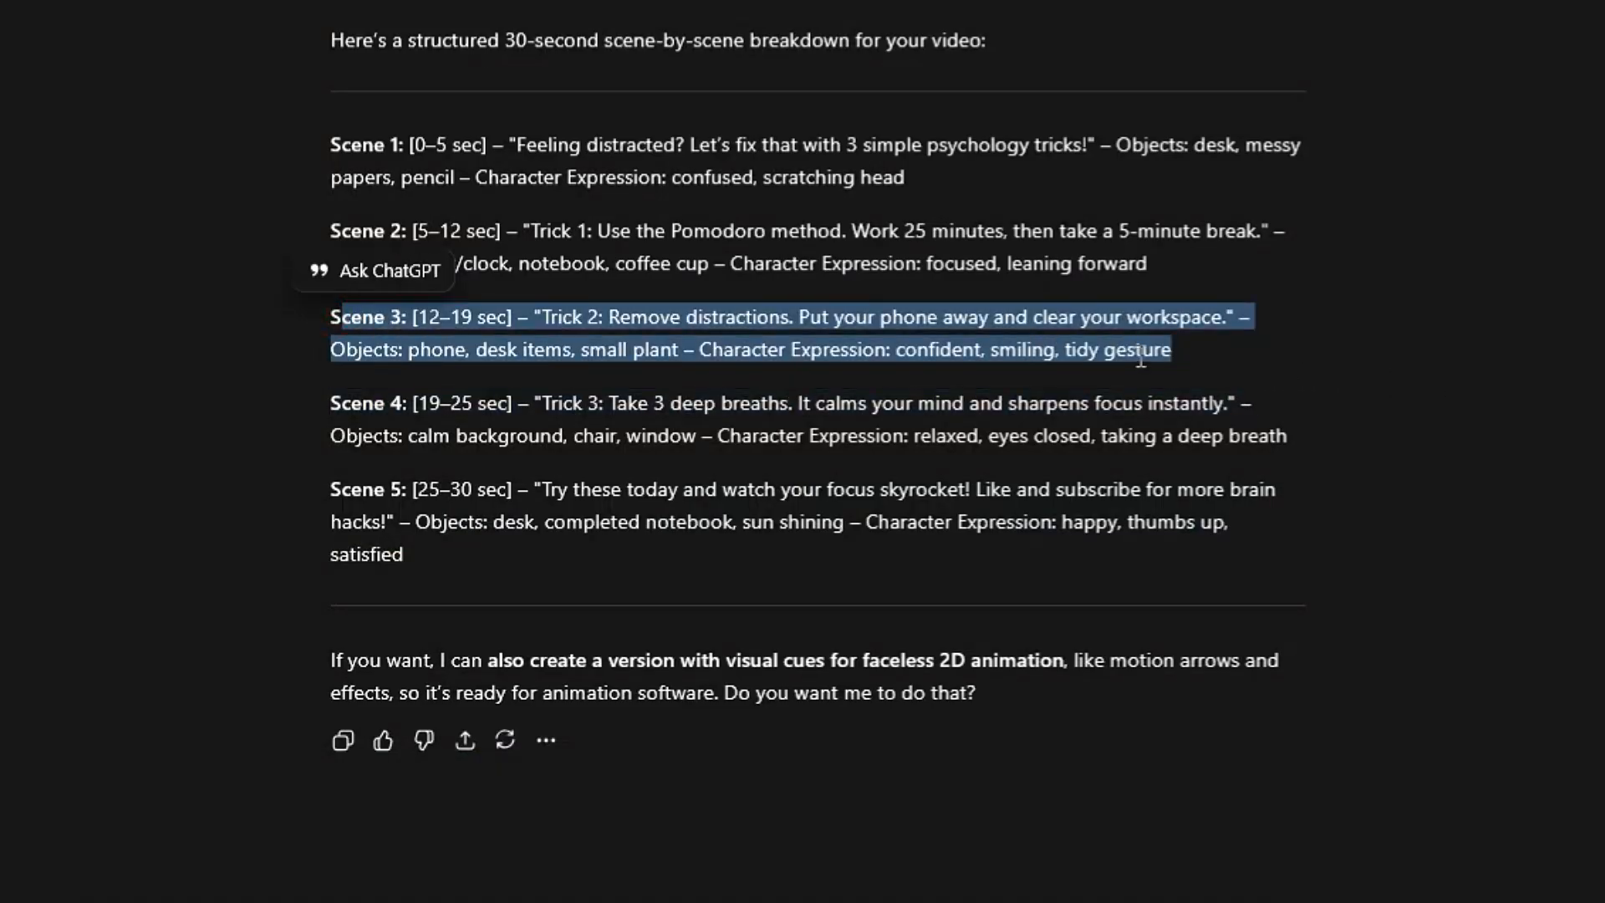
left_click(1135, 351)
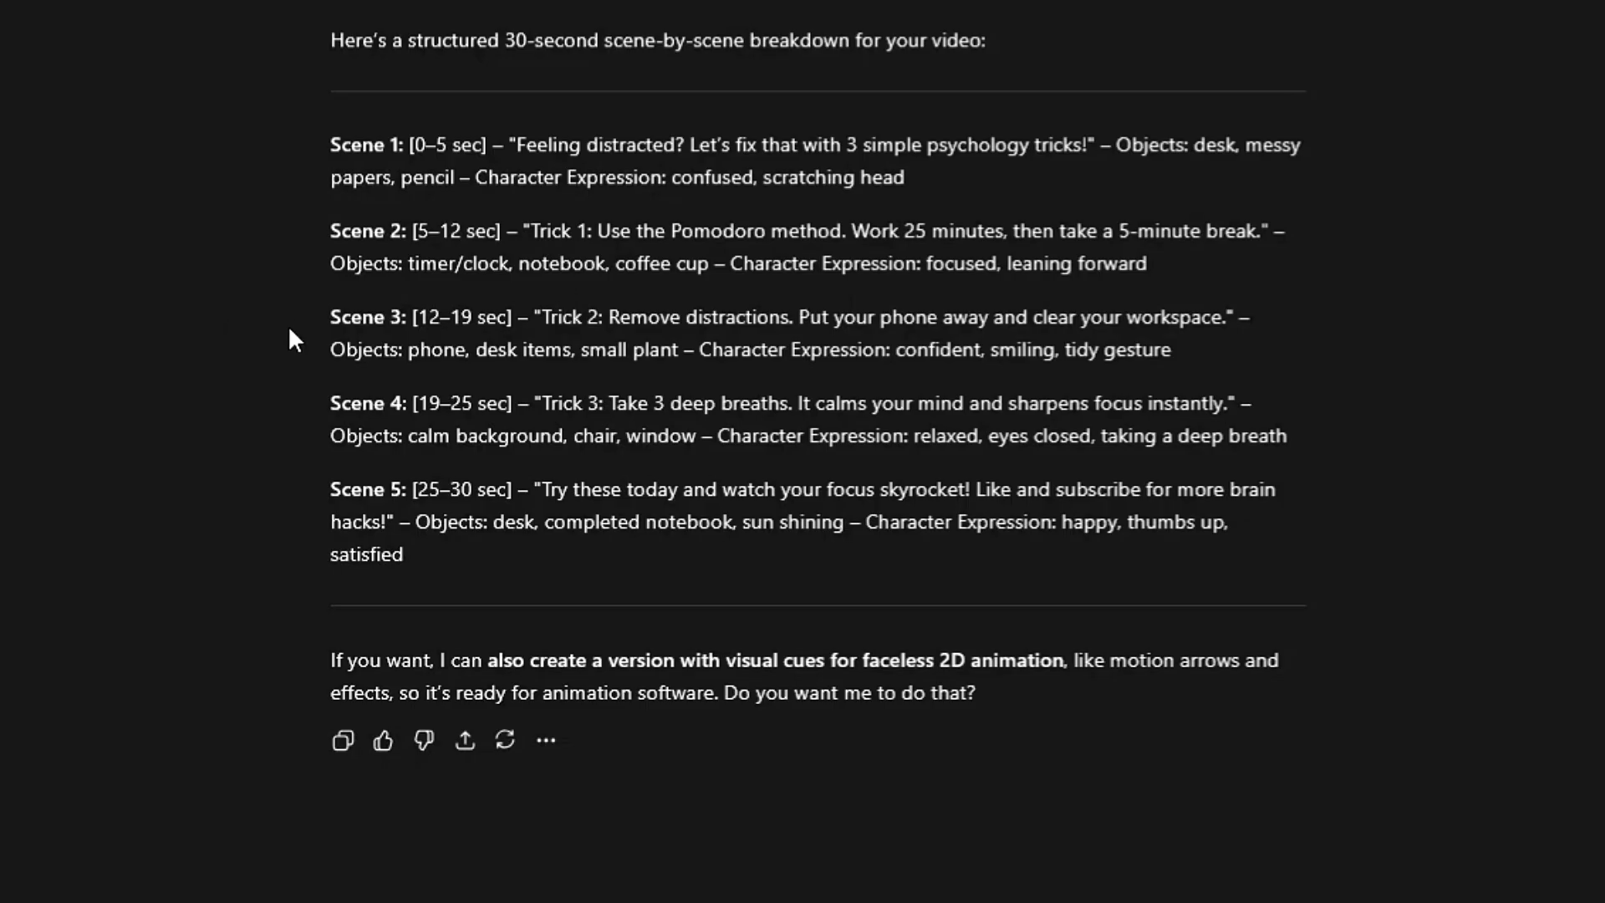
left_click_drag(330, 351, 1241, 349)
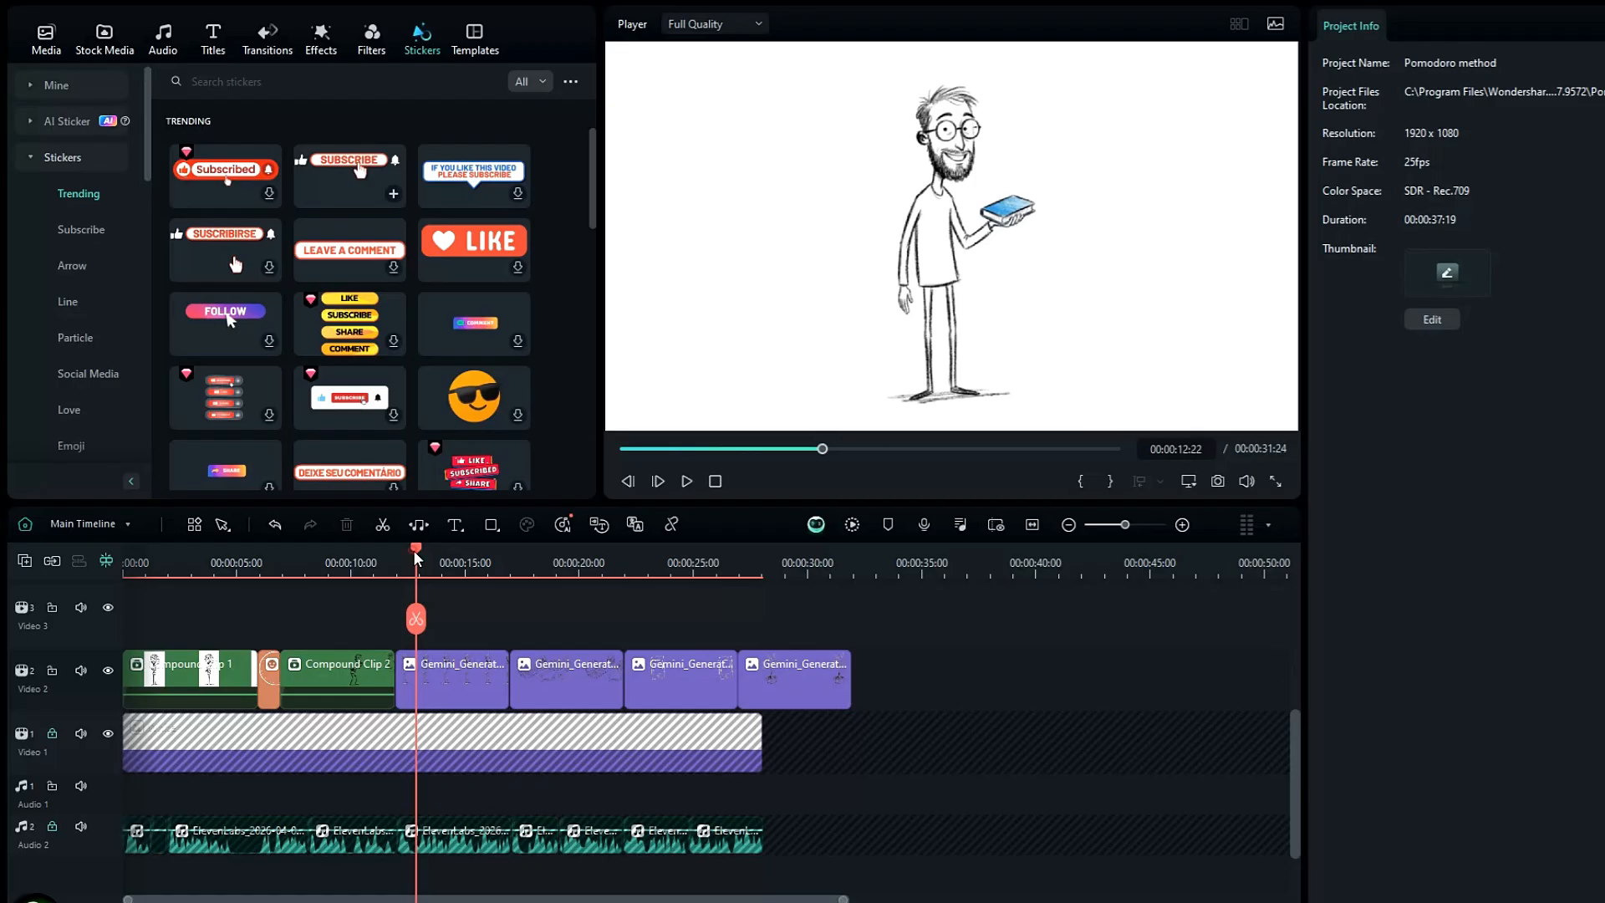
Search Filmora's stickers for "2" and insert the circled number 2 sticker after Compound Clip 2 on the Video 2 track.
left_click(395, 81)
type("2")
key("Return")
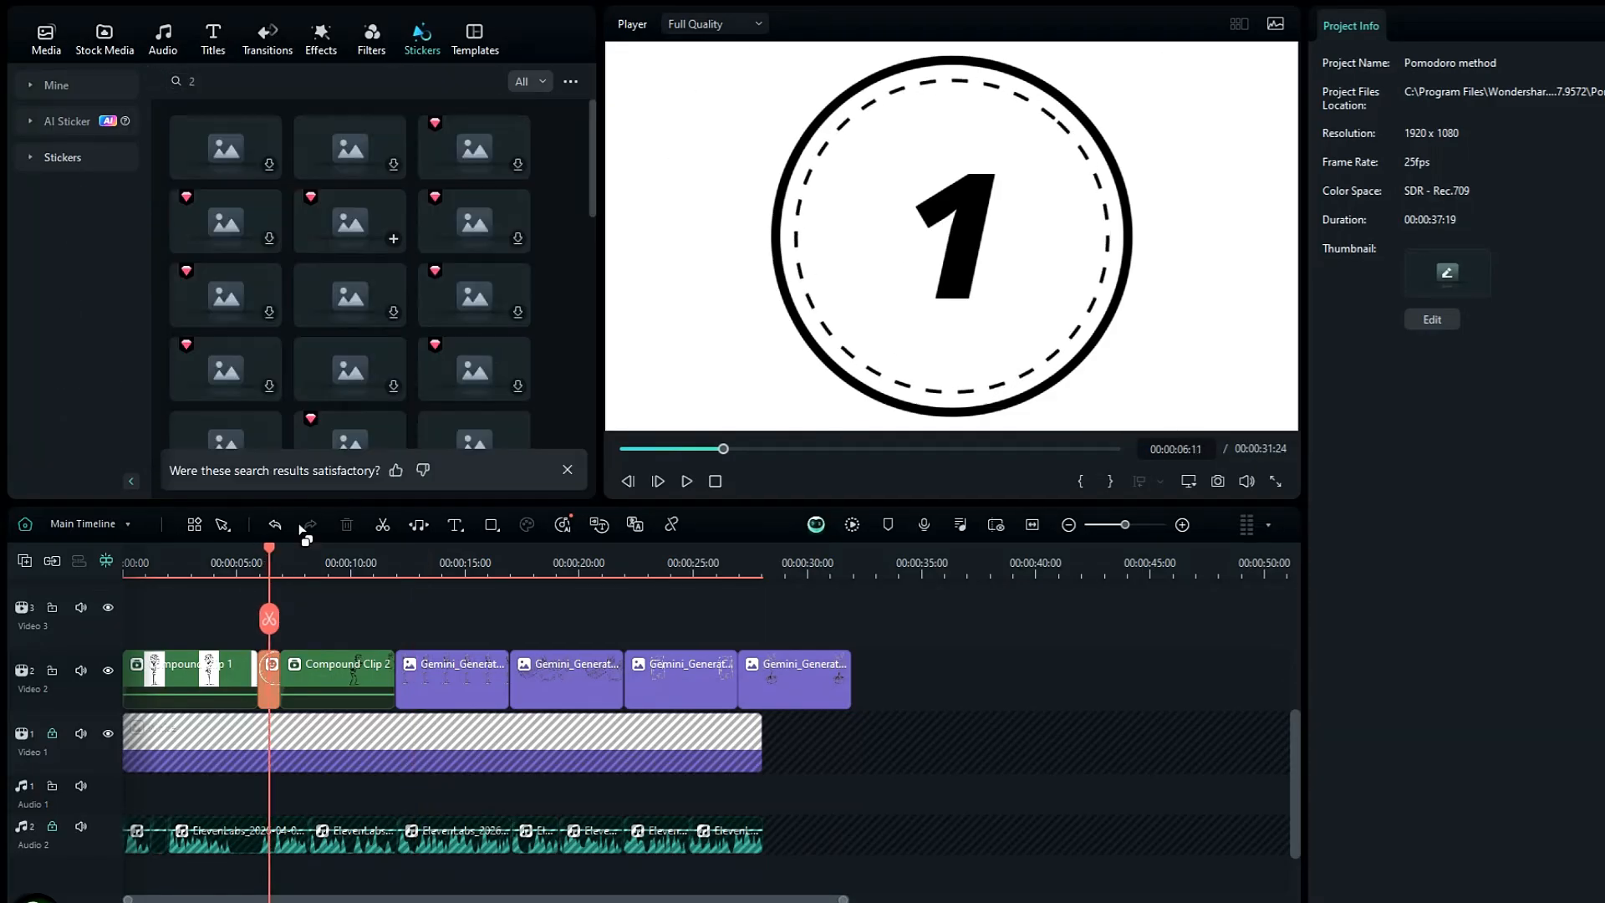
left_click(386, 563)
left_click_drag(350, 221, 403, 629)
Trim the number 2 sticker to about one second and delete the gap between it and Compound Clip 2.
left_click_drag(878, 640, 469, 685)
left_click_drag(484, 689, 729, 692)
left_click_drag(408, 619, 498, 681)
left_click(430, 688)
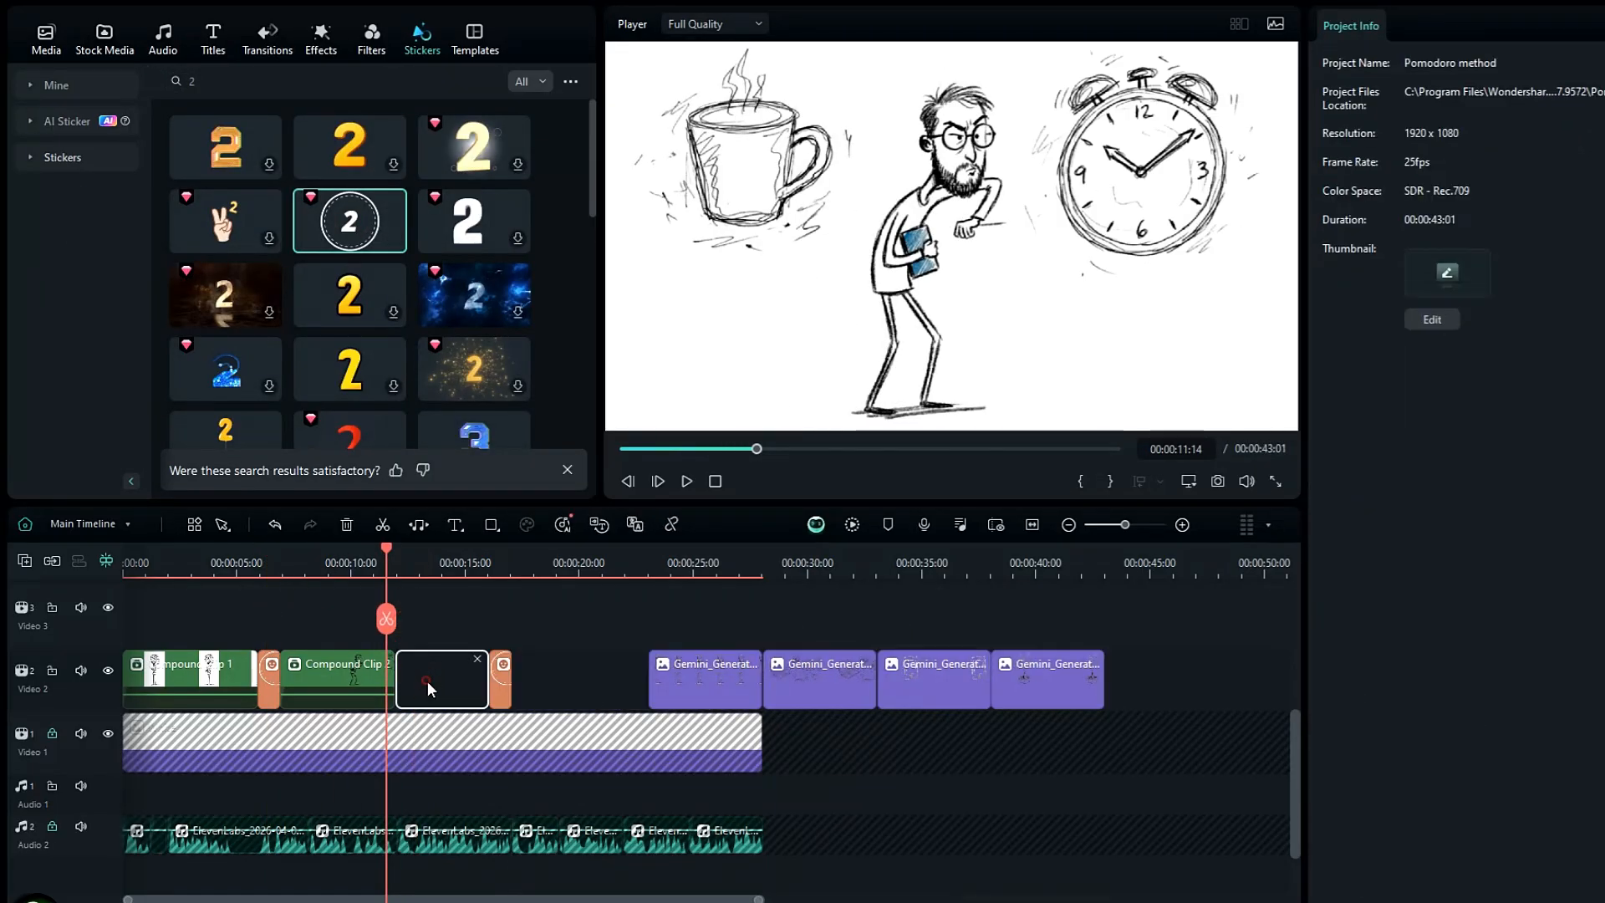
key("Delete")
Turn the number 2 sticker black by lowering its exposure, brightness, contrast, highlight and shadow to their minimum.
left_click(407, 681)
left_click(1407, 25)
scroll(1440, 409, "down", 3)
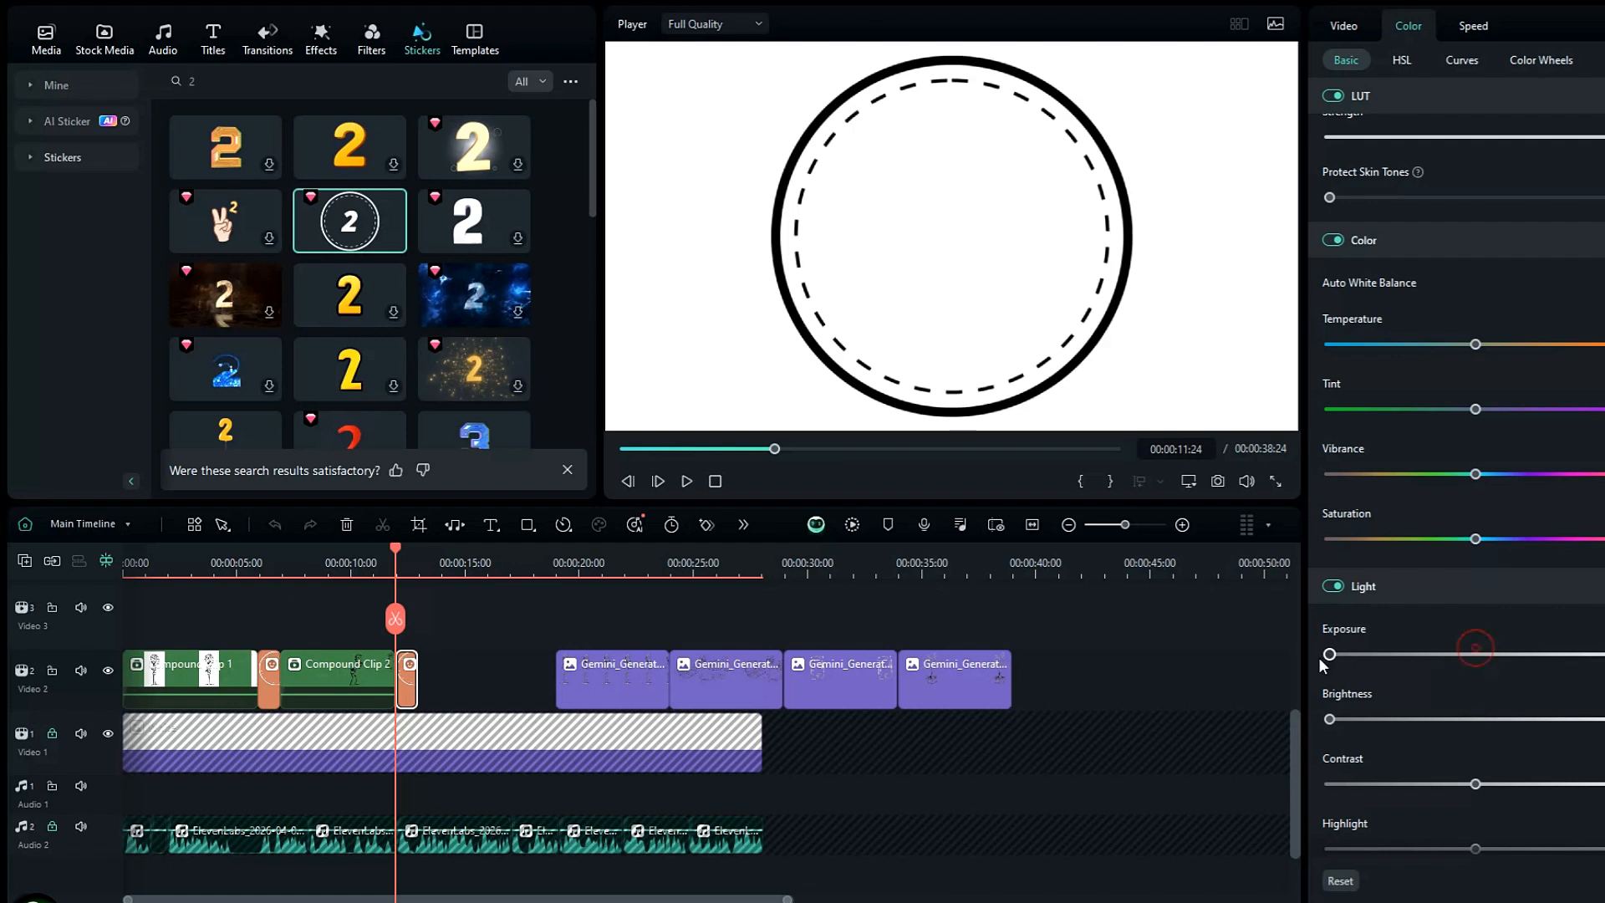
scroll(1471, 752, "down", 4)
Preview the number 2 sticker, place the playhead at its end and close the gap before the first following character clip.
left_click(398, 556)
key("space")
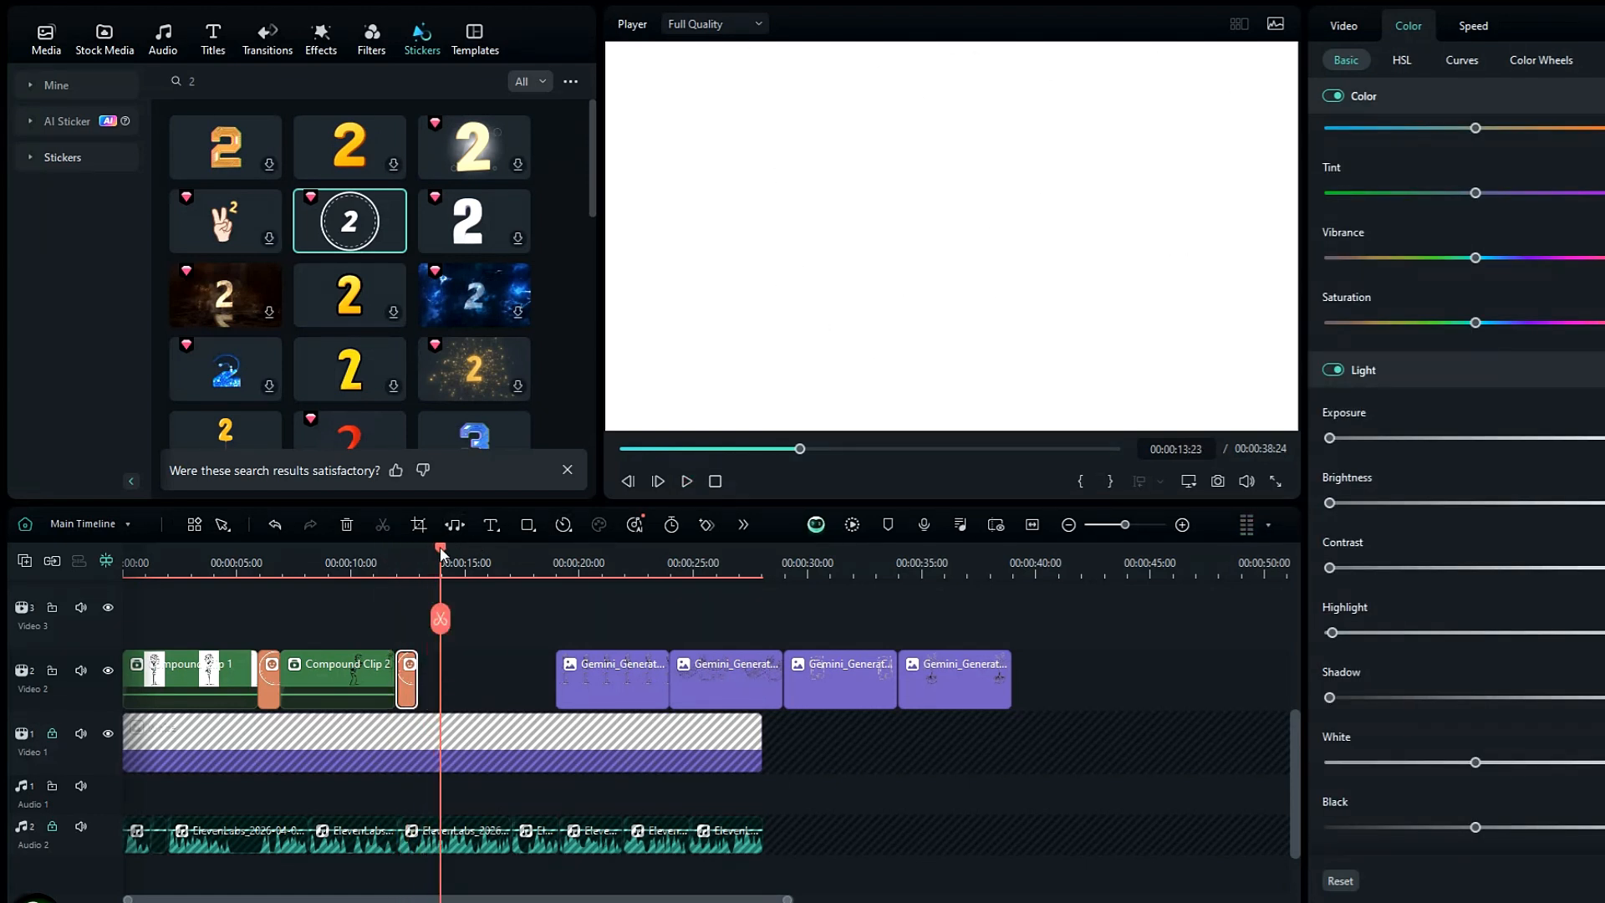
left_click_drag(440, 553, 419, 557)
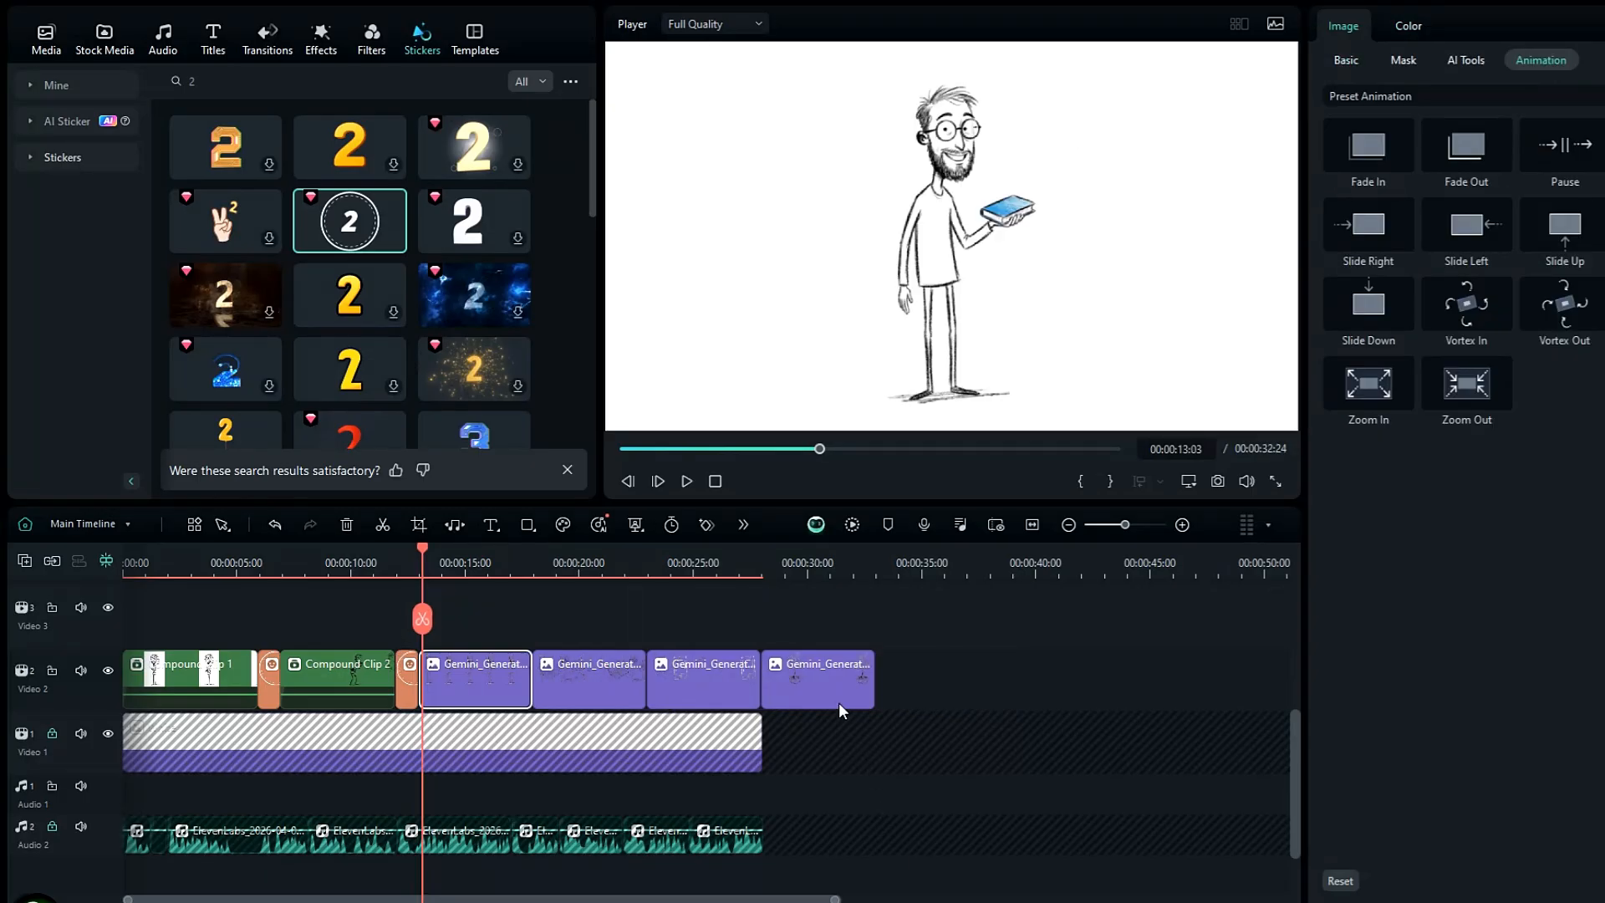
Stack the character, phone, plant and desk image clips on separate tracks near the end of the number 2 sticker.
left_click_drag(837, 703, 494, 618)
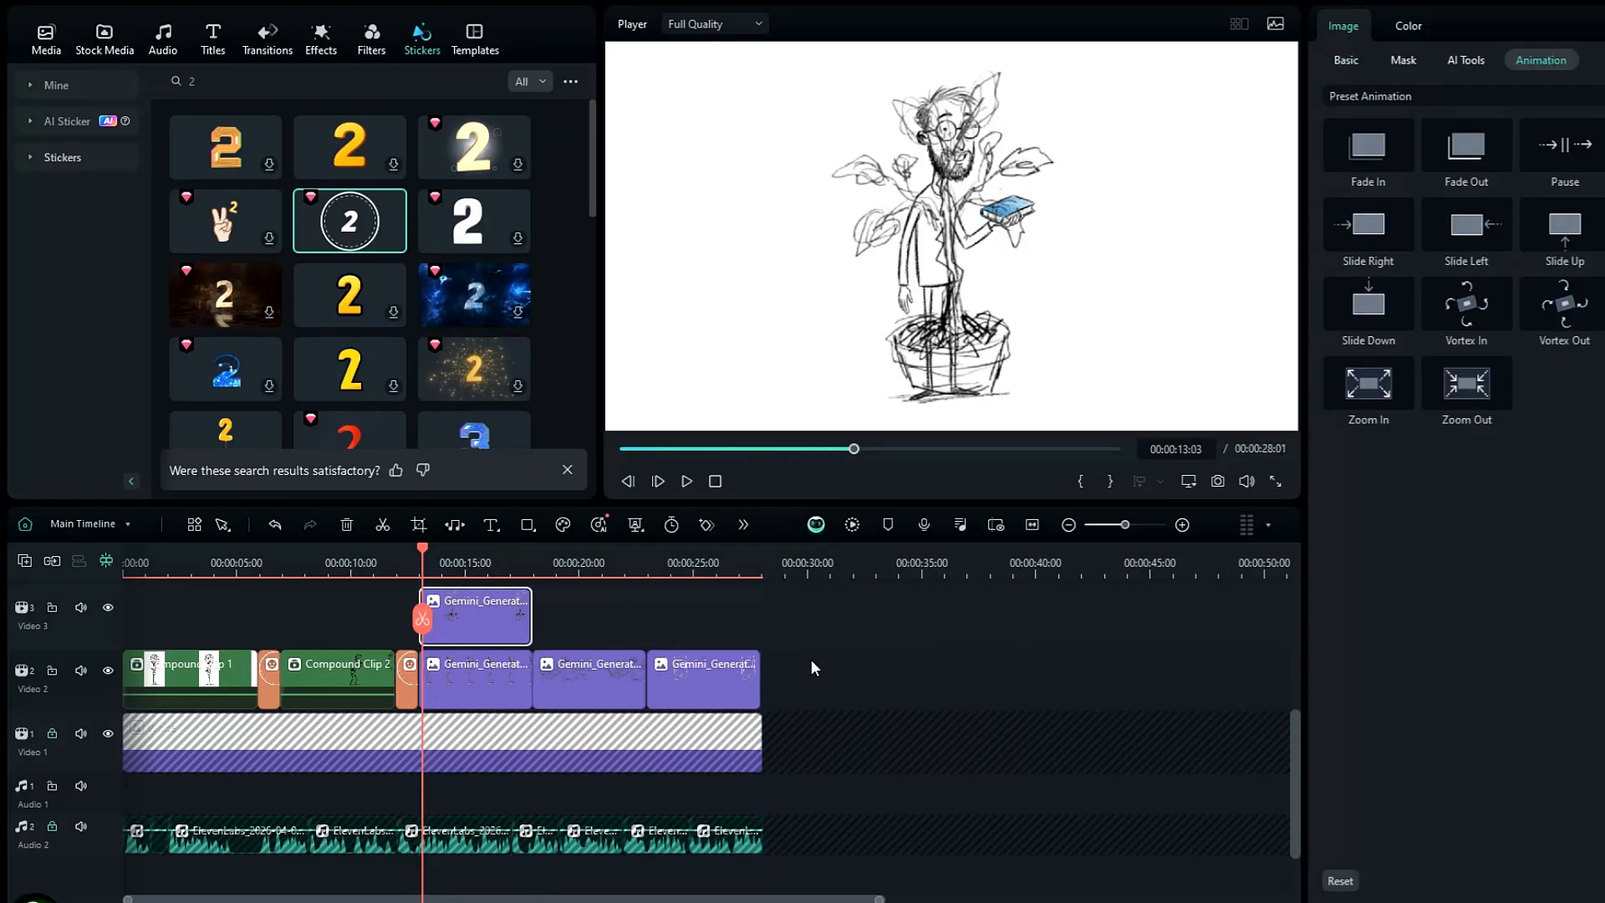
left_click(784, 691)
left_click(491, 634)
left_click_drag(713, 694, 487, 637)
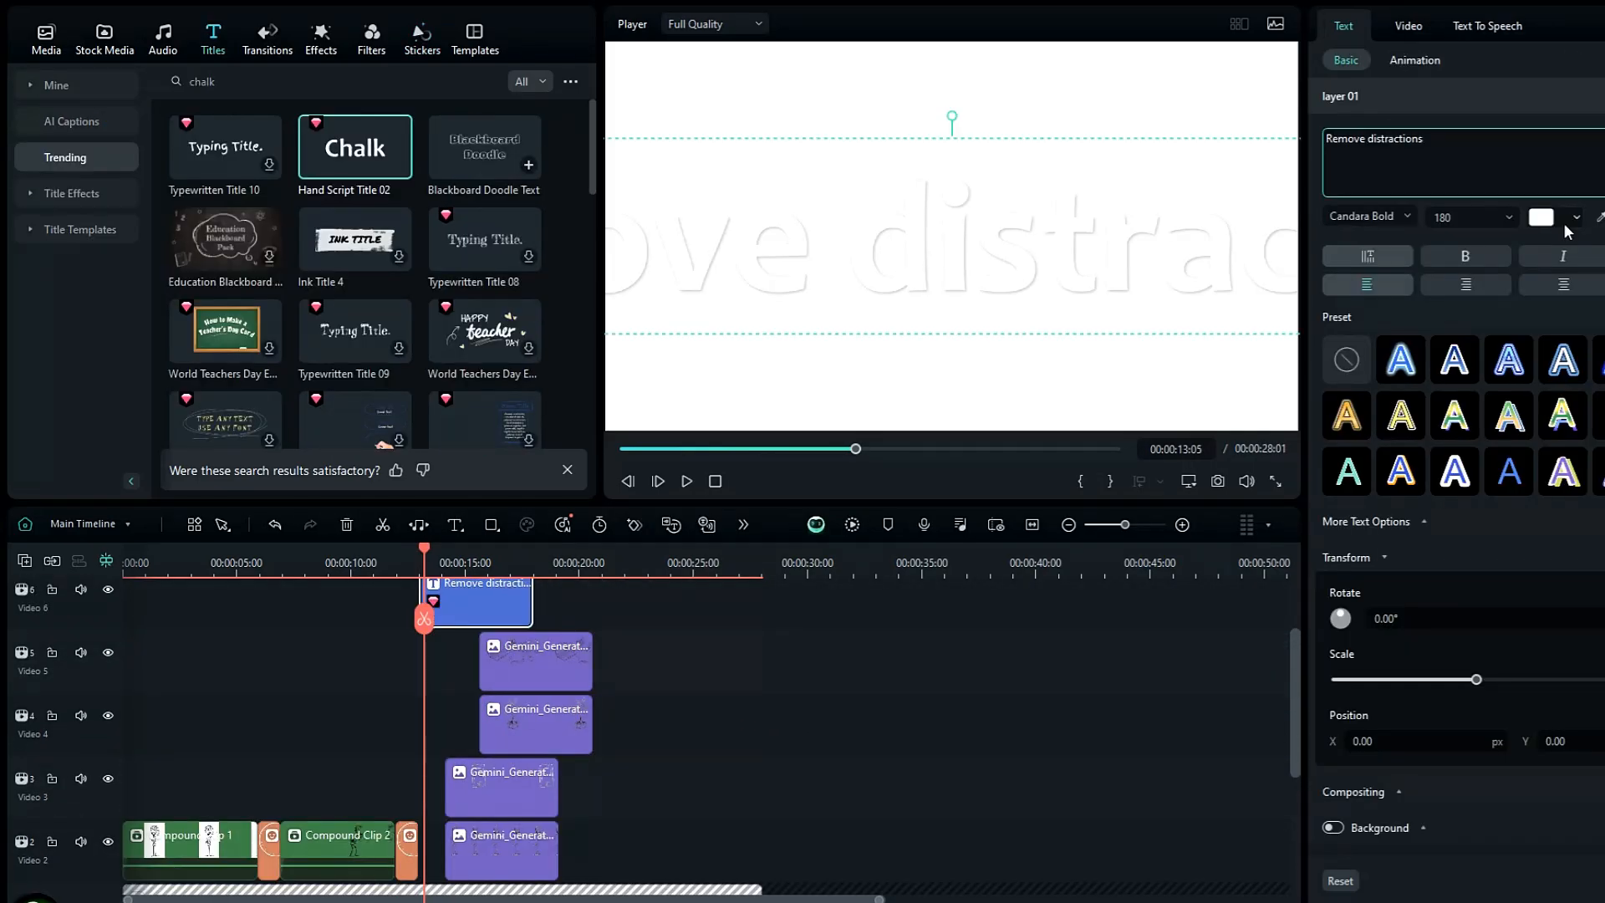
Make the "Remove distractions" title black, reduce its scale and open its animation presets.
left_click(1576, 218)
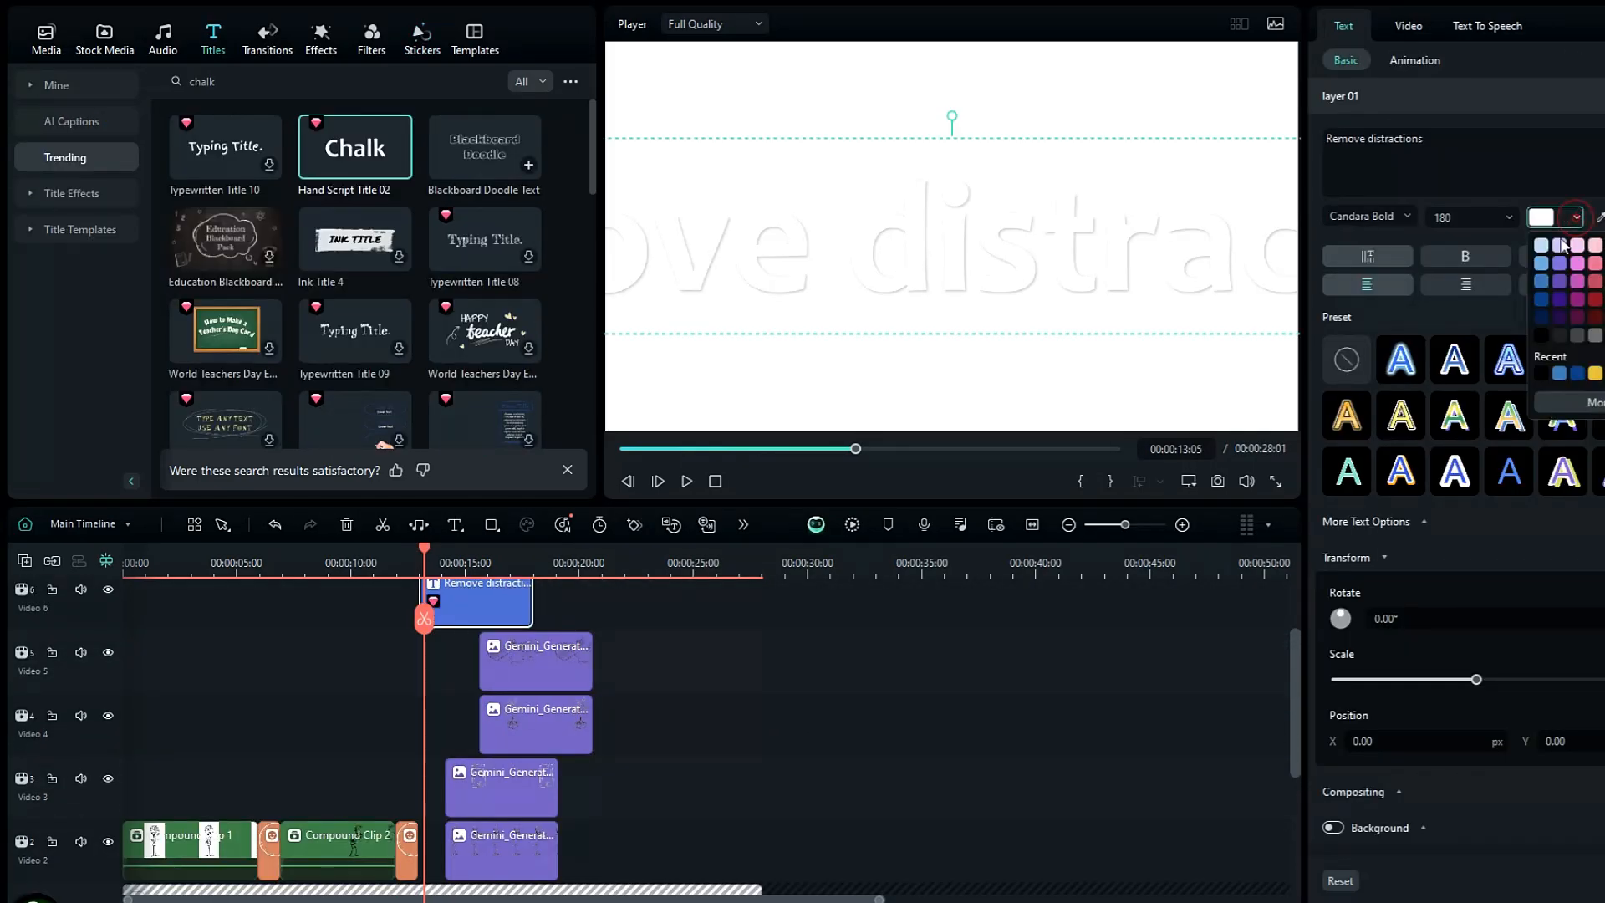
left_click(1542, 374)
left_click_drag(1481, 685, 1398, 694)
left_click(1421, 66)
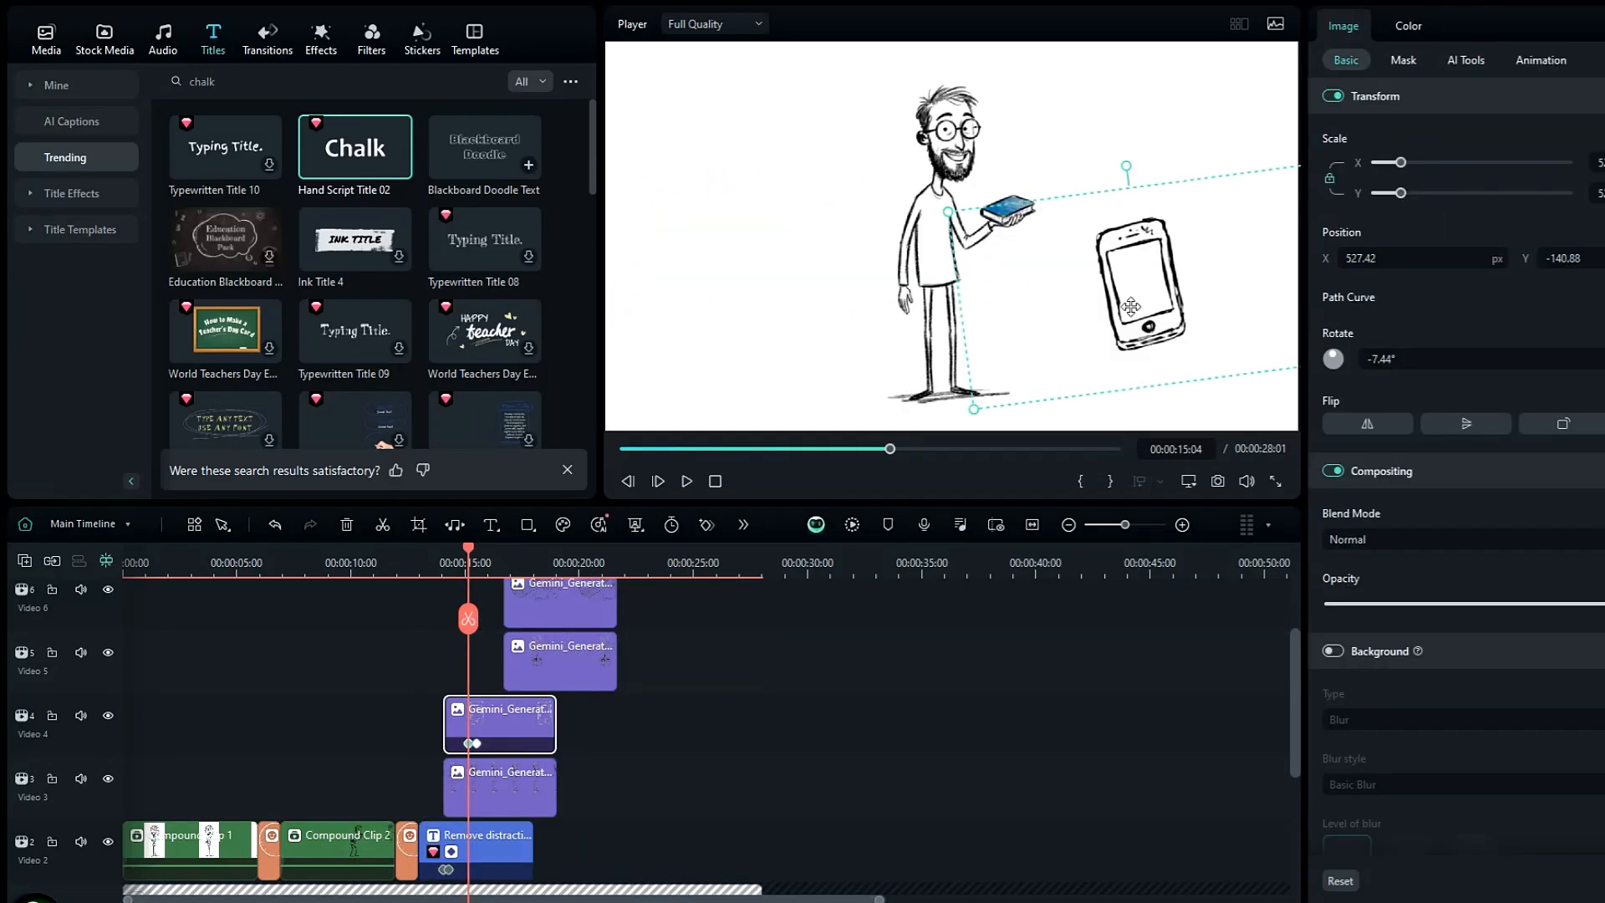
Try to animate the phone image toward the character's hand, rotating it to about 46° and scaling it down.
mouse_move(1120, 151)
left_mouse_down()
mouse_move(903, 174)
mouse_move(1045, 201)
mouse_move(1089, 276)
mouse_move(1045, 224)
left_mouse_up()
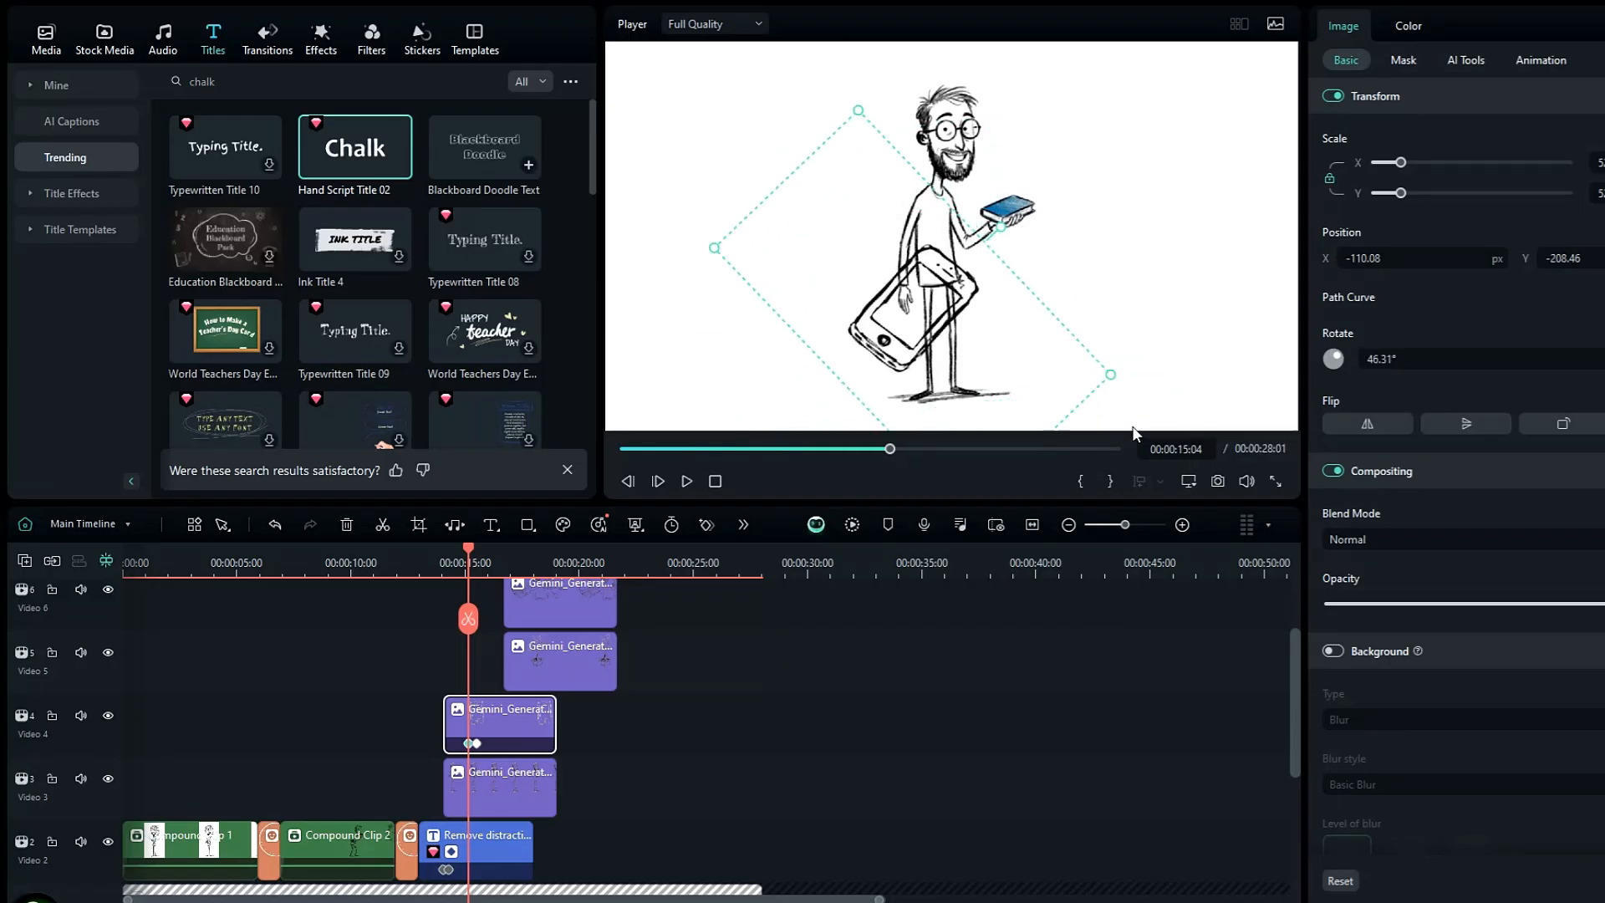
mouse_move(1109, 374)
left_mouse_down()
mouse_move(886, 302)
mouse_move(932, 330)
mouse_move(922, 314)
left_mouse_up()
mouse_move(465, 552)
left_mouse_down()
mouse_move(449, 551)
mouse_move(484, 555)
left_mouse_up()
left_click_drag(499, 552, 480, 563)
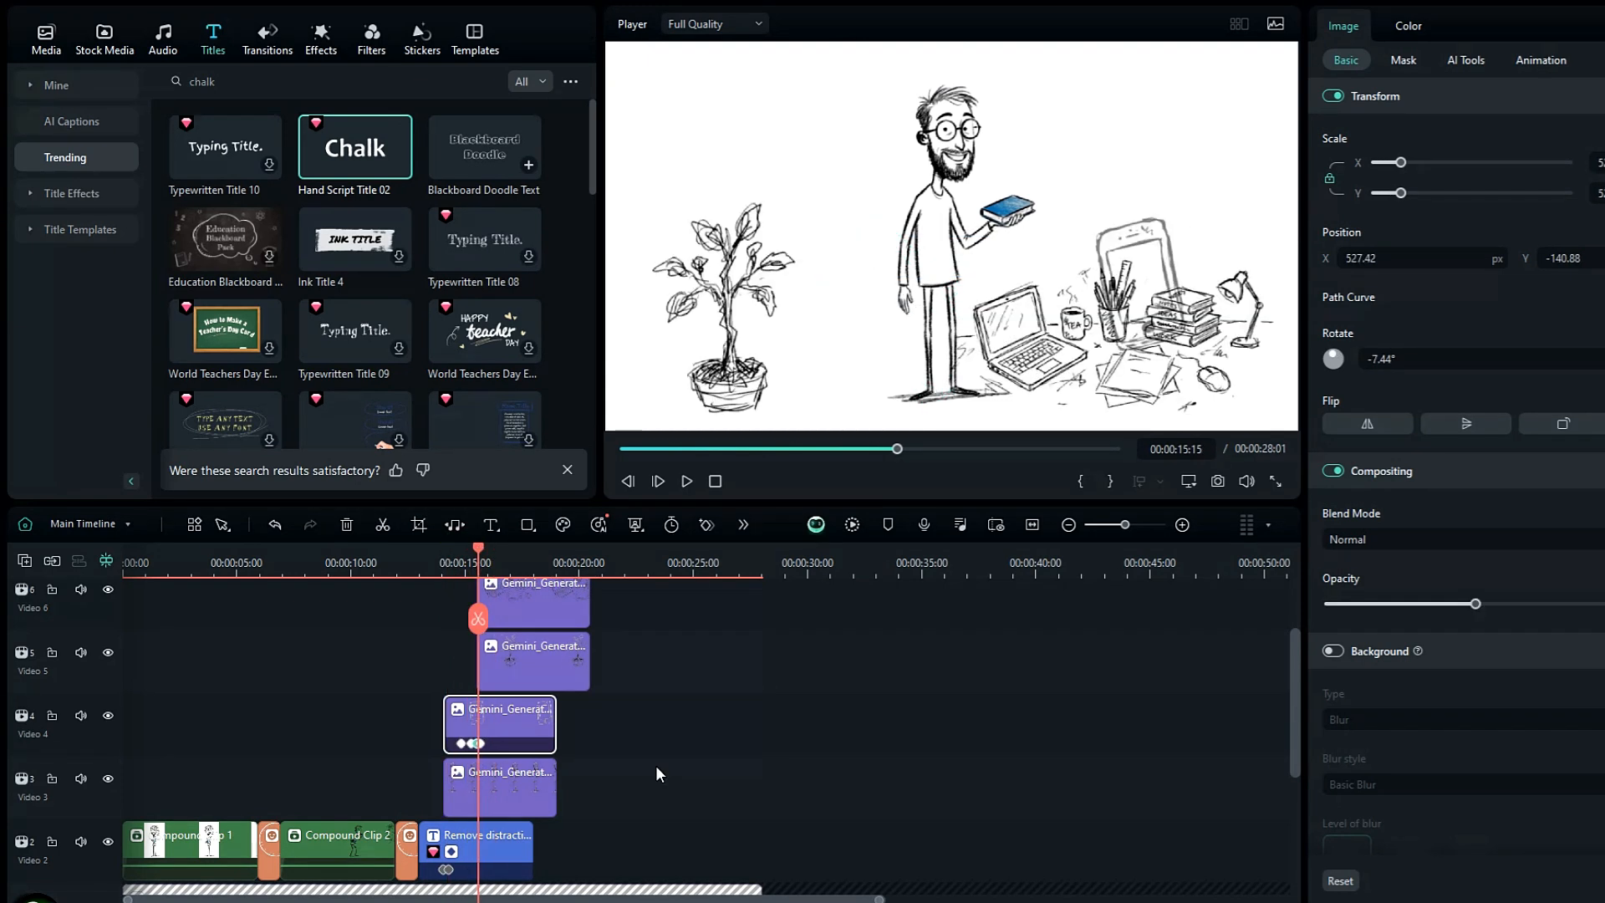
Keyframe the character's opacity to drop from 100% to 0% around 00:00:15:14, when the plant and desk items appear.
scroll(655, 765, "up", 2)
scroll(481, 573, "down", 3)
left_click(477, 573)
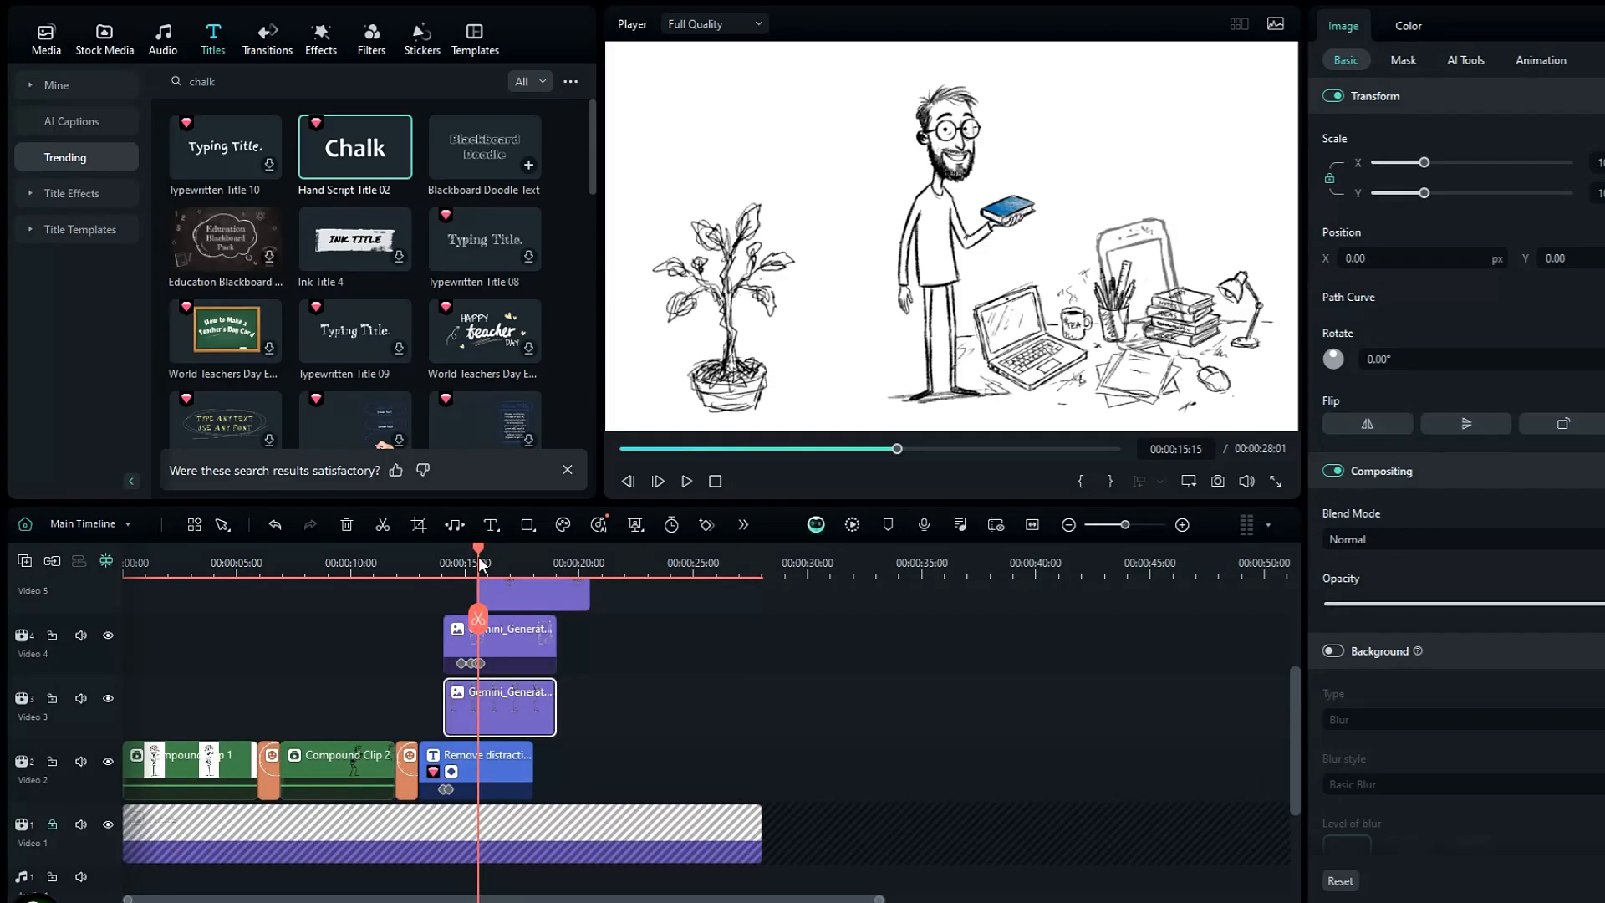
left_click_drag(1603, 603, 1237, 587)
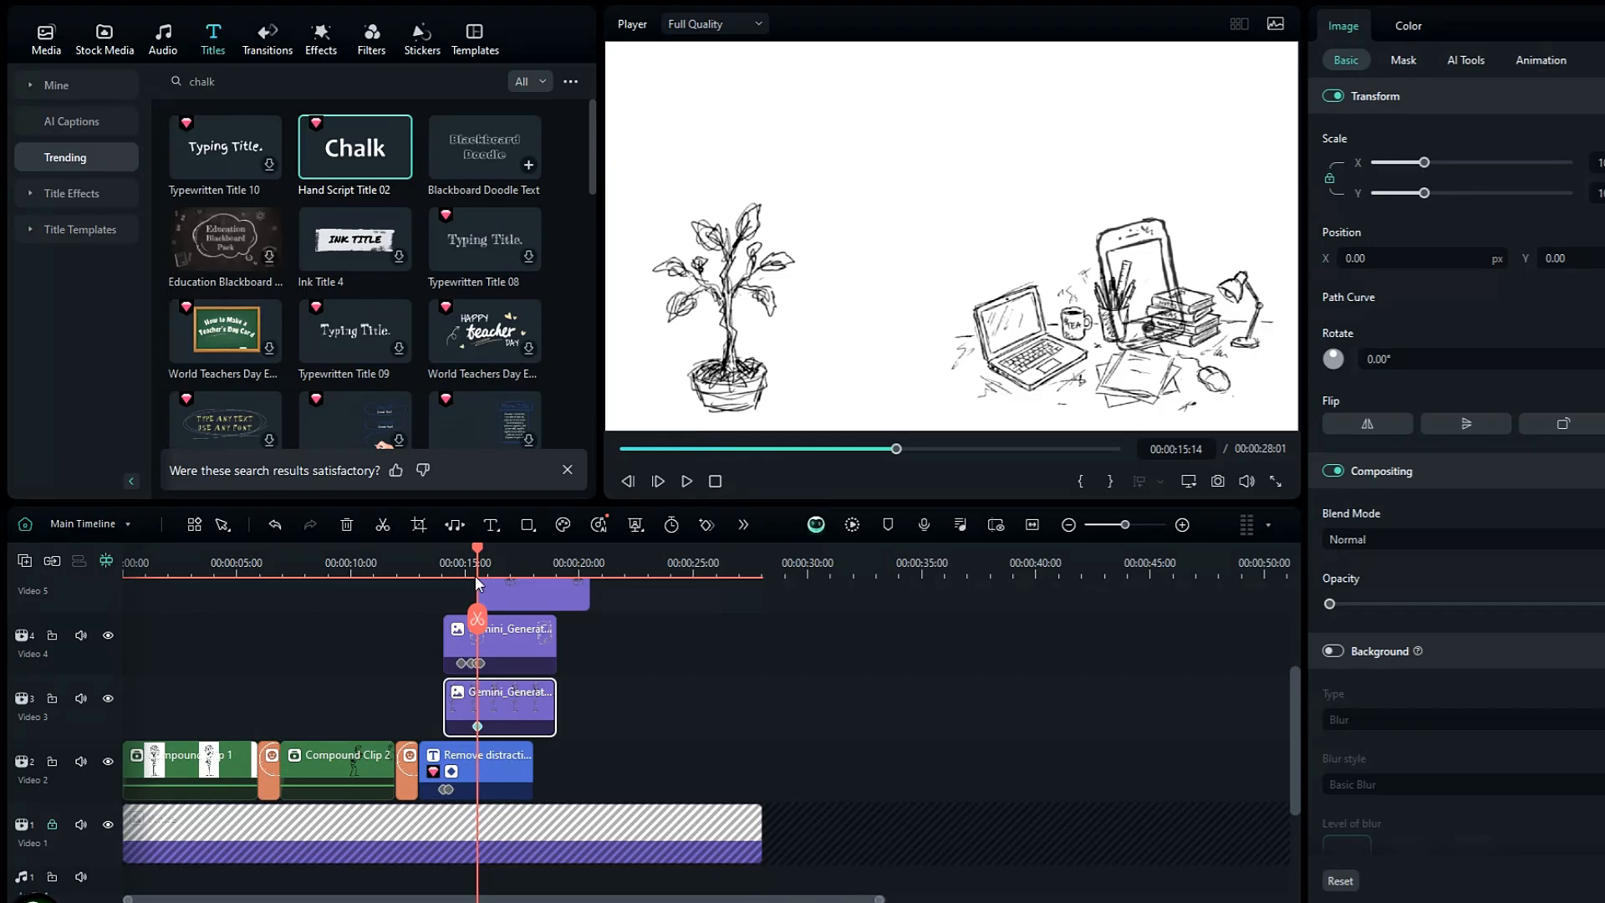
left_click(474, 574)
left_click_drag(1329, 604, 1603, 603)
Play back the scene to check how the character and phone fade out before the plant and desk items.
left_click_drag(482, 554, 460, 555)
left_click(428, 562)
left_click(689, 482)
scroll(570, 630, "up", 2)
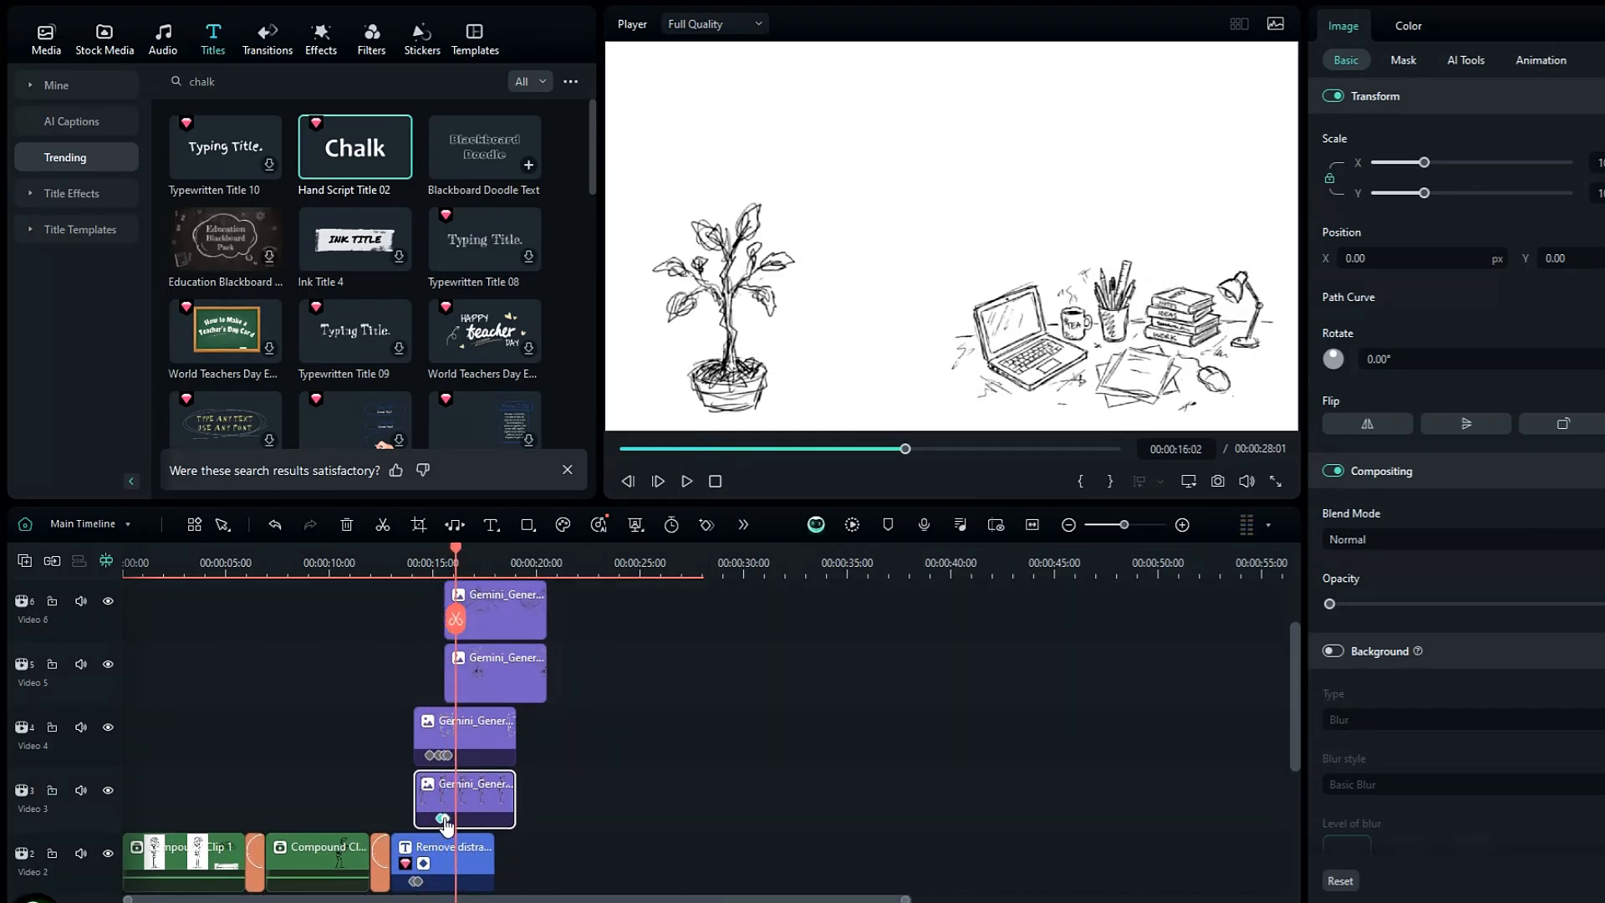
left_click(686, 482)
left_click(687, 481)
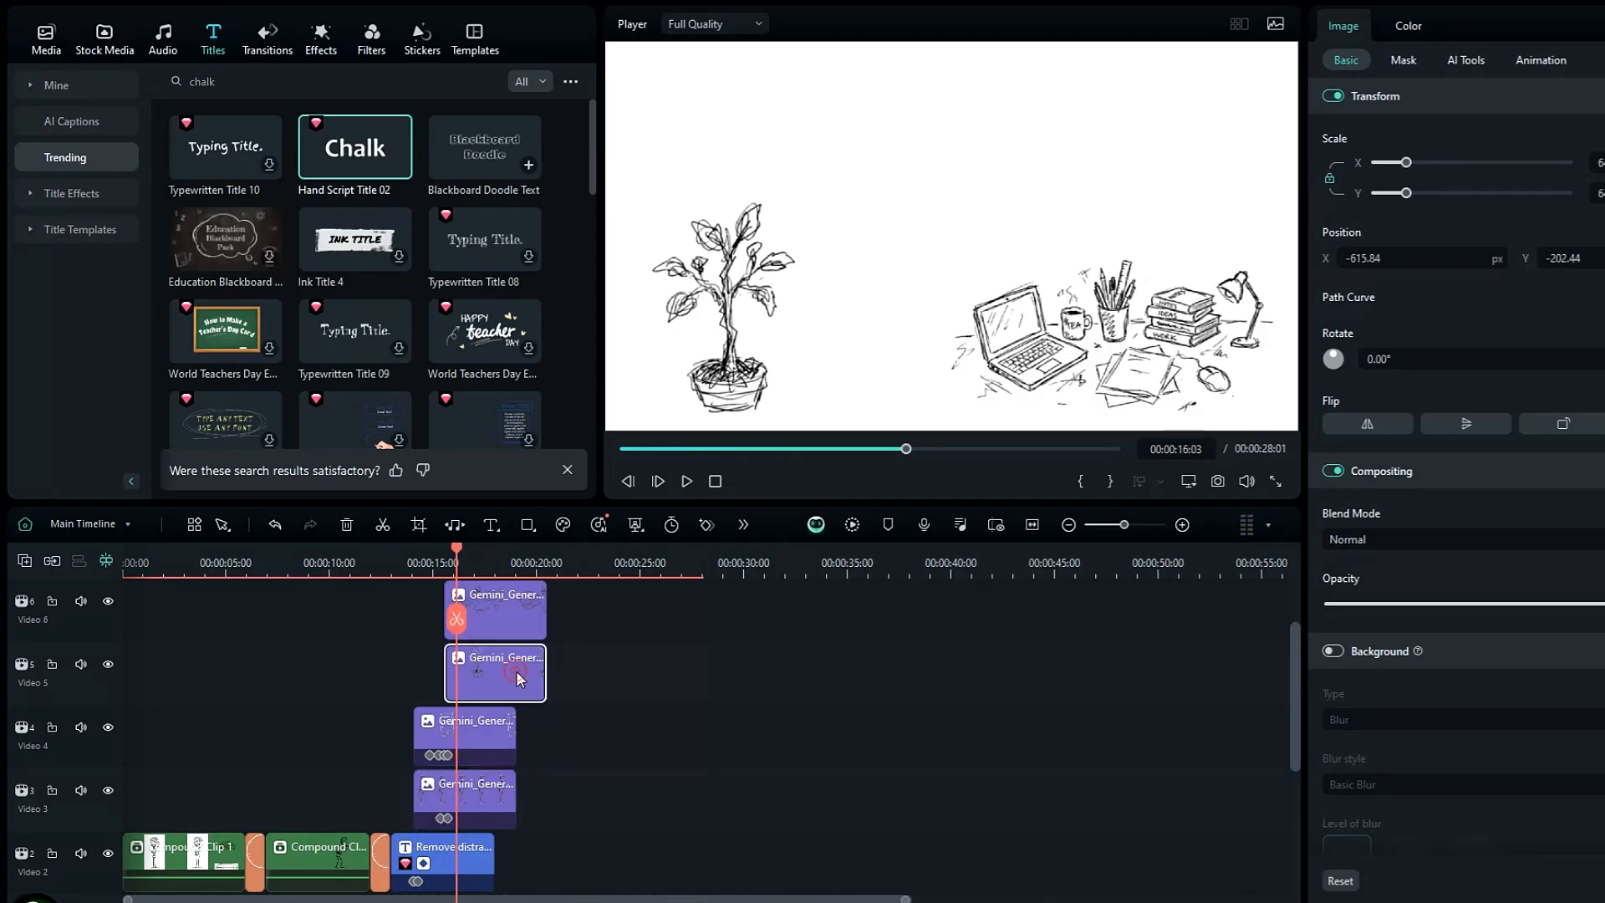
Enlarge the plant and desk items images, placing the plant at about X -542, Y -112 and the desk items at about X 304, Y -175.
scroll(576, 699, "up", 2)
left_click_drag(733, 389, 773, 368)
left_click_drag(989, 165, 1156, 71)
left_click_drag(886, 322, 791, 356)
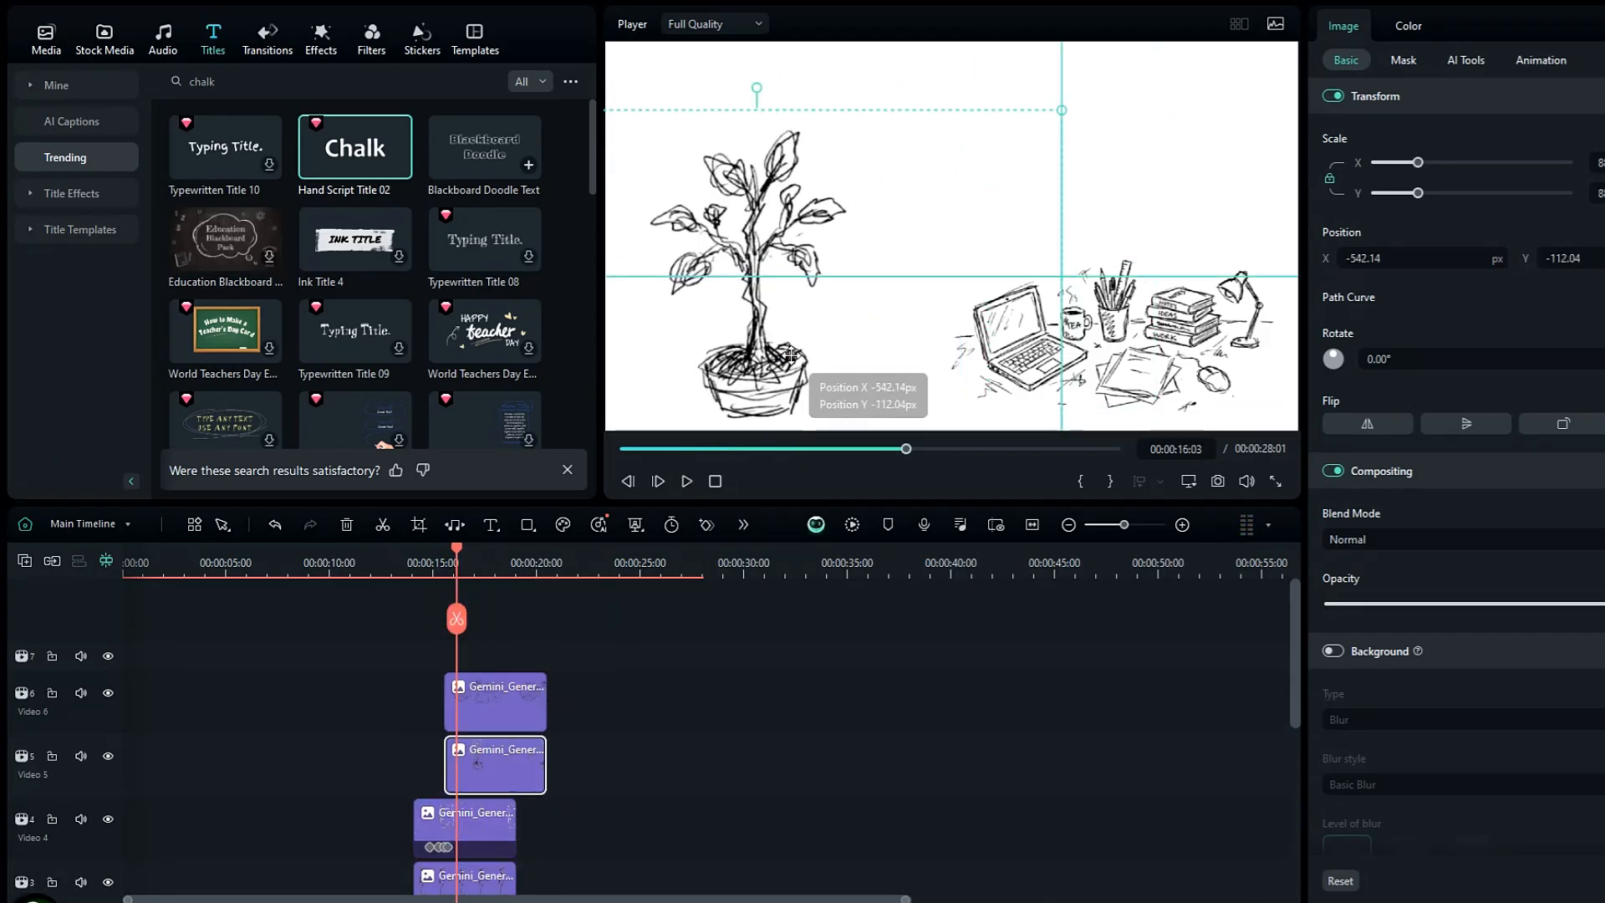
left_click_drag(1167, 357, 1074, 338)
mouse_move(1205, 209)
left_mouse_down()
mouse_move(1337, 100)
mouse_move(1296, 139)
left_mouse_up()
left_click_drag(1089, 325, 1067, 349)
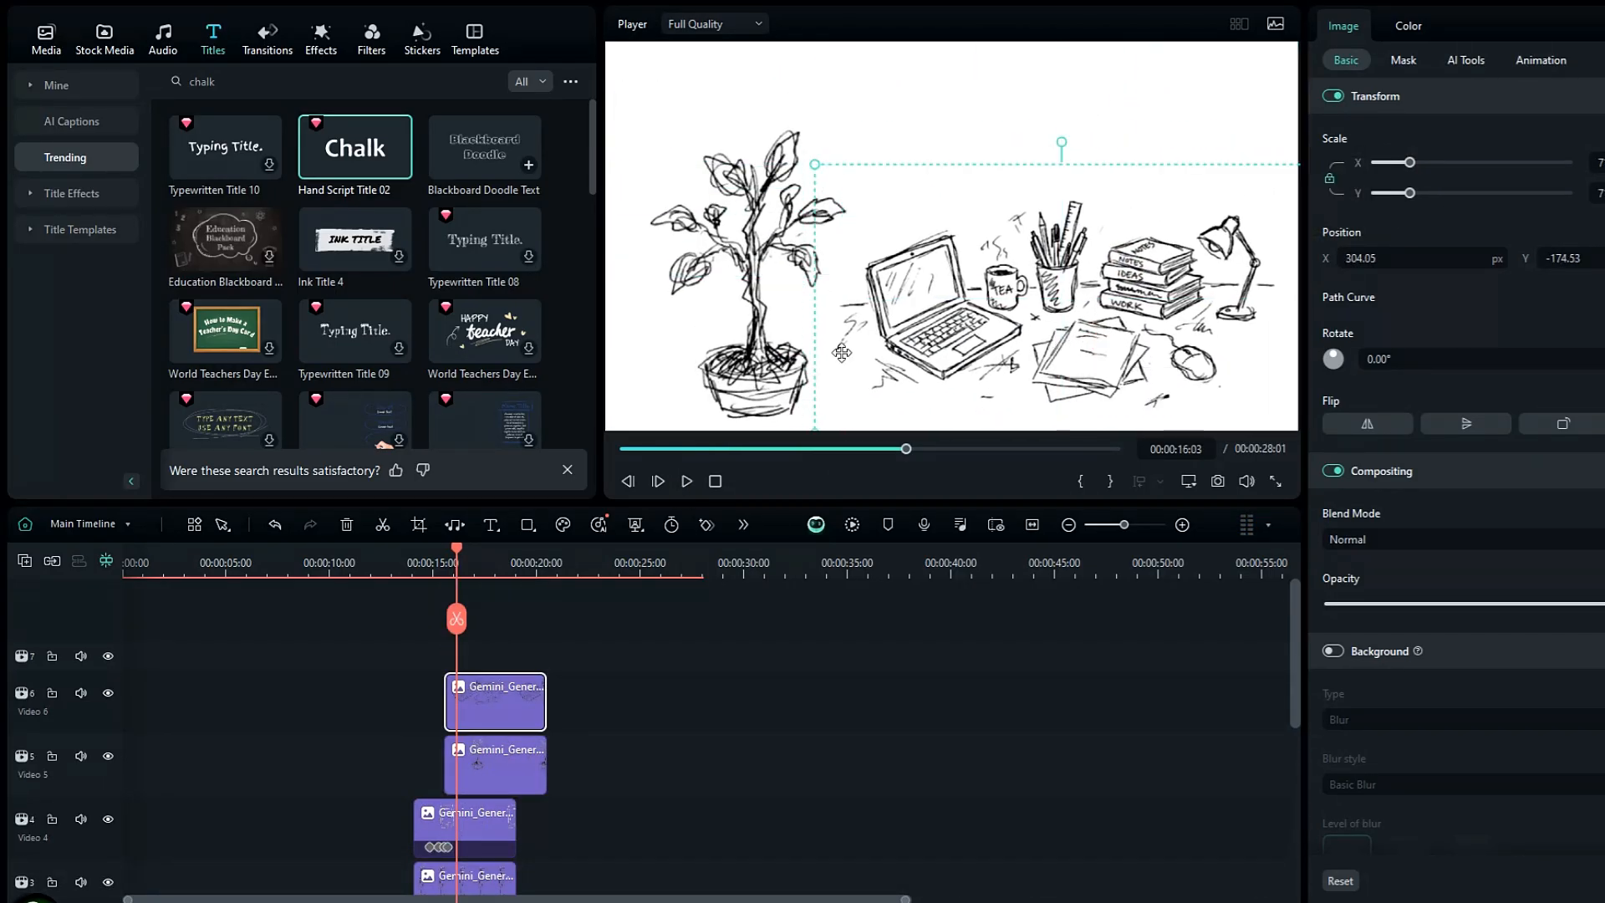
Shrink the potted plant image slightly and place it at about X -590, Y -145.
left_click_drag(780, 376, 759, 378)
left_click_drag(1044, 112, 1007, 129)
left_click_drag(732, 377, 753, 380)
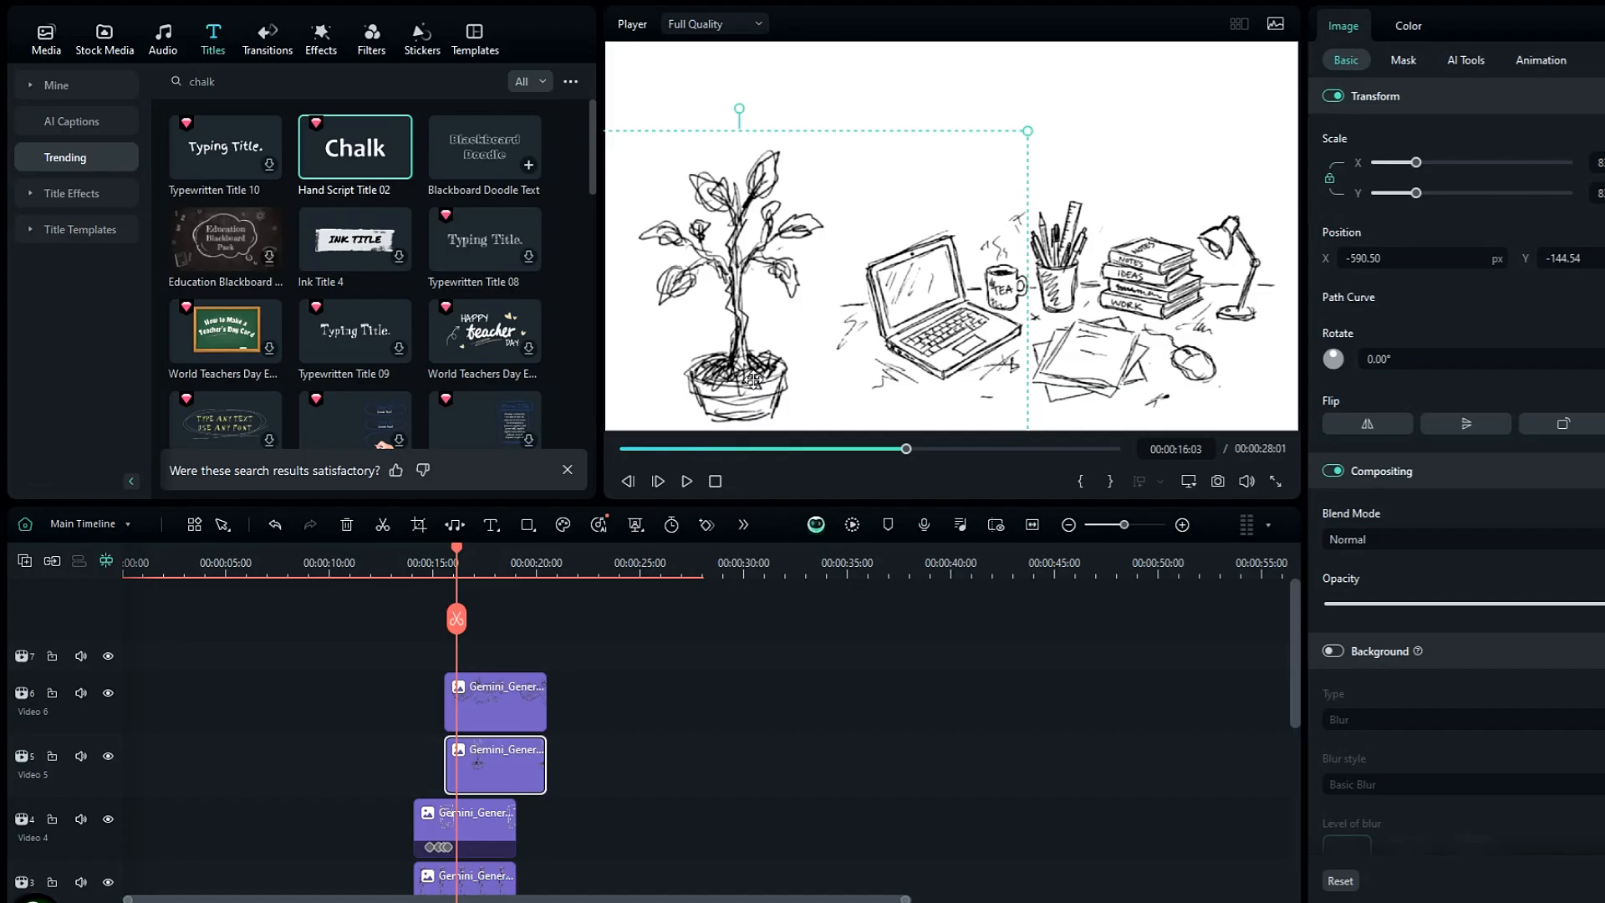
Split the scene's title and stacked image clips at 00:00:17:02 and delete the parts after the cut.
left_click(1128, 362)
left_click_drag(550, 644, 485, 776)
left_click_drag(578, 610, 488, 825)
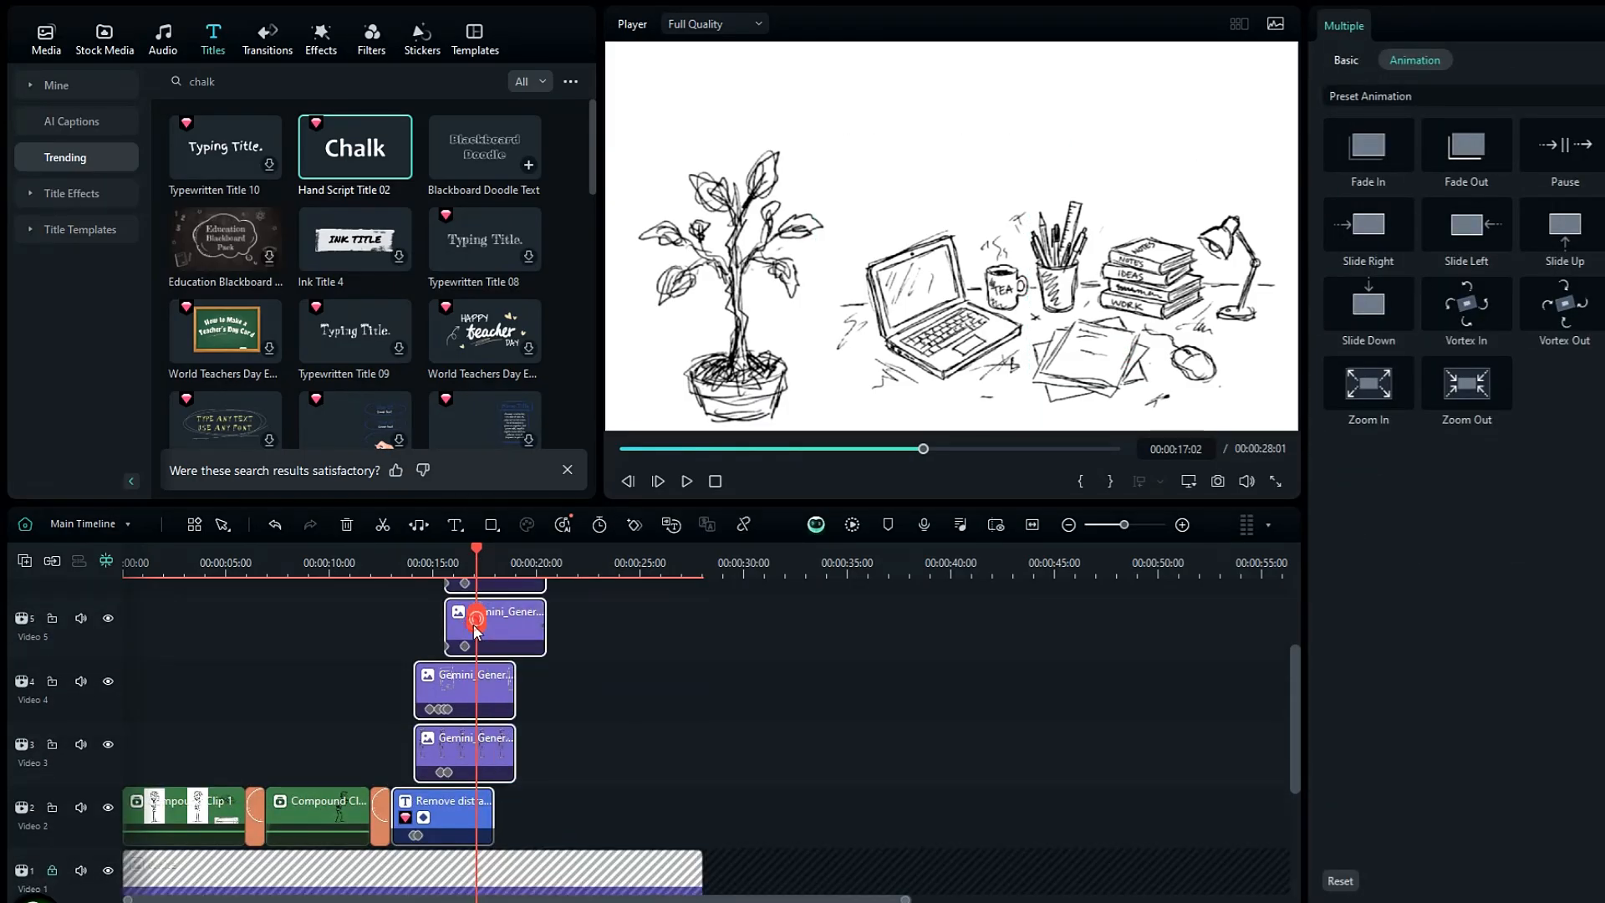
left_click(475, 623)
key("Delete")
Combine the "Remove distractions" title and all the image clips stacked above it into one compound clip.
scroll(489, 655, "up", 3)
left_click_drag(458, 656, 386, 805)
left_click(489, 772)
scroll(476, 711, "up", 3)
left_click_drag(432, 644, 444, 735)
right_click(444, 734)
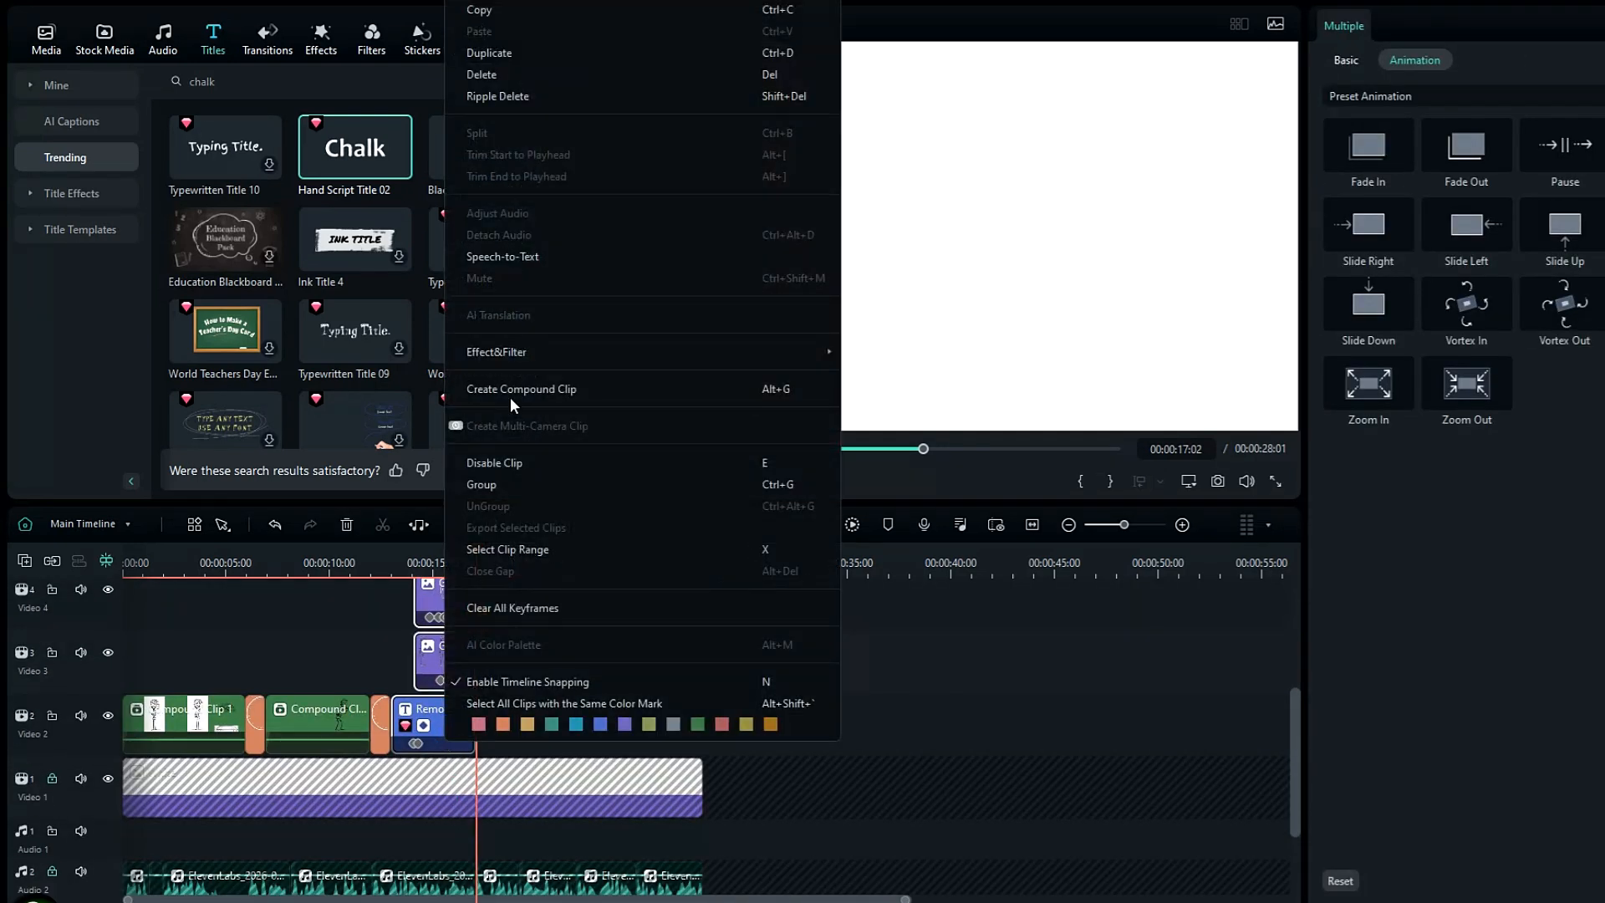
left_click(510, 398)
left_click(954, 462)
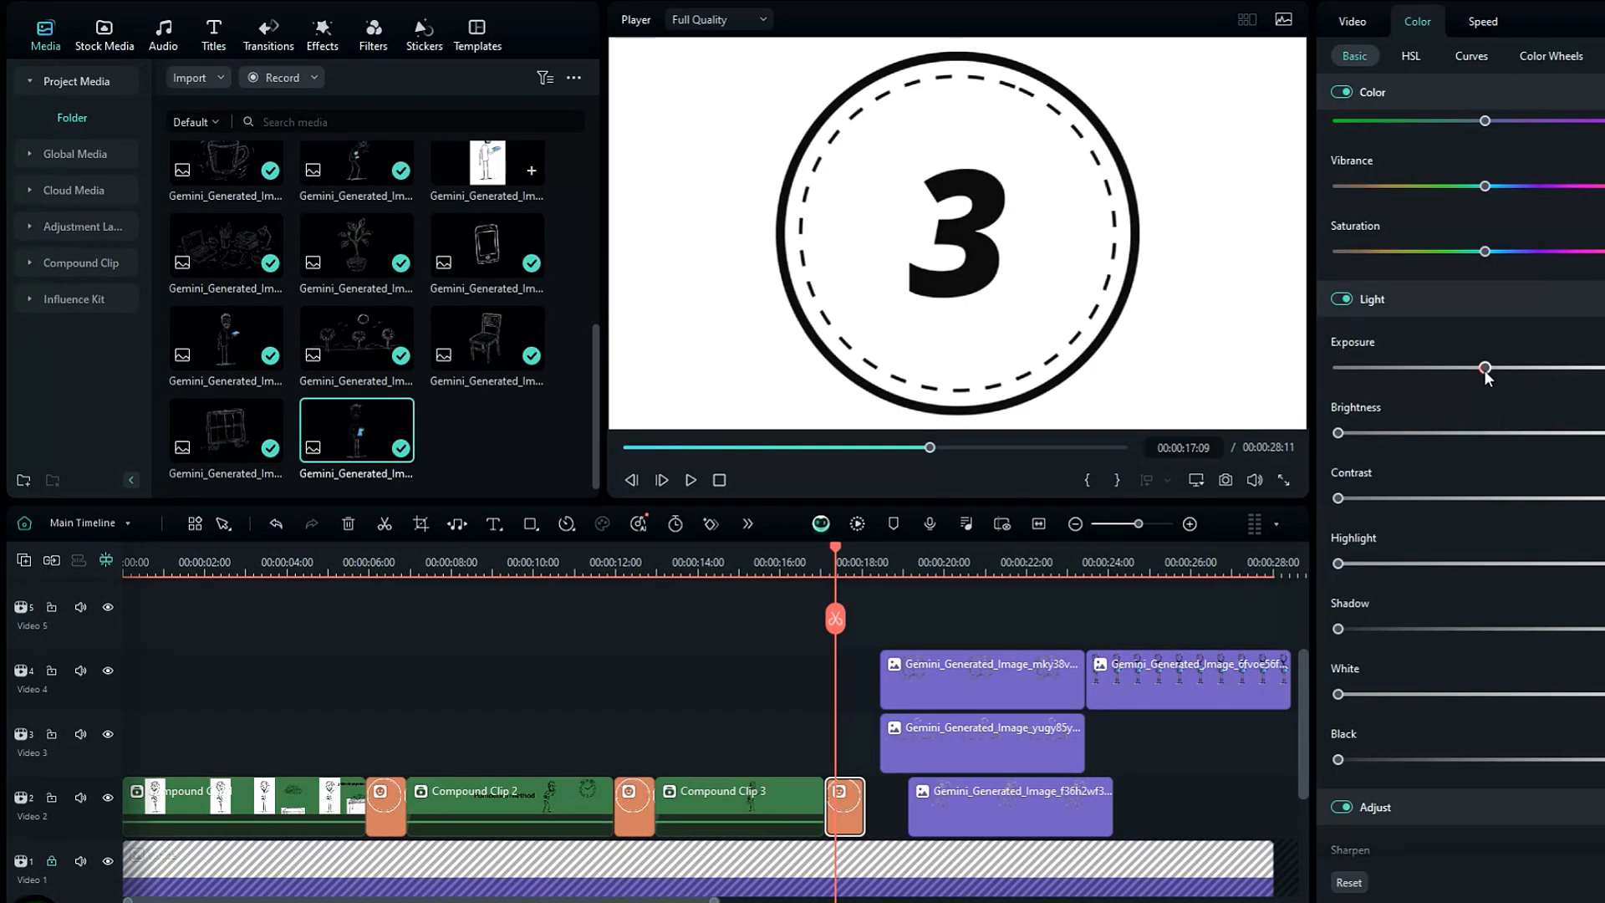
Lower the number 3 sticker's exposure to its minimum and play back the sticker with the clips that follow it.
left_click_drag(1484, 367, 992, 547)
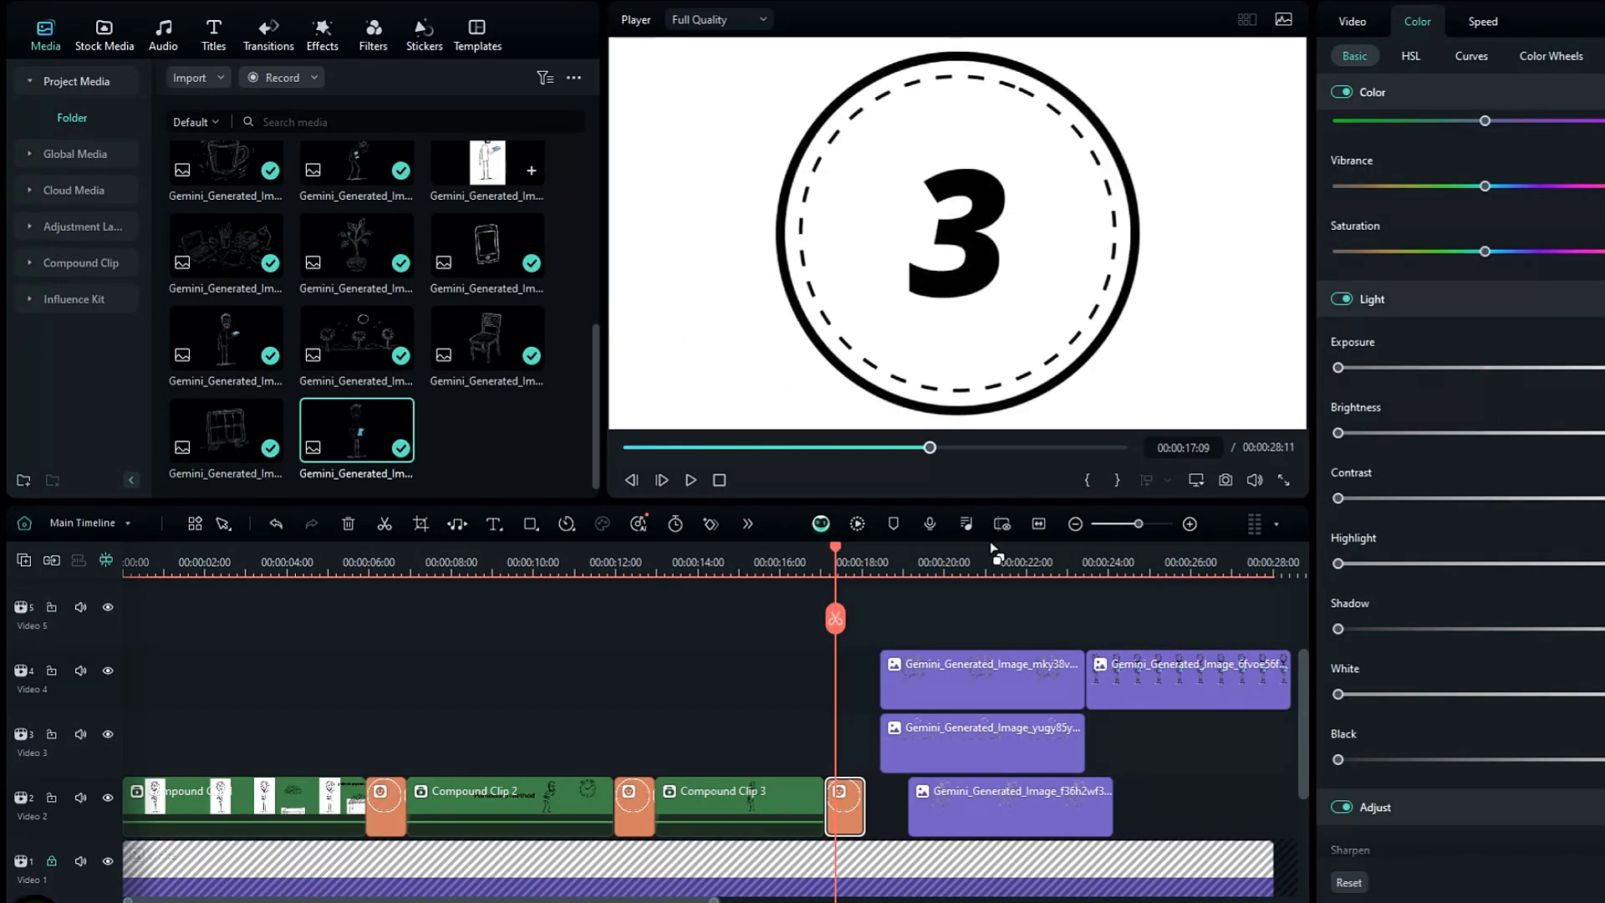
left_click_drag(833, 549, 817, 559)
left_click(690, 480)
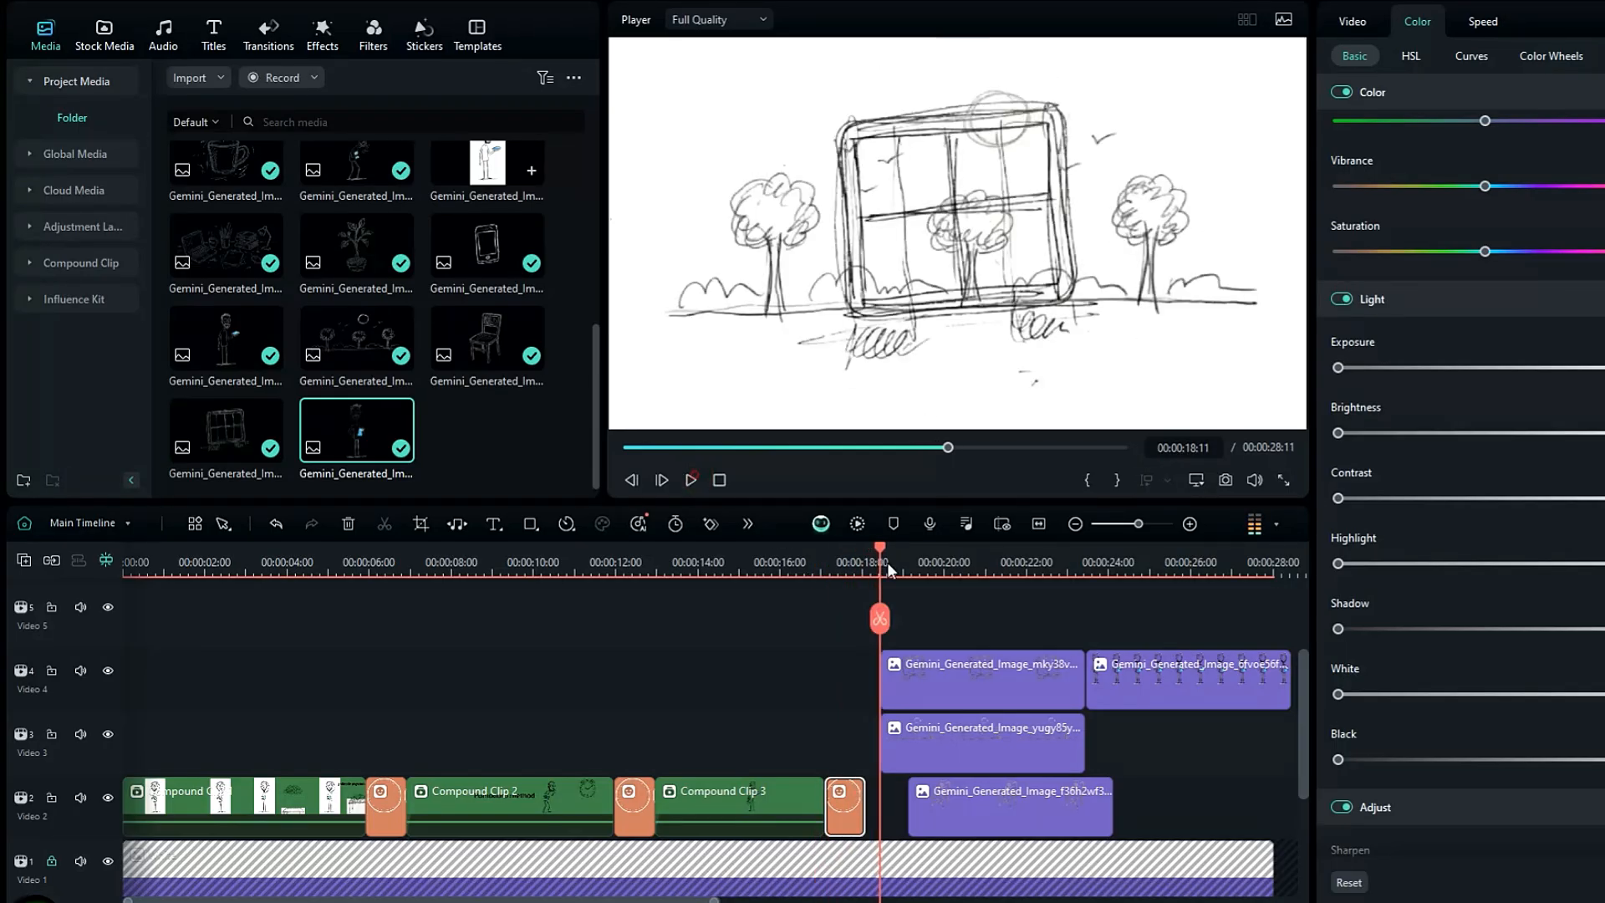
left_click_drag(881, 547, 856, 552)
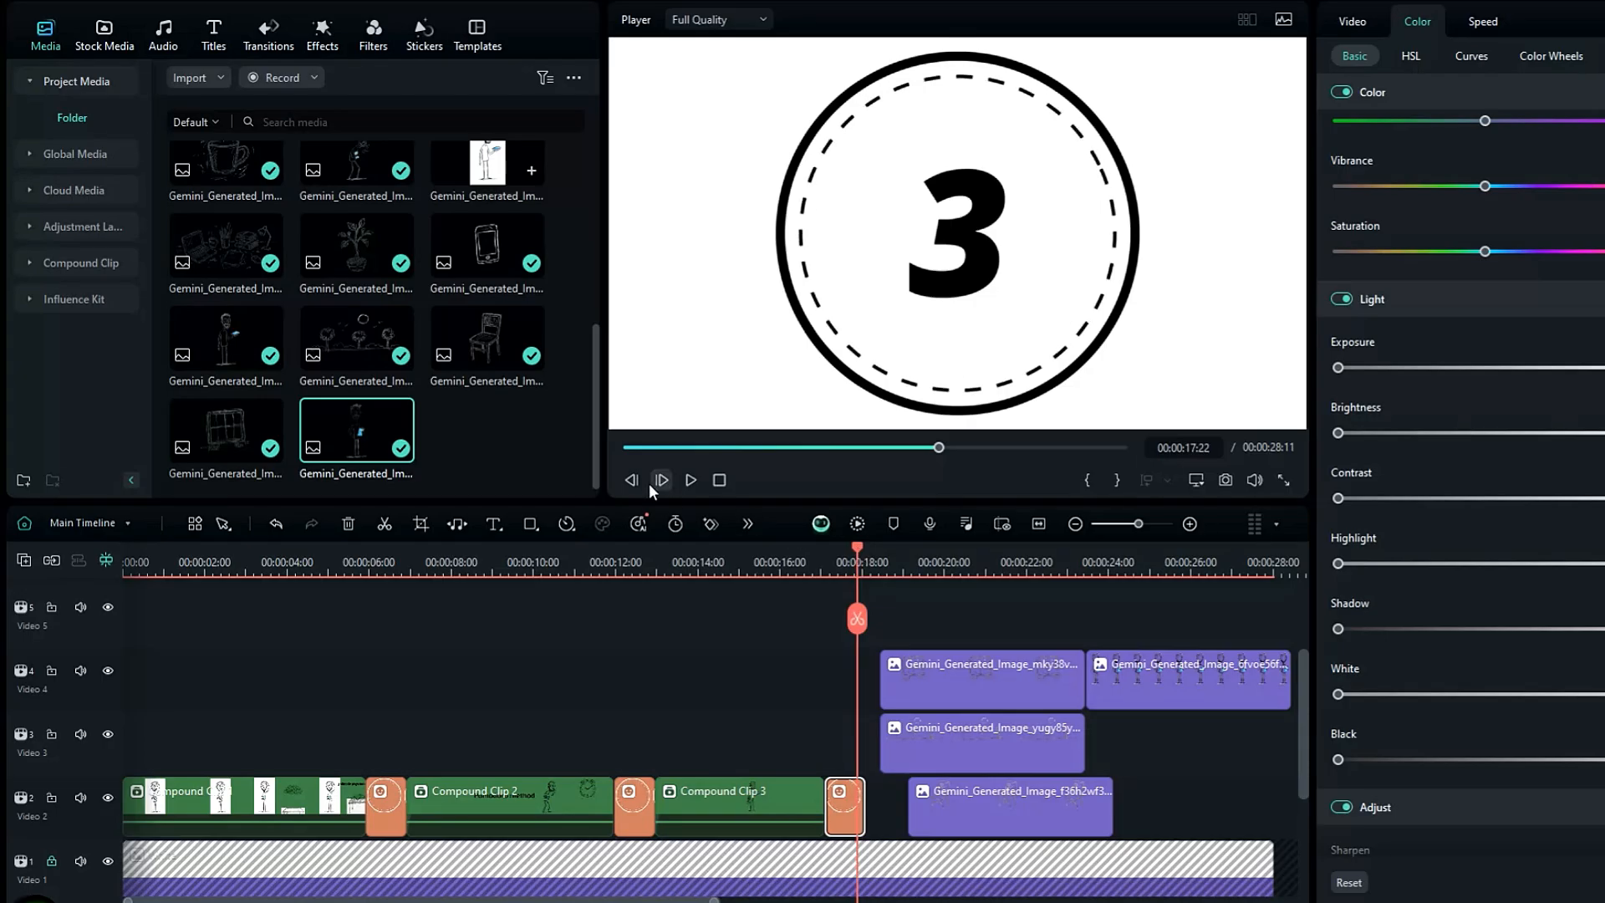
left_click(688, 482)
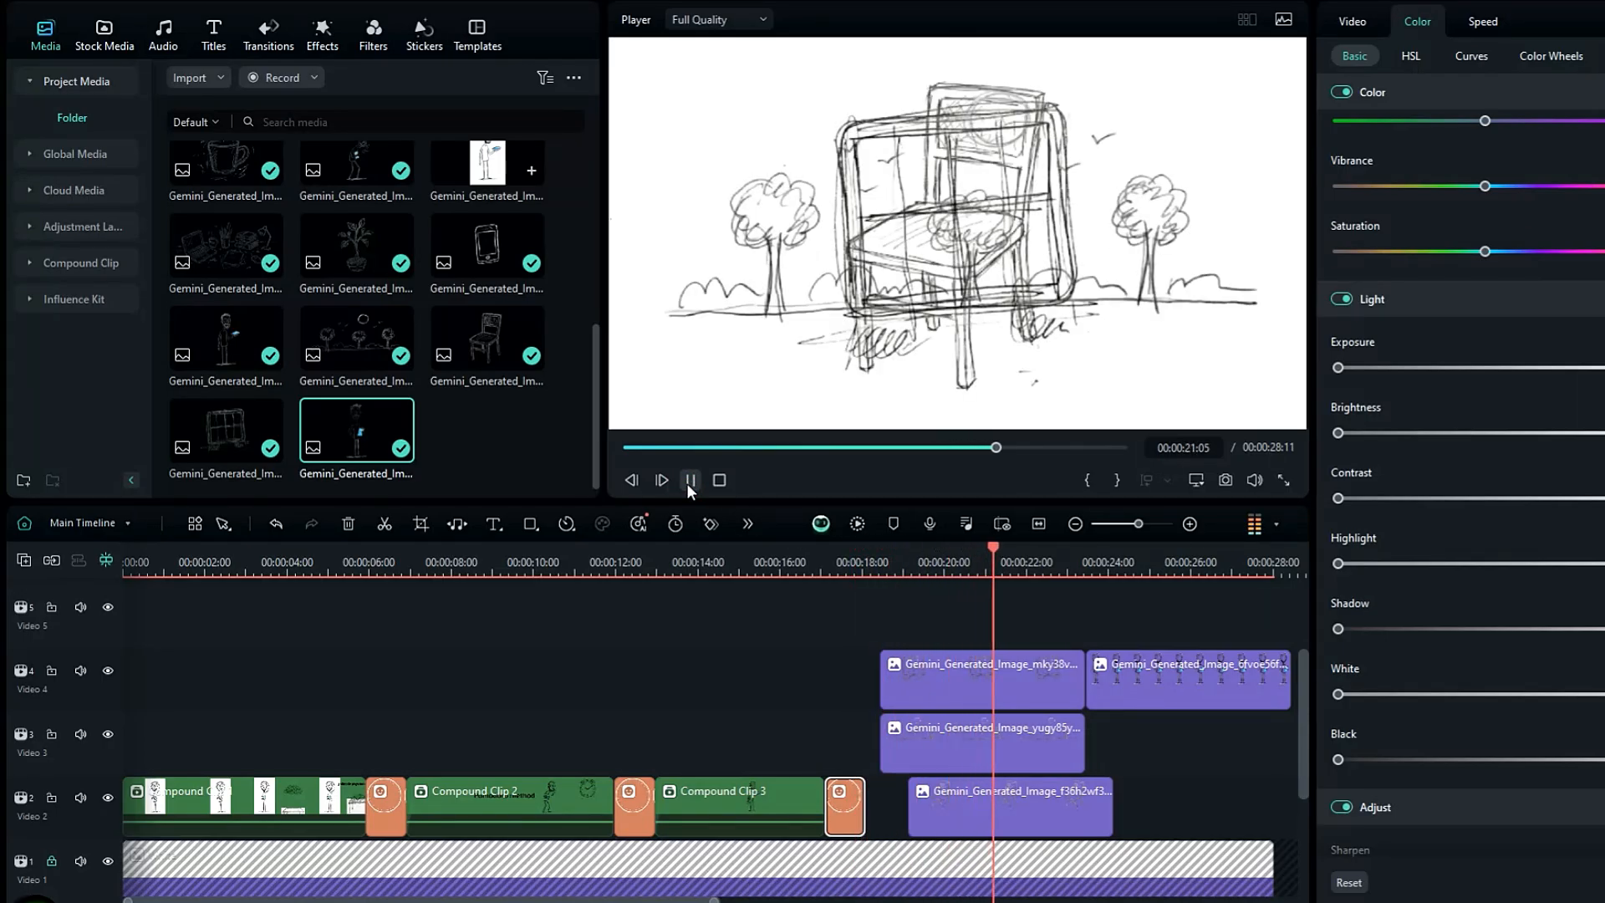
left_click(688, 481)
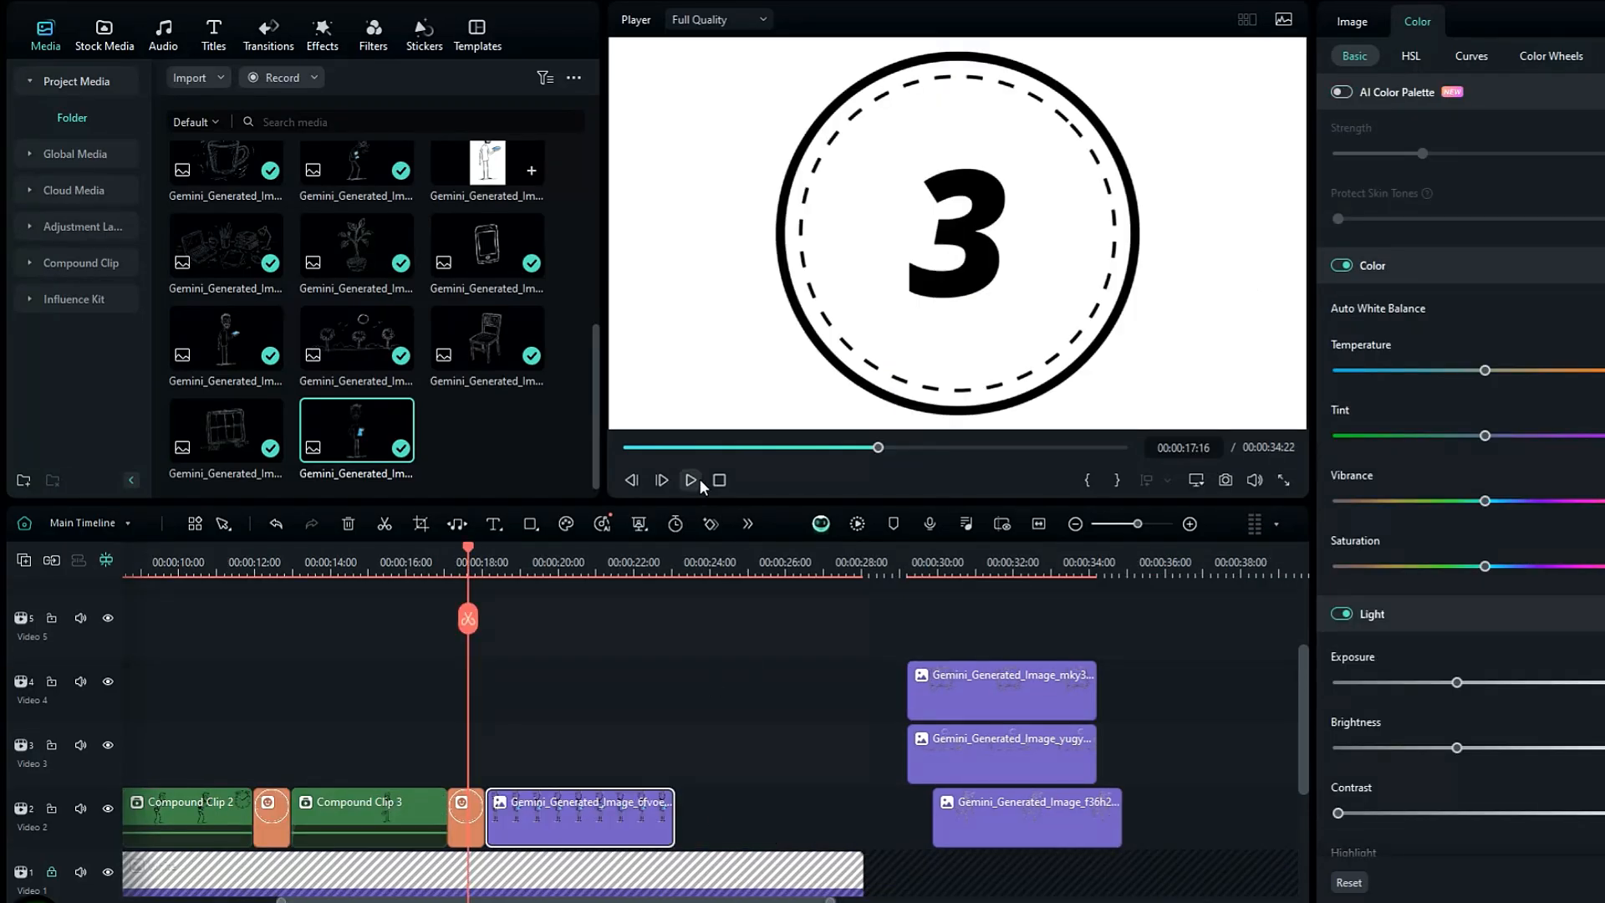
left_click(700, 483)
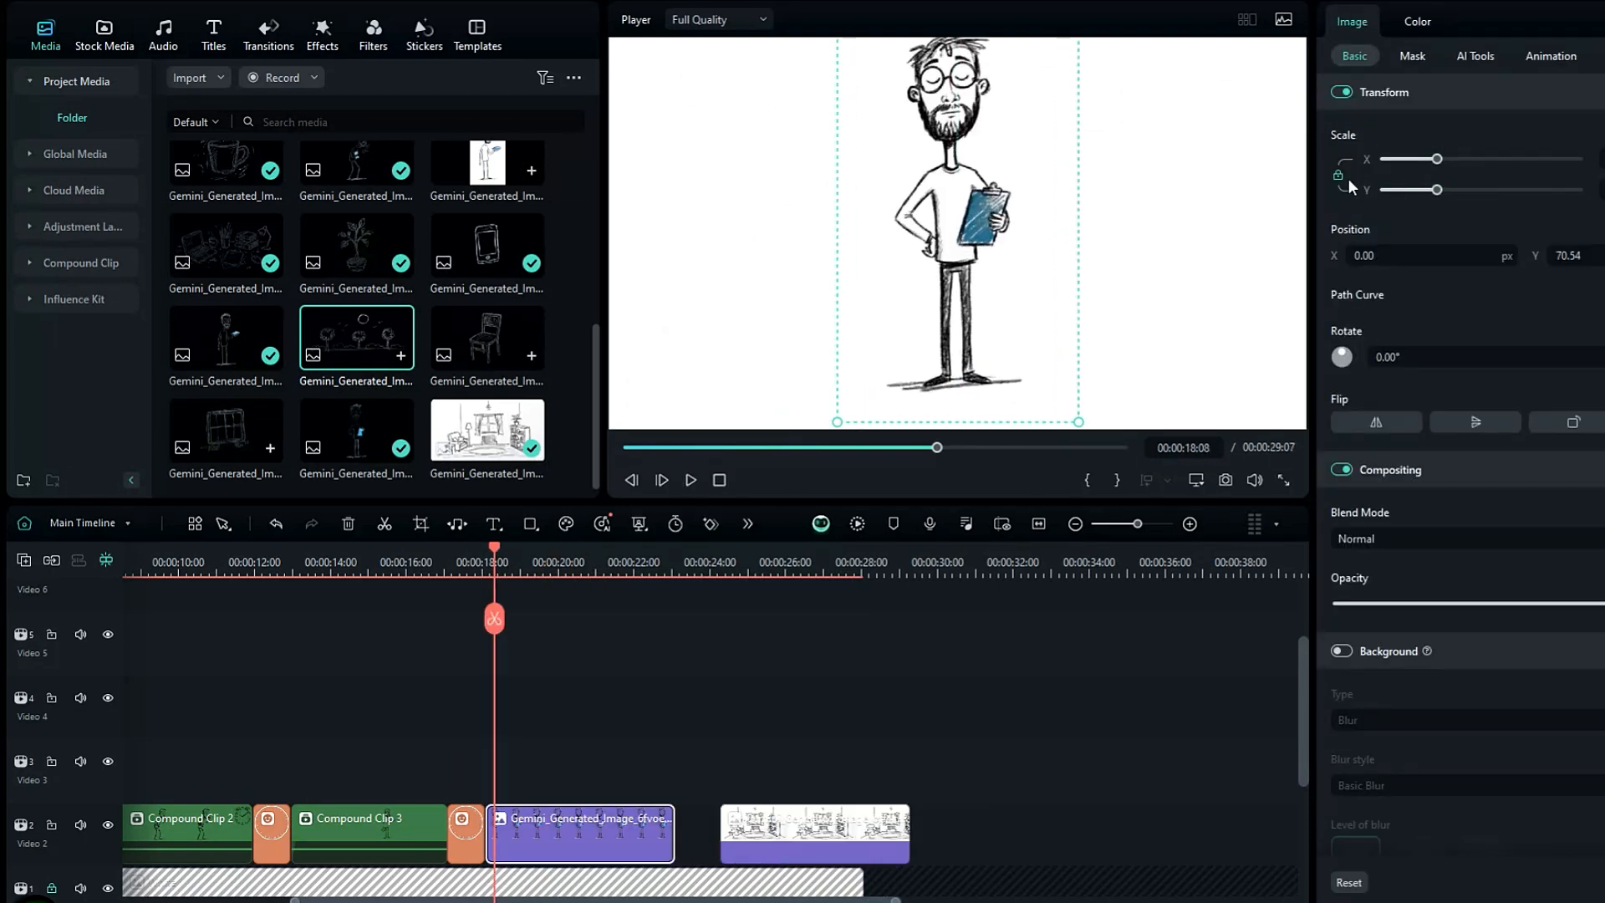
Resize and centre the clipboard character, and keyframe it to slide to the left side of the frame by 00:00:19:12.
left_click_drag(953, 250, 726, 250)
left_click_drag(838, 38, 811, 84)
left_click_drag(773, 247, 957, 276)
left_click(527, 556)
left_click_drag(1042, 129, 1091, 47)
left_click(539, 559)
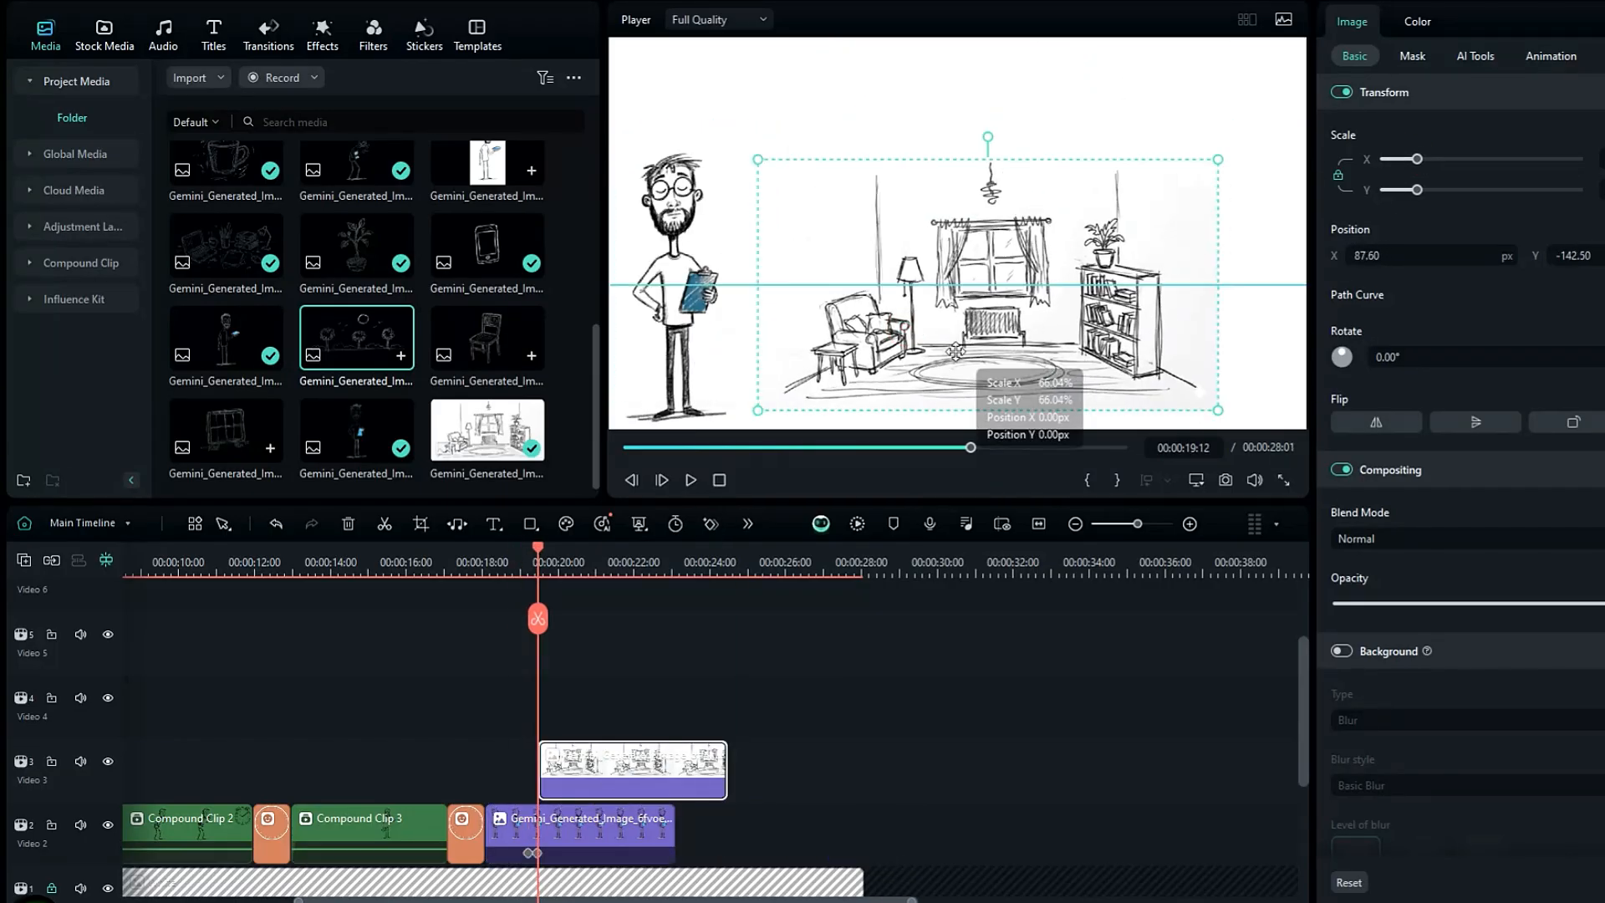
Enlarge the living room image, place it beside the character at about X 251, Y -49, and preview it.
left_click_drag(1297, 84, 1292, 117)
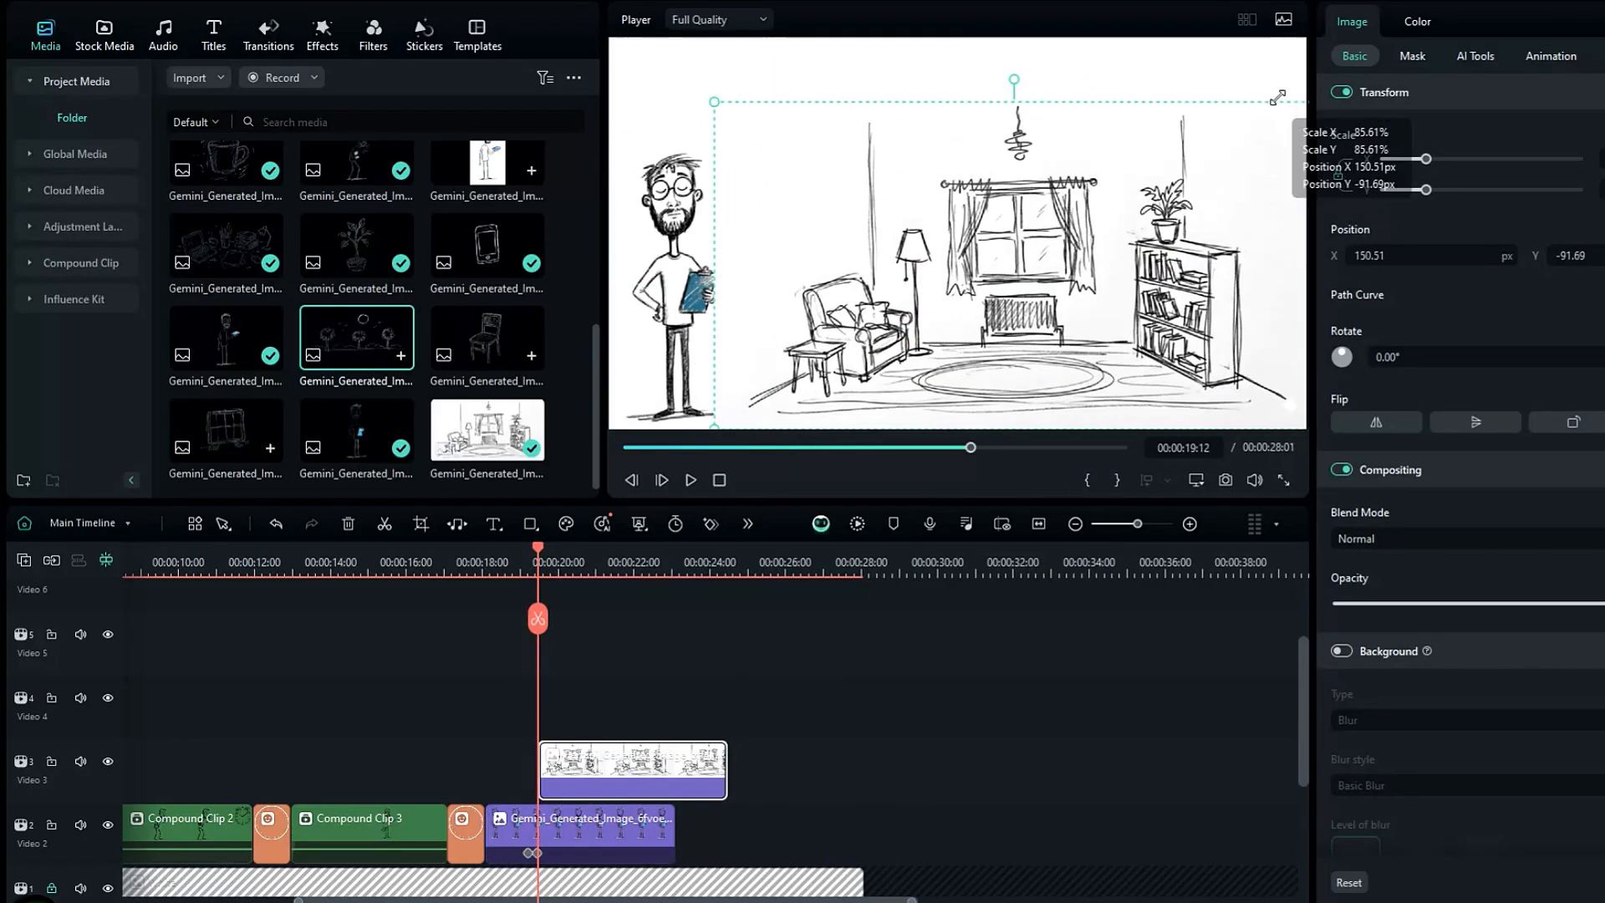
key("alt+c")
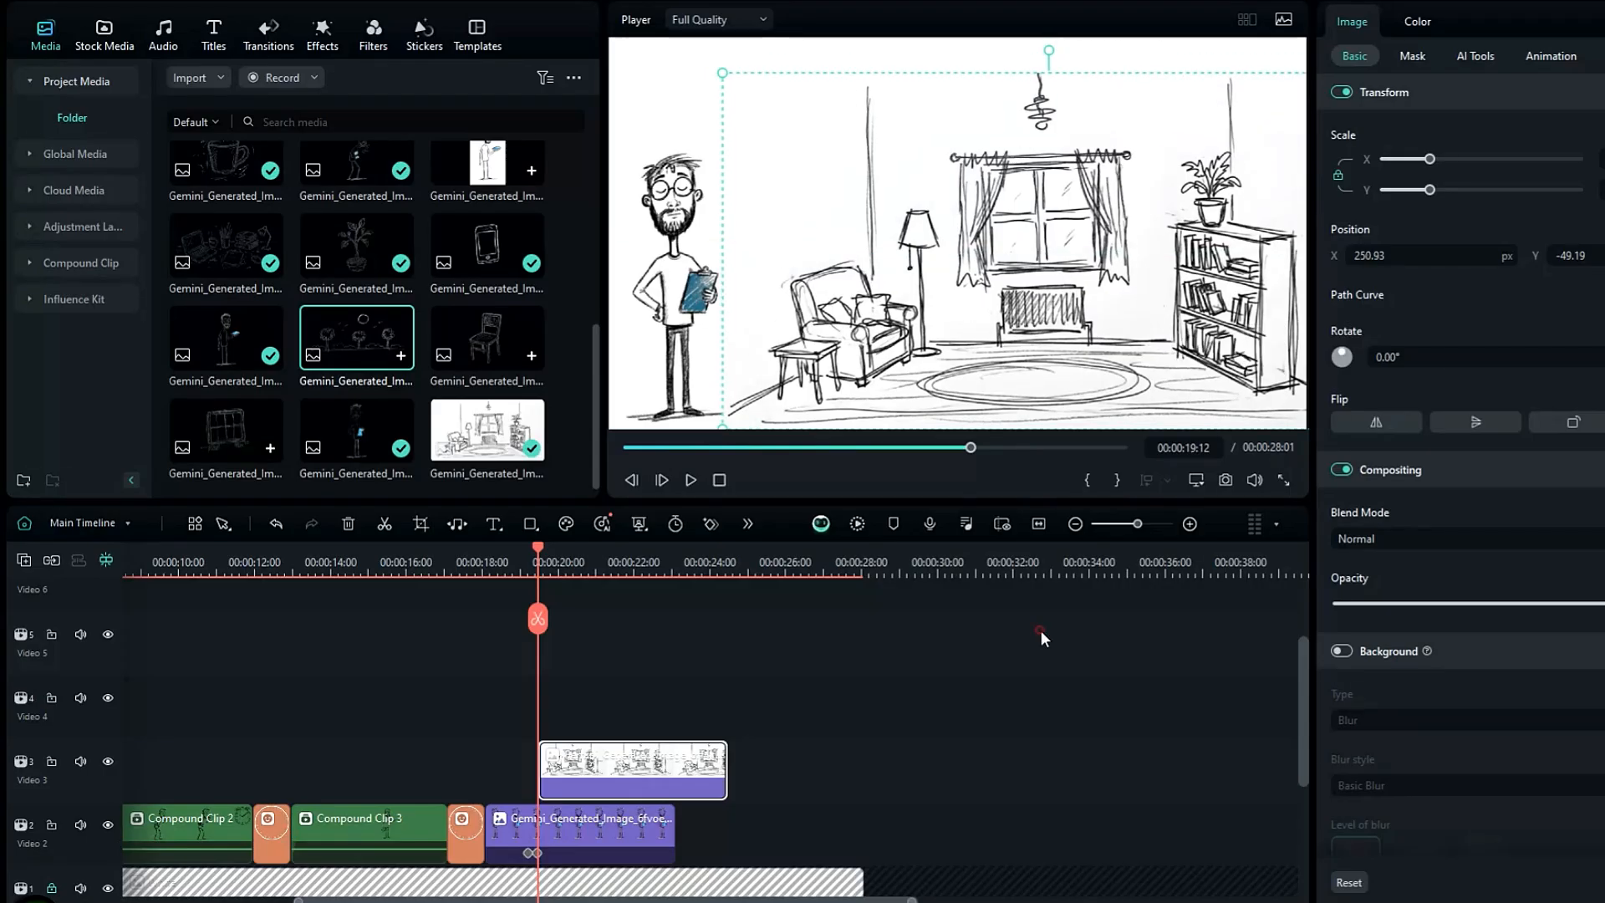
left_click(690, 480)
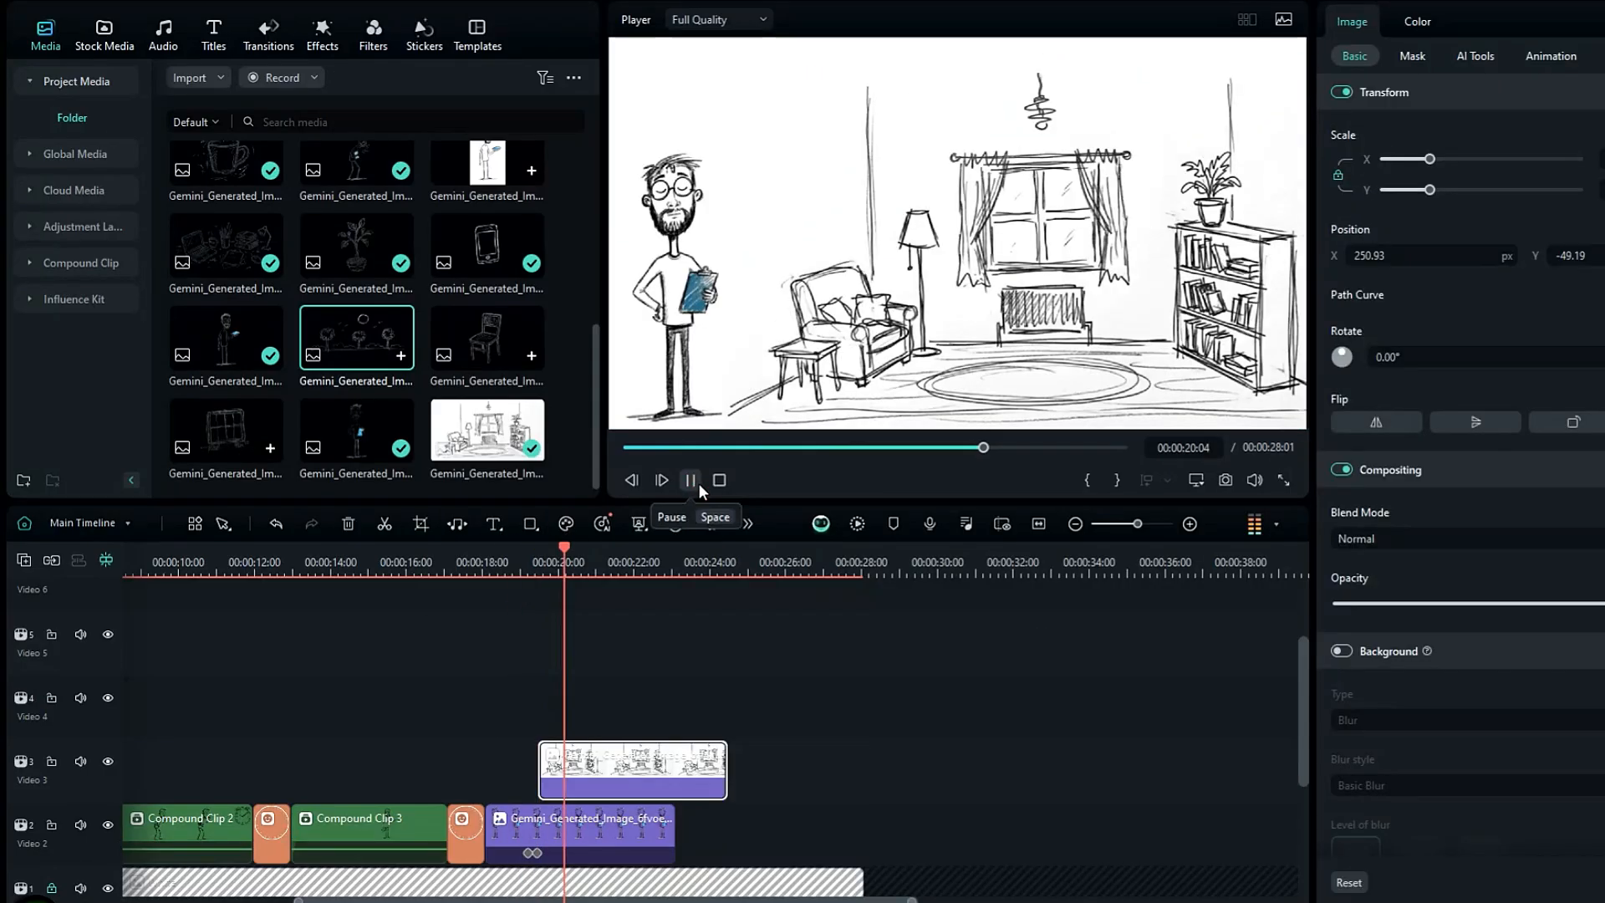
Play back the character and living room scene starting from the number 3 sticker.
left_click(540, 552)
scroll(681, 624, "down", 2)
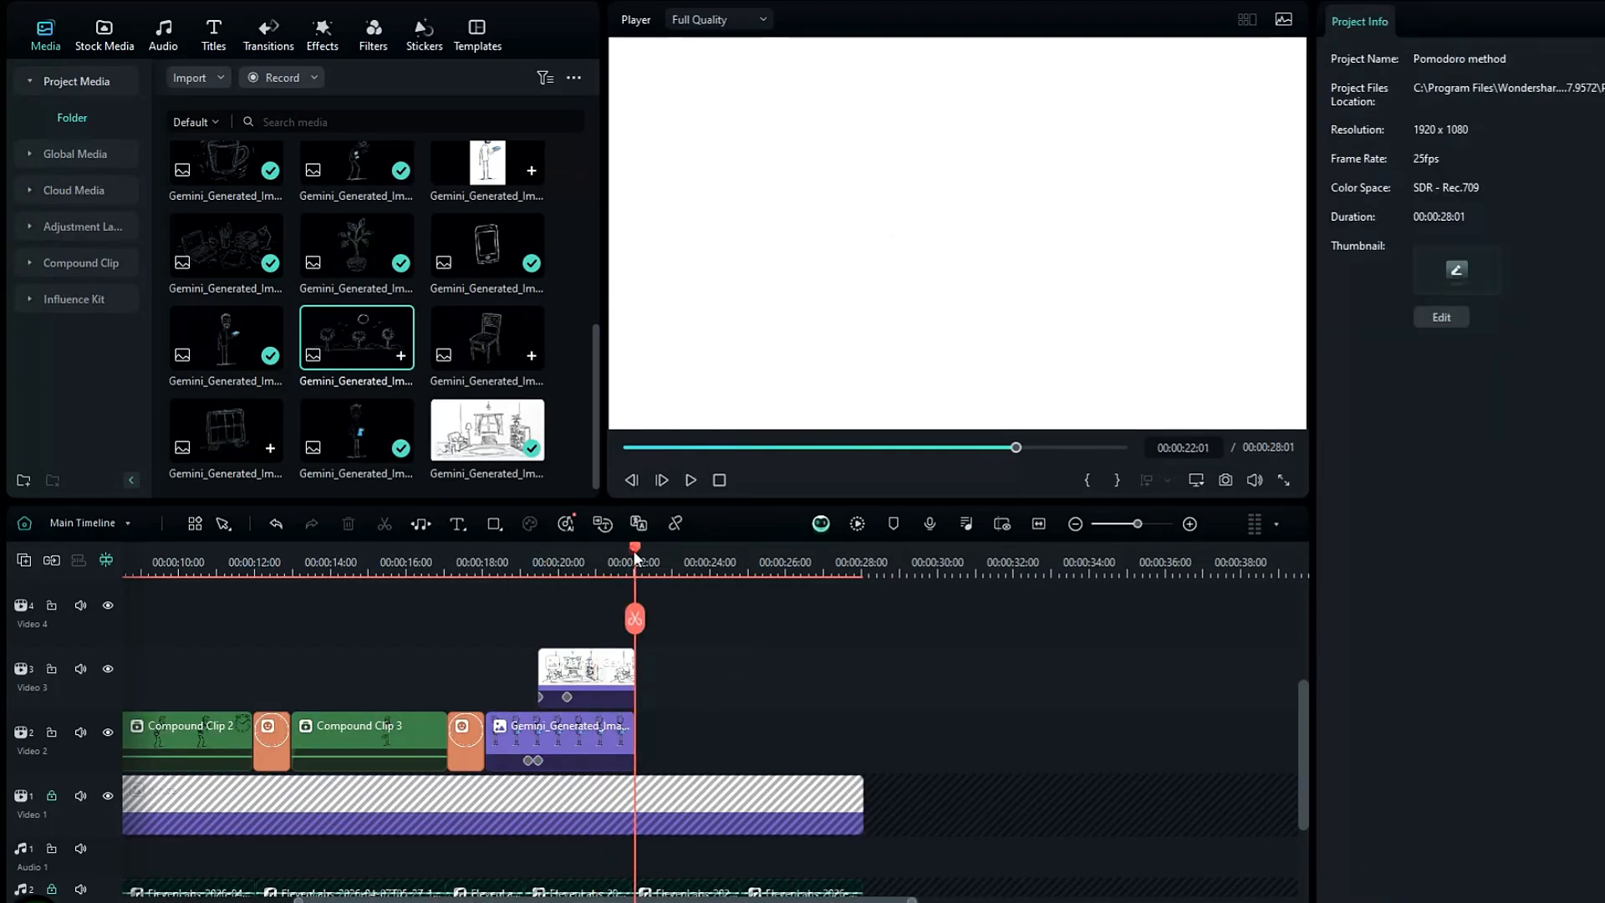
left_click(511, 568)
left_click_drag(510, 574, 455, 590)
left_click(691, 480)
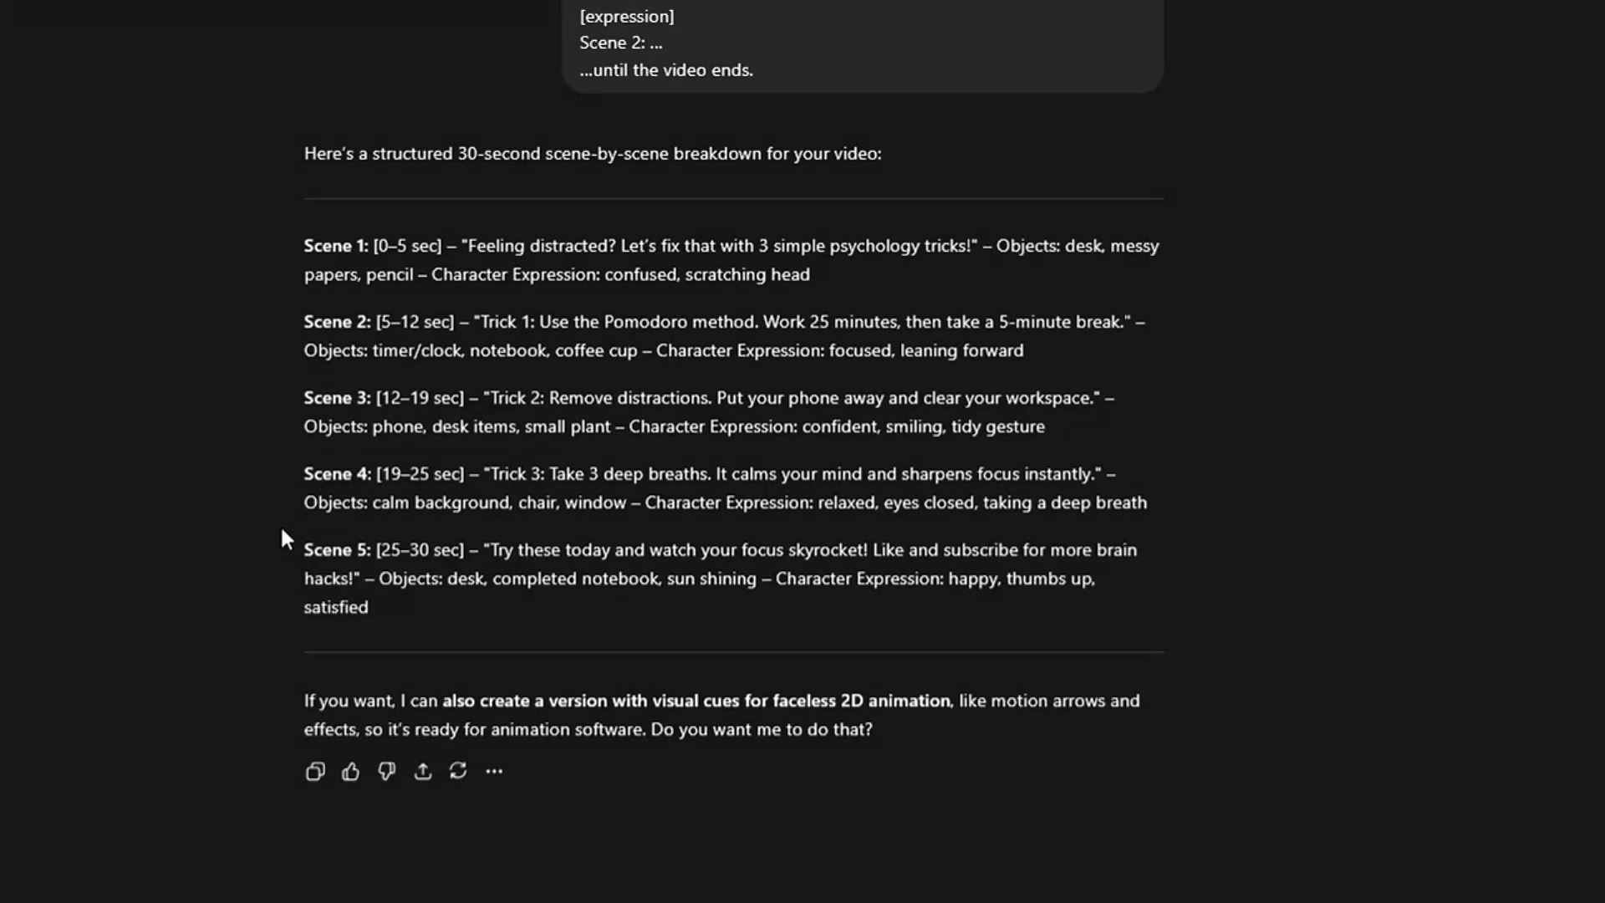
Review Scene 5 of the scene breakdown in the AI chat and play back the "Try these today" title in Filmora.
left_click_drag(313, 548, 403, 599)
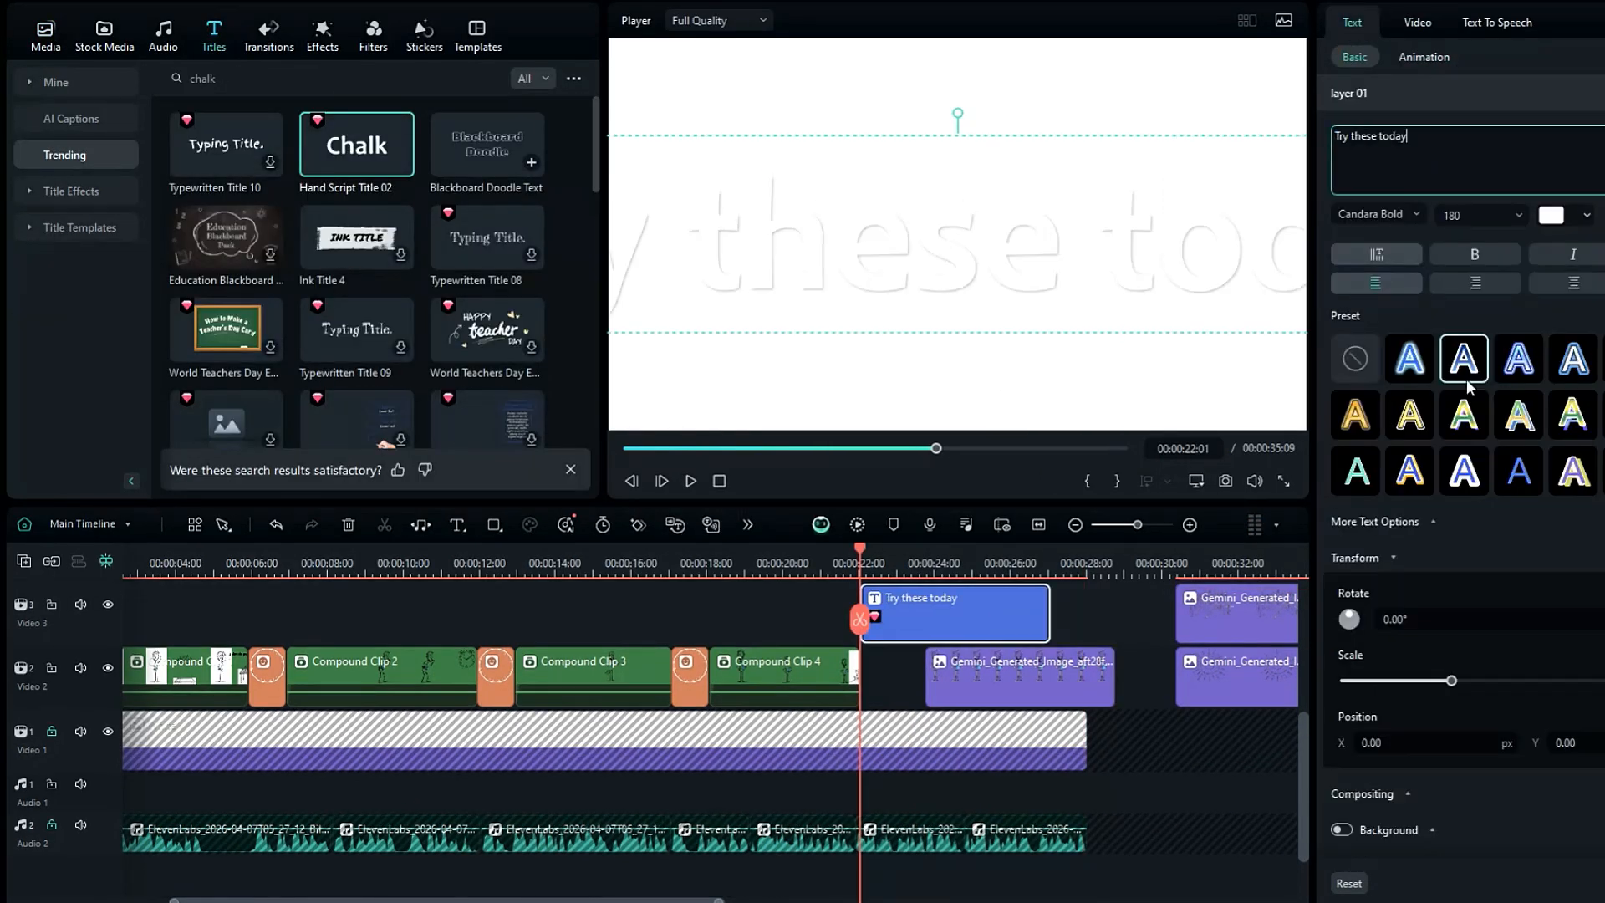
left_click(688, 482)
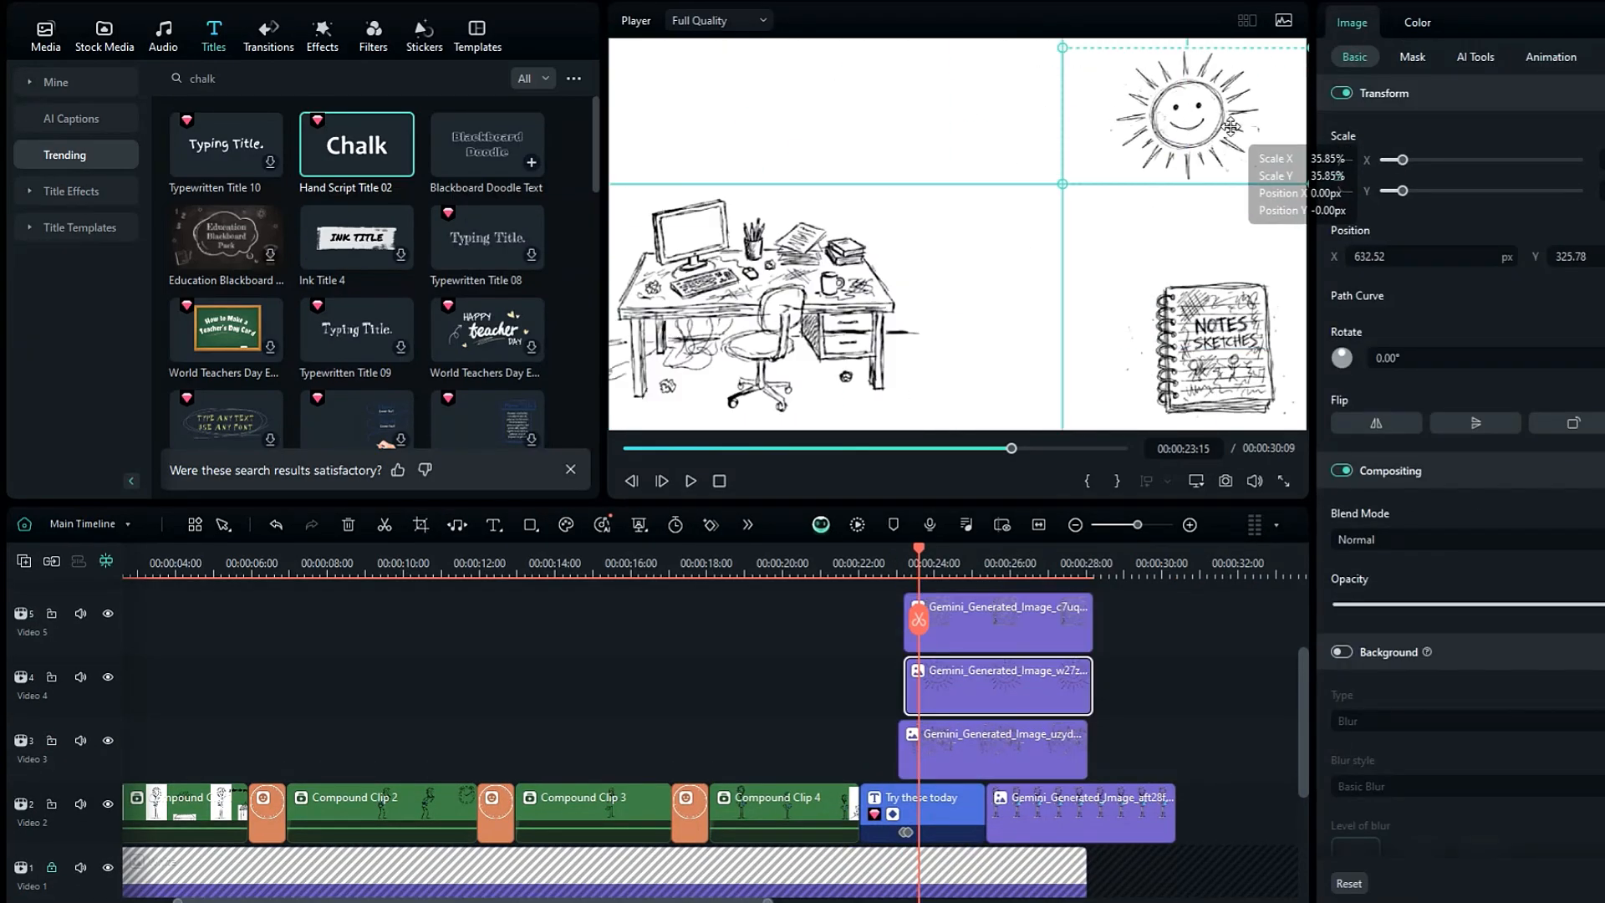
Move the desk image to the centre of the frame and check the closing scene with the thumbs-up character.
left_click_drag(799, 300, 937, 299)
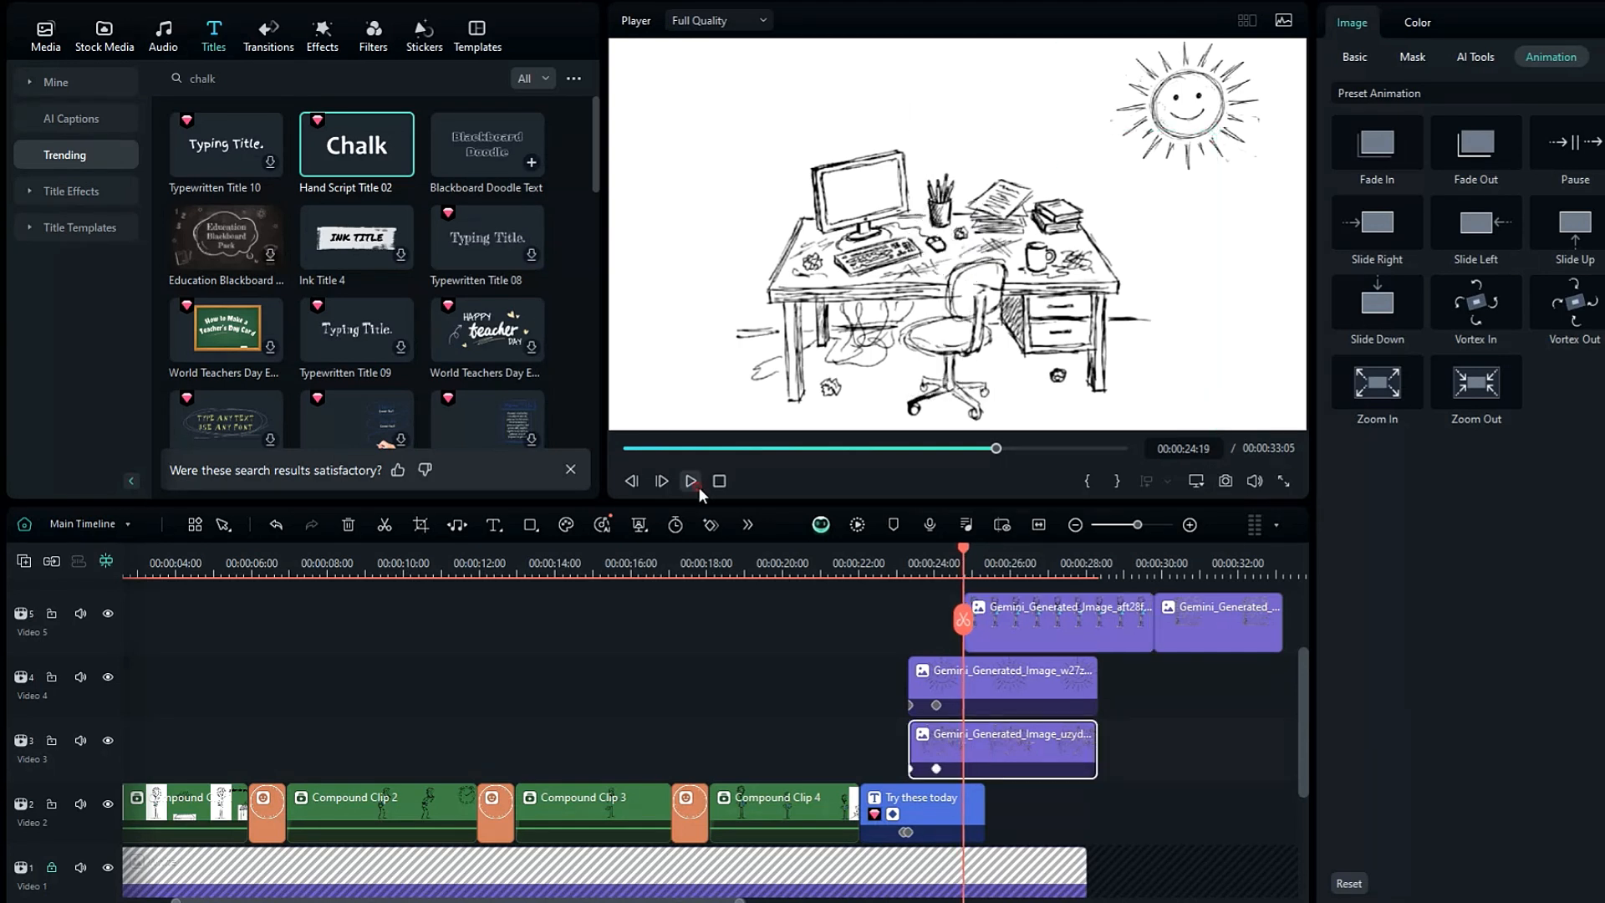
left_click(967, 555)
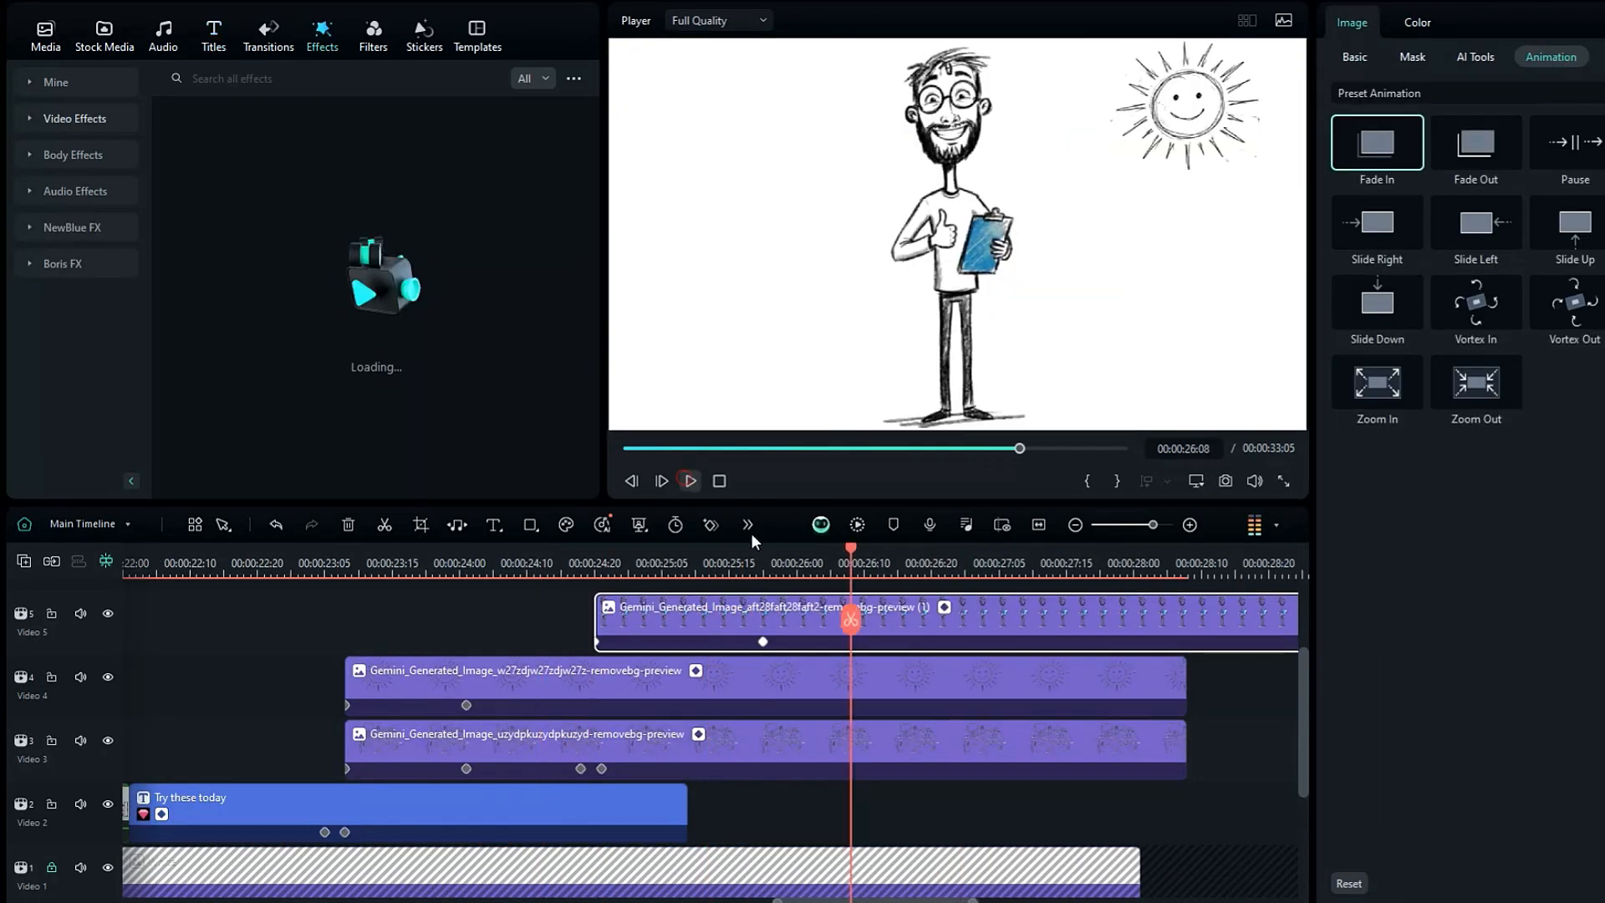
left_click_drag(898, 539, 670, 550)
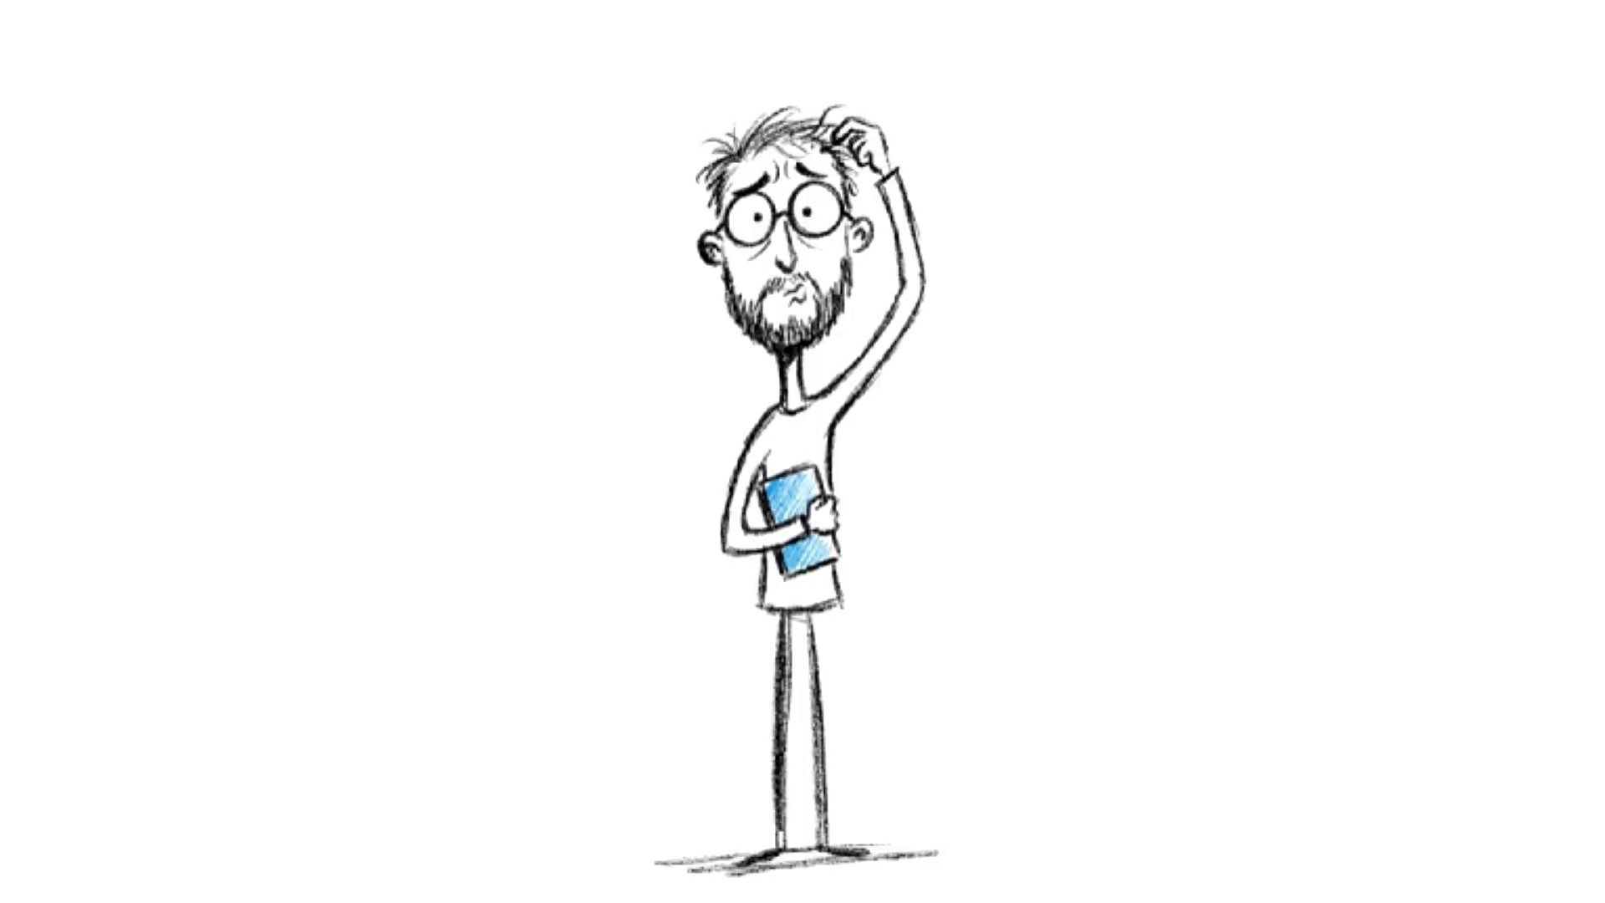